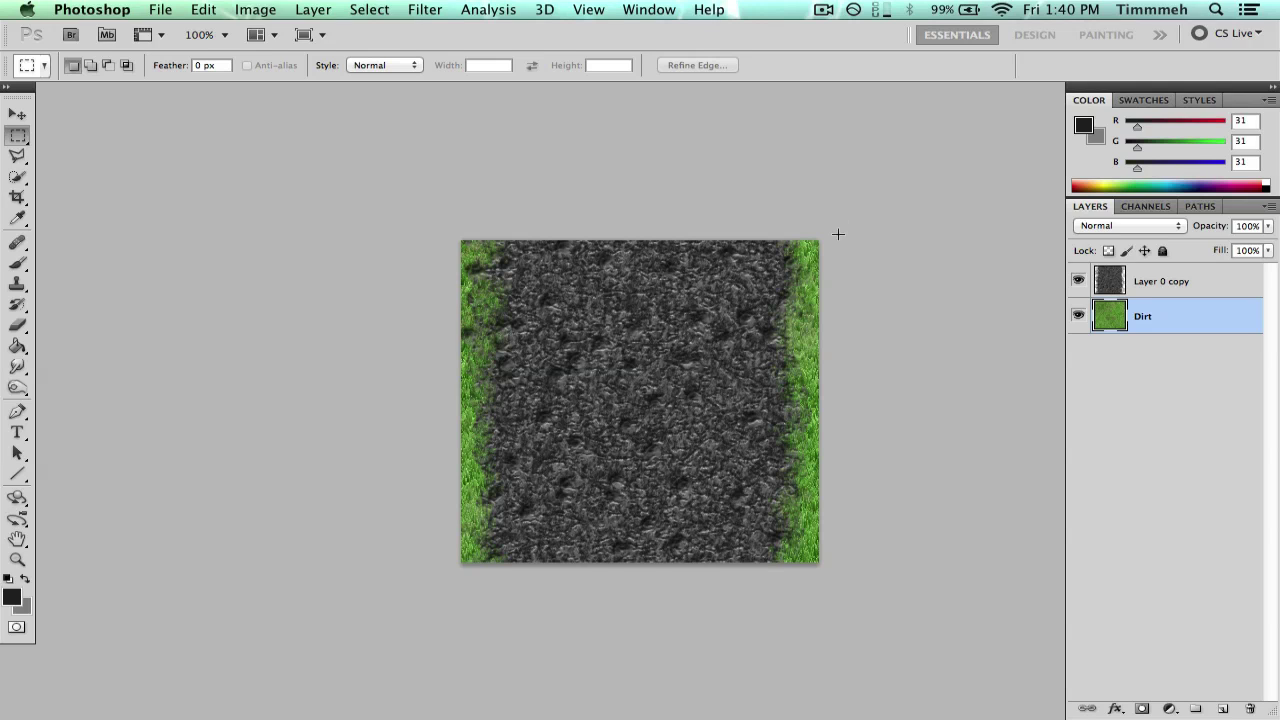
Step: Extend the selection over the canvas and toggle Layer 0 copy and Dirt grass visibility to compare
drag(720, 458, 825, 570)
click(1079, 281)
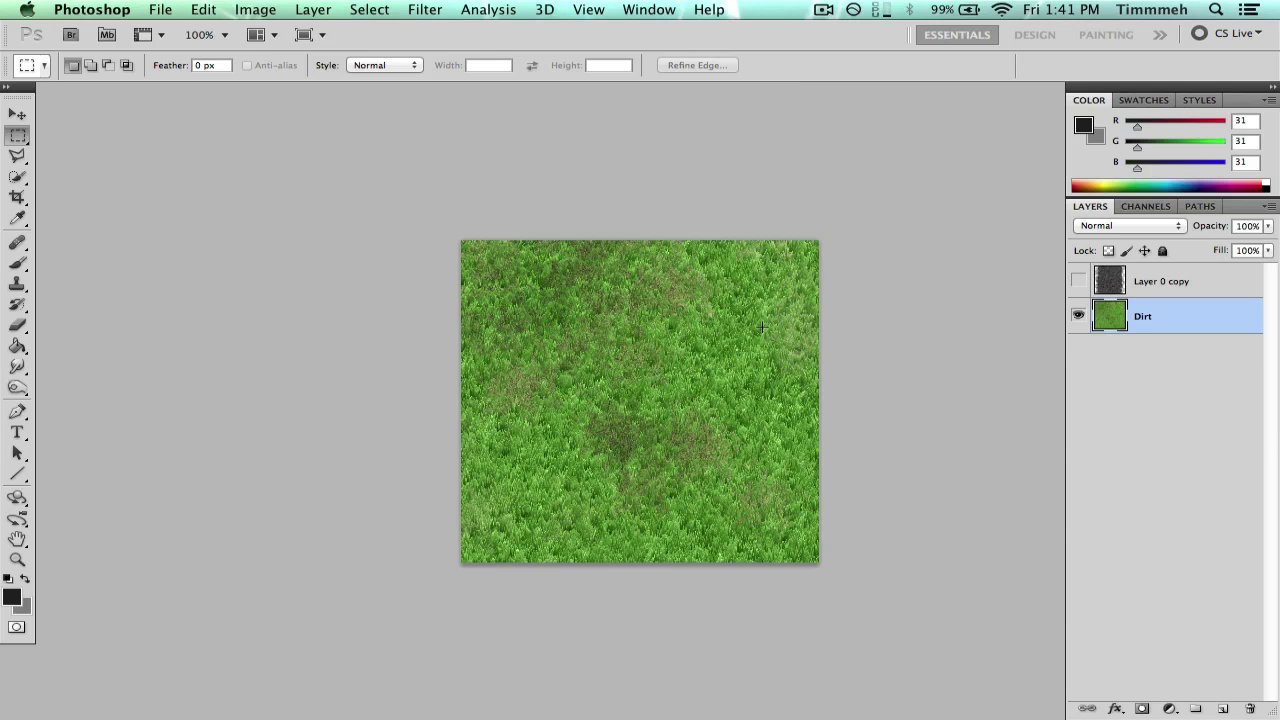
click(1079, 281)
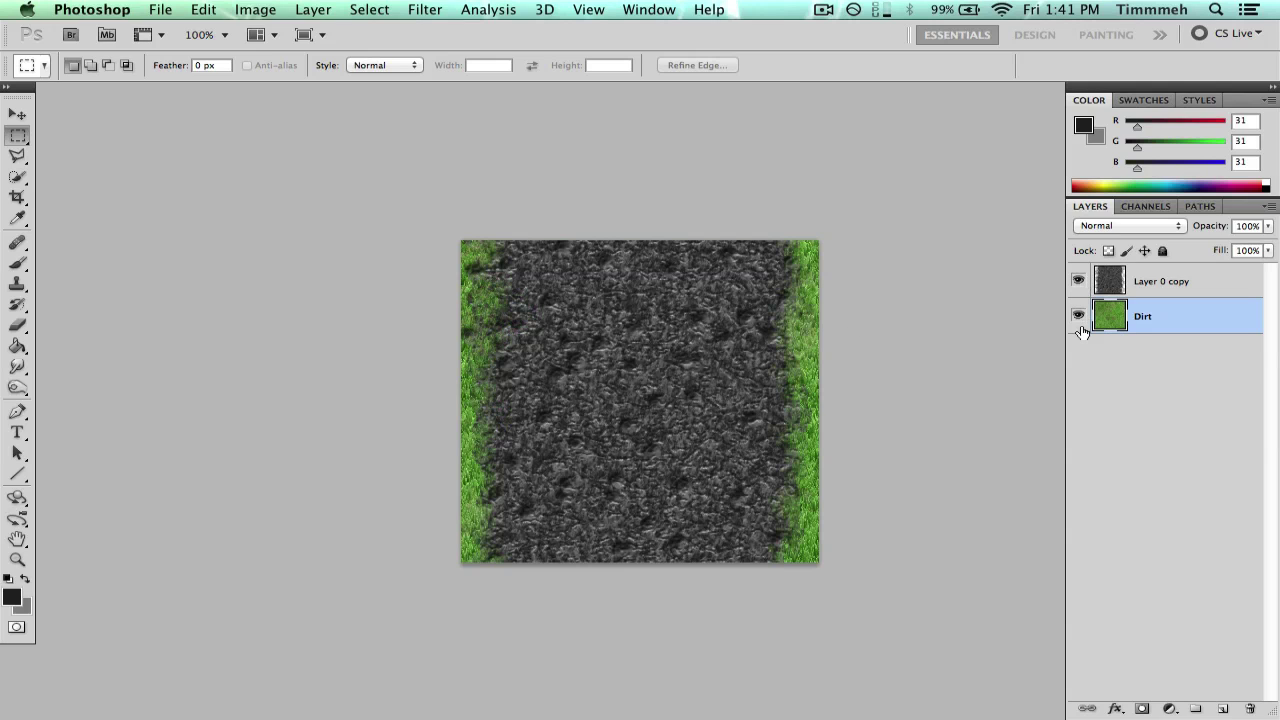
click(1079, 318)
click(1076, 318)
Step: Create a new 500 × 500 px white document and convert its Background into Layer 0
click(128, 9)
mouse_move(155, 9)
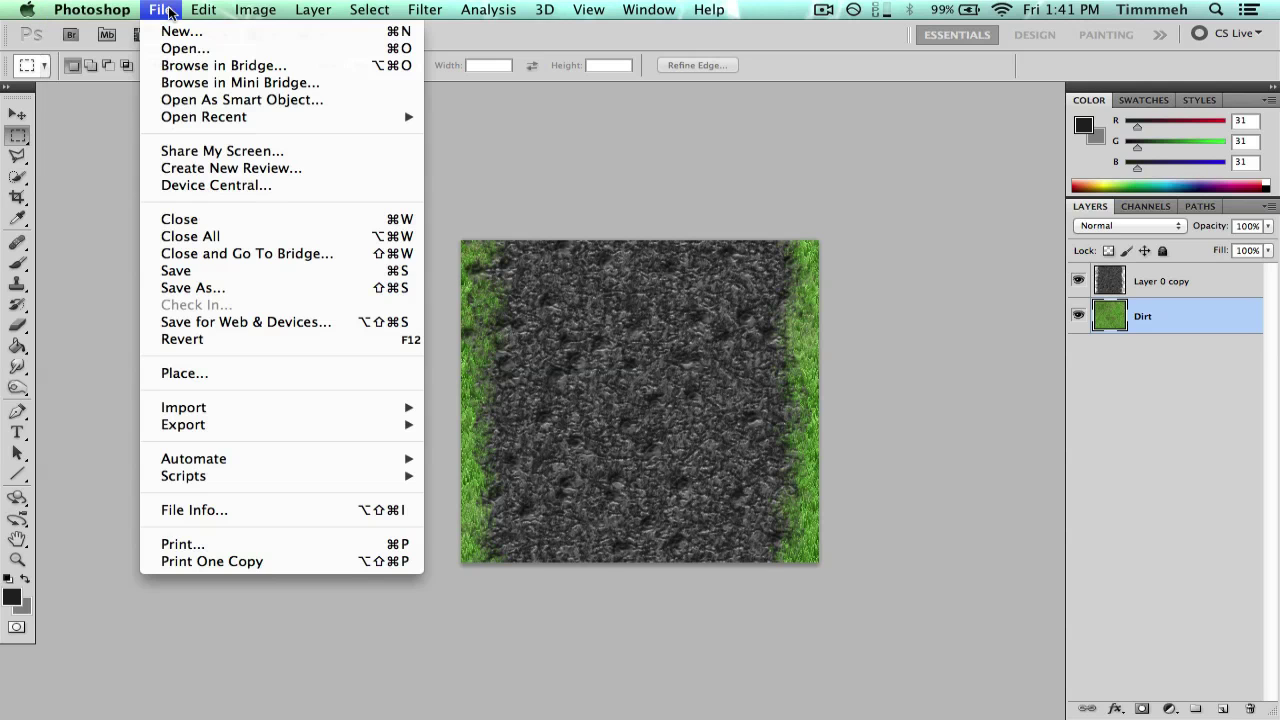
click(174, 31)
double_click(488, 261)
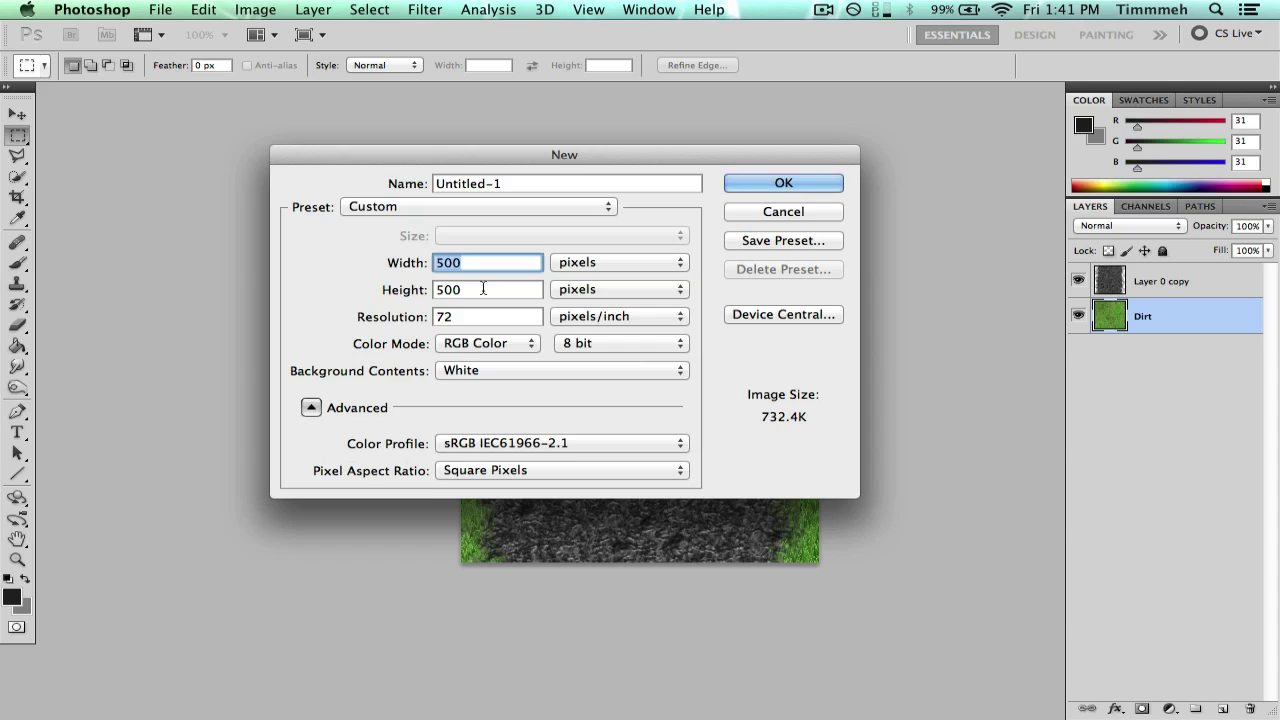
double_click(478, 289)
double_click(465, 261)
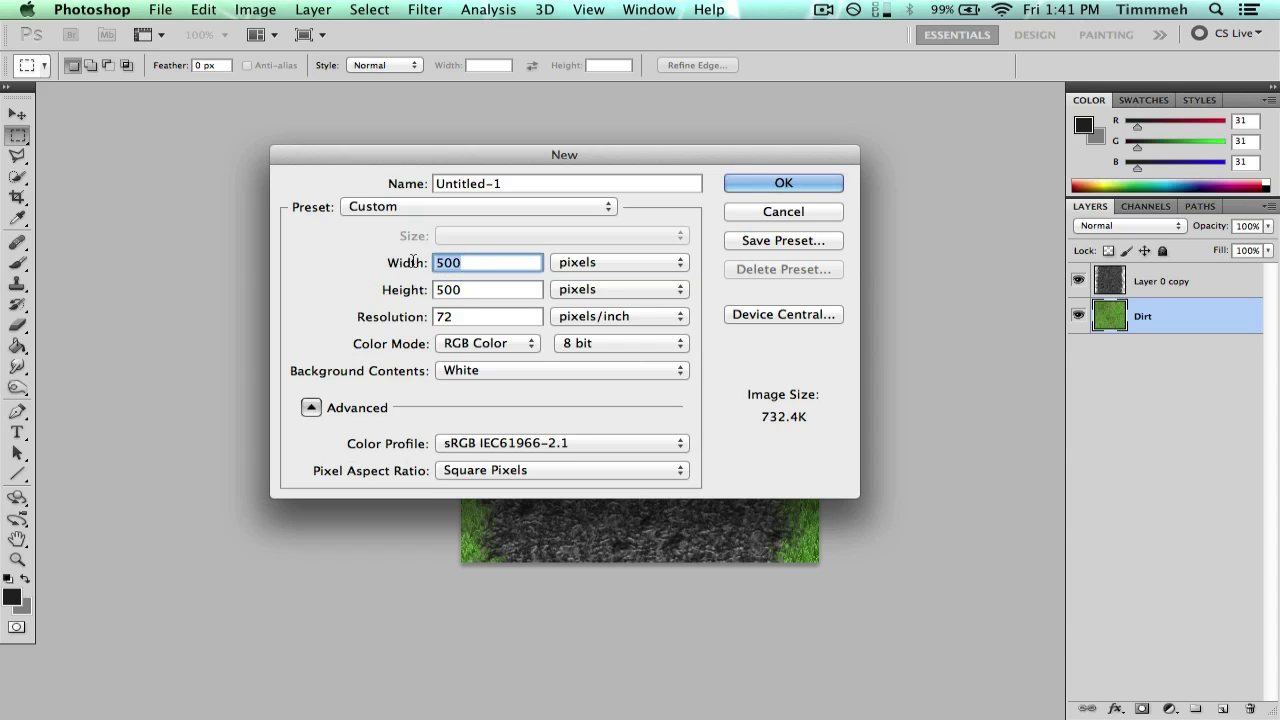
double_click(483, 290)
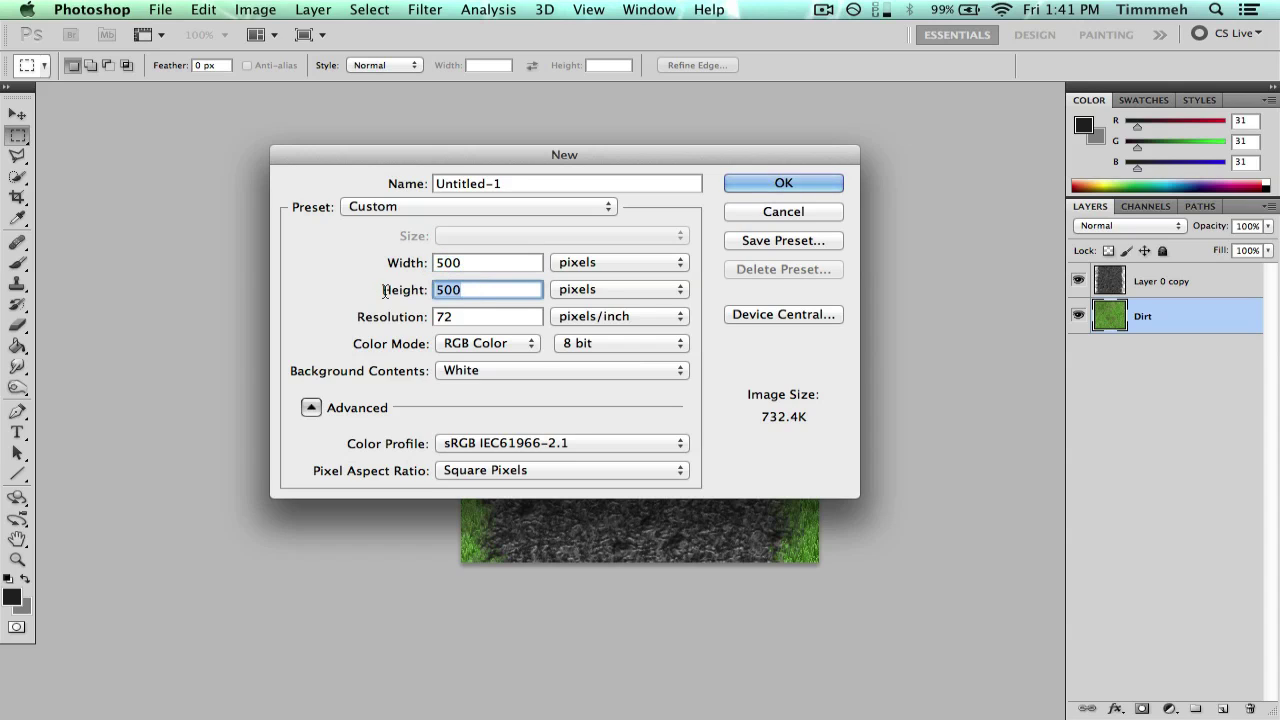
click(823, 184)
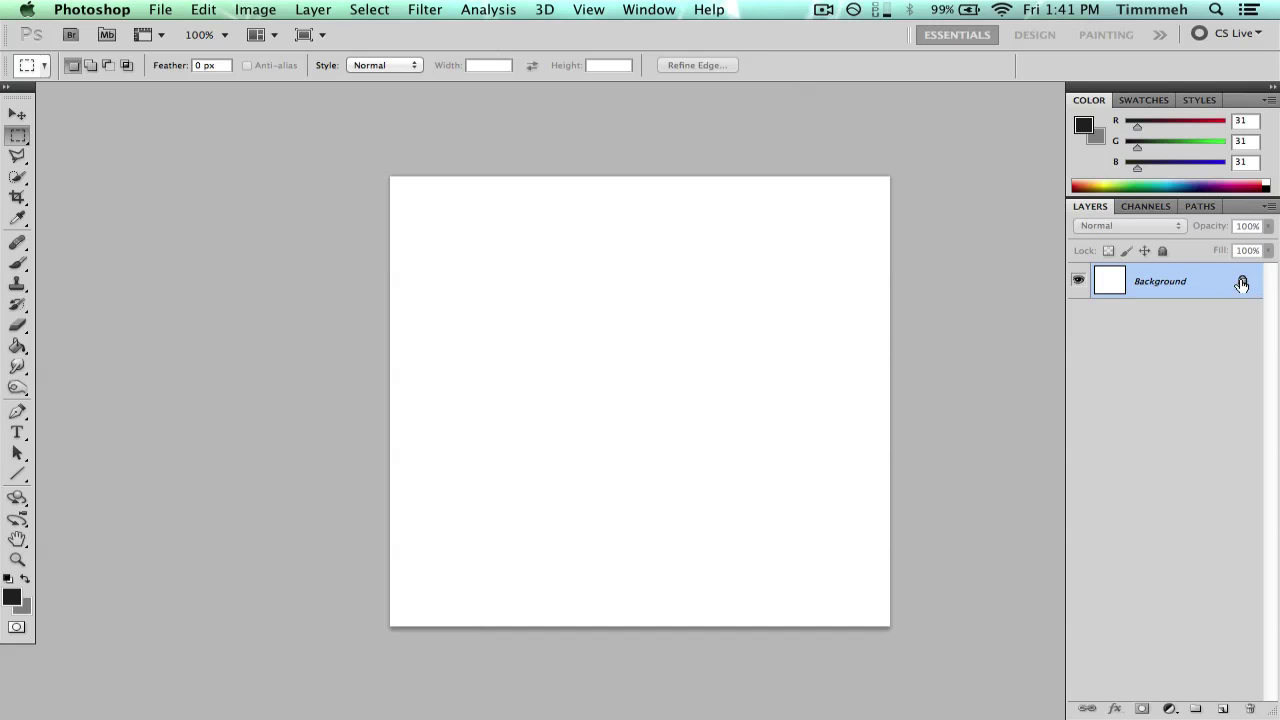
double_click(1188, 287)
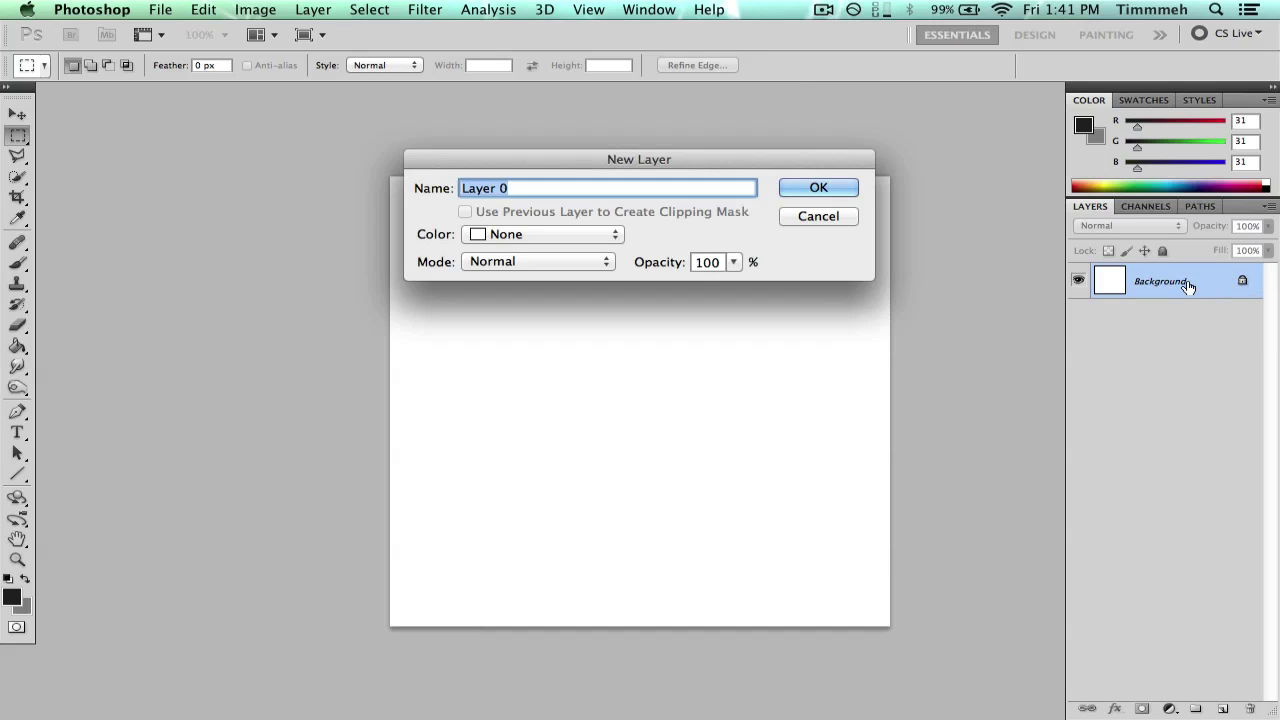
click(812, 186)
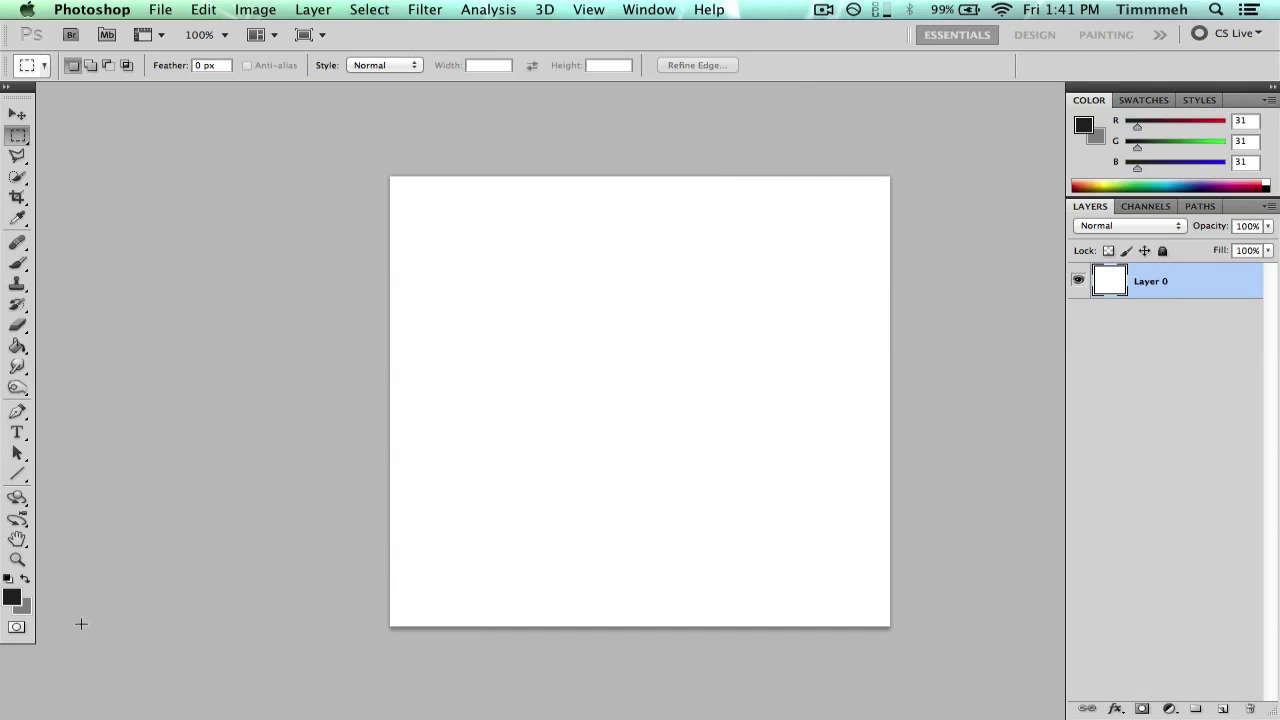
click(13, 597)
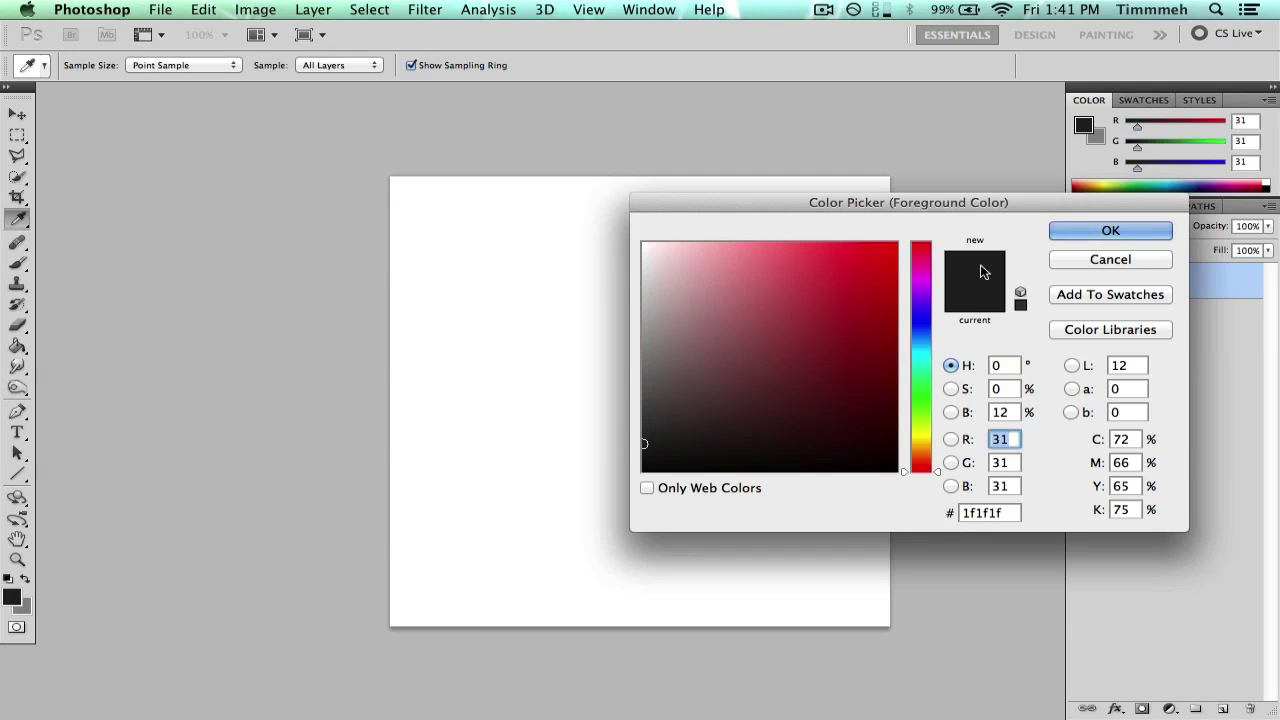
click(1062, 230)
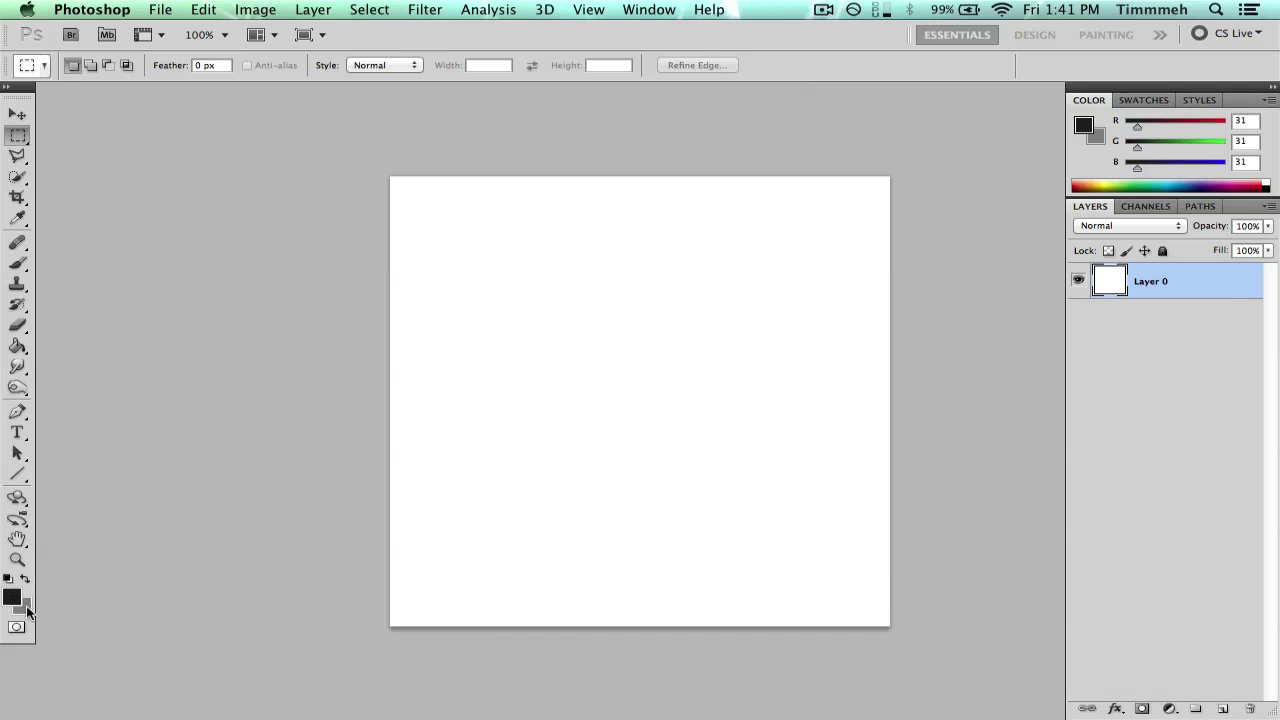
click(26, 607)
click(1121, 230)
click(13, 600)
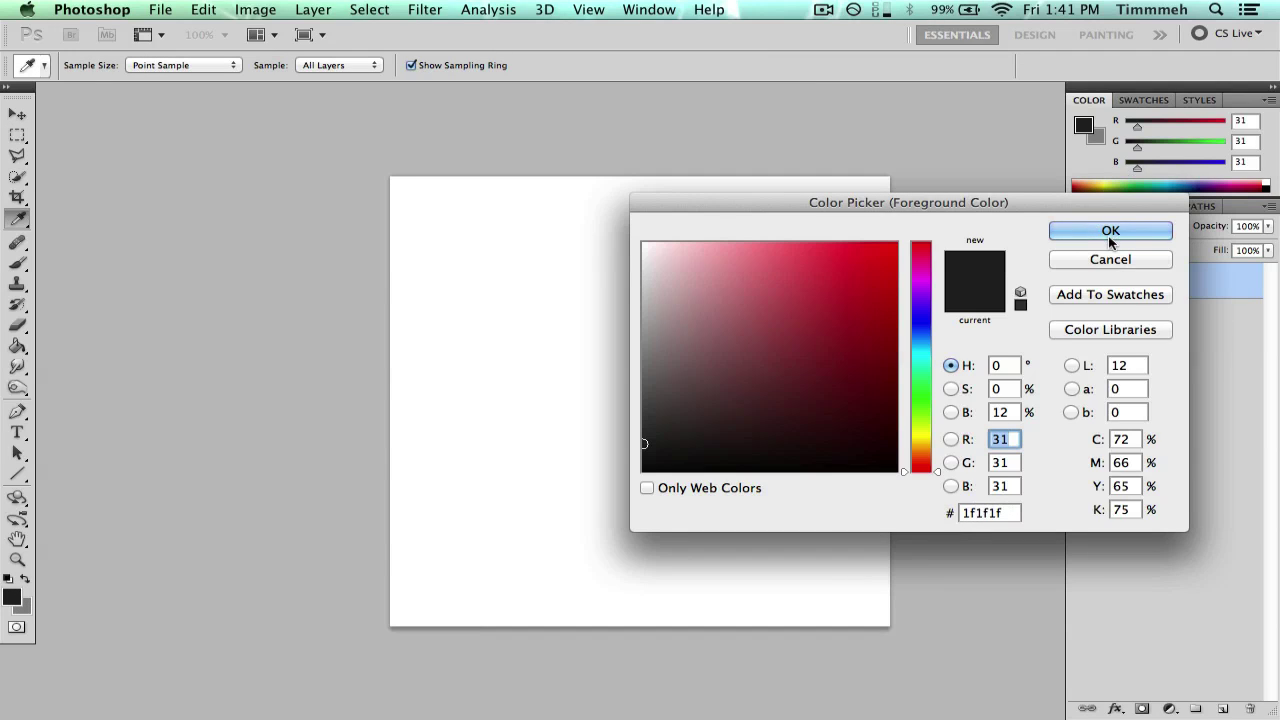
key(Return)
key(m)
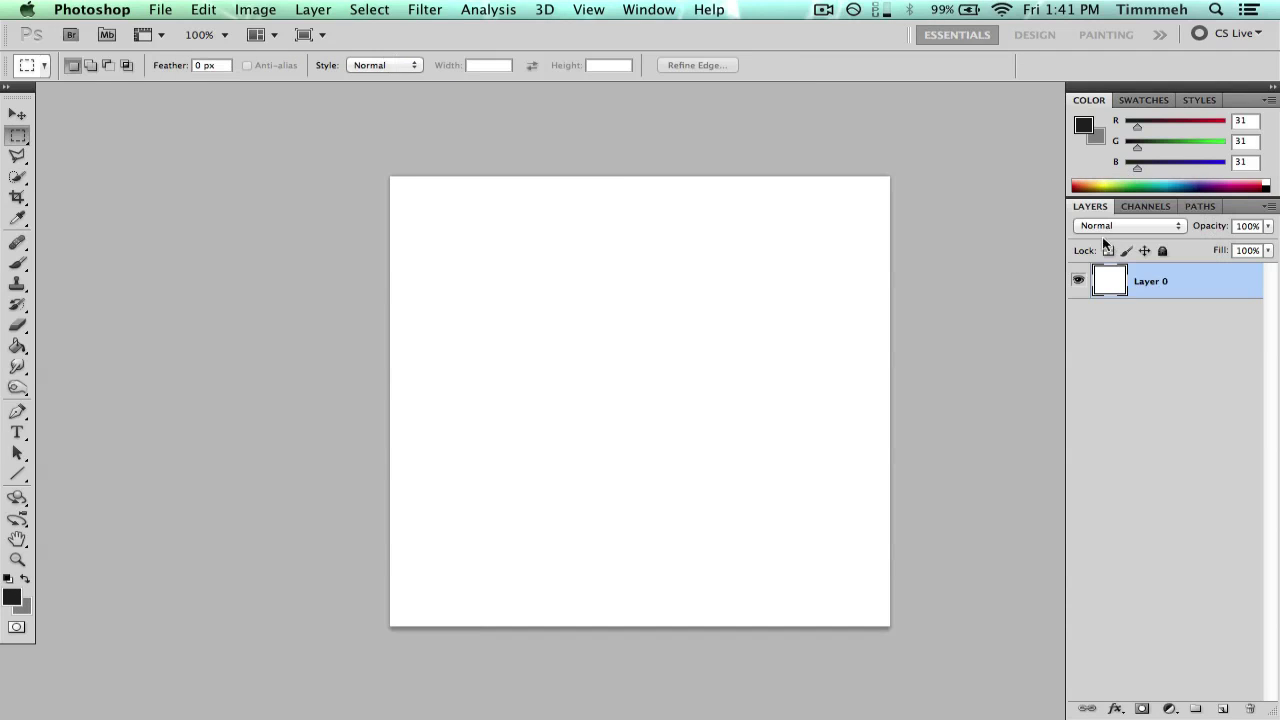
click(22, 609)
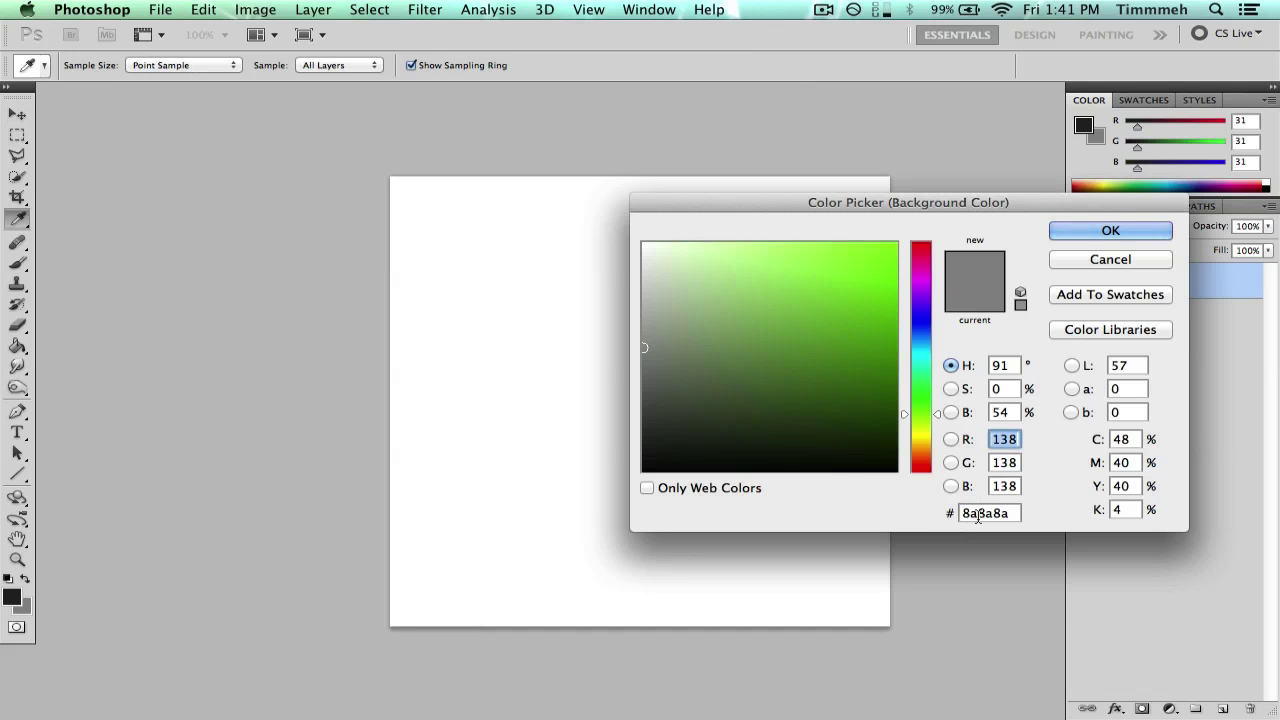
click(1085, 228)
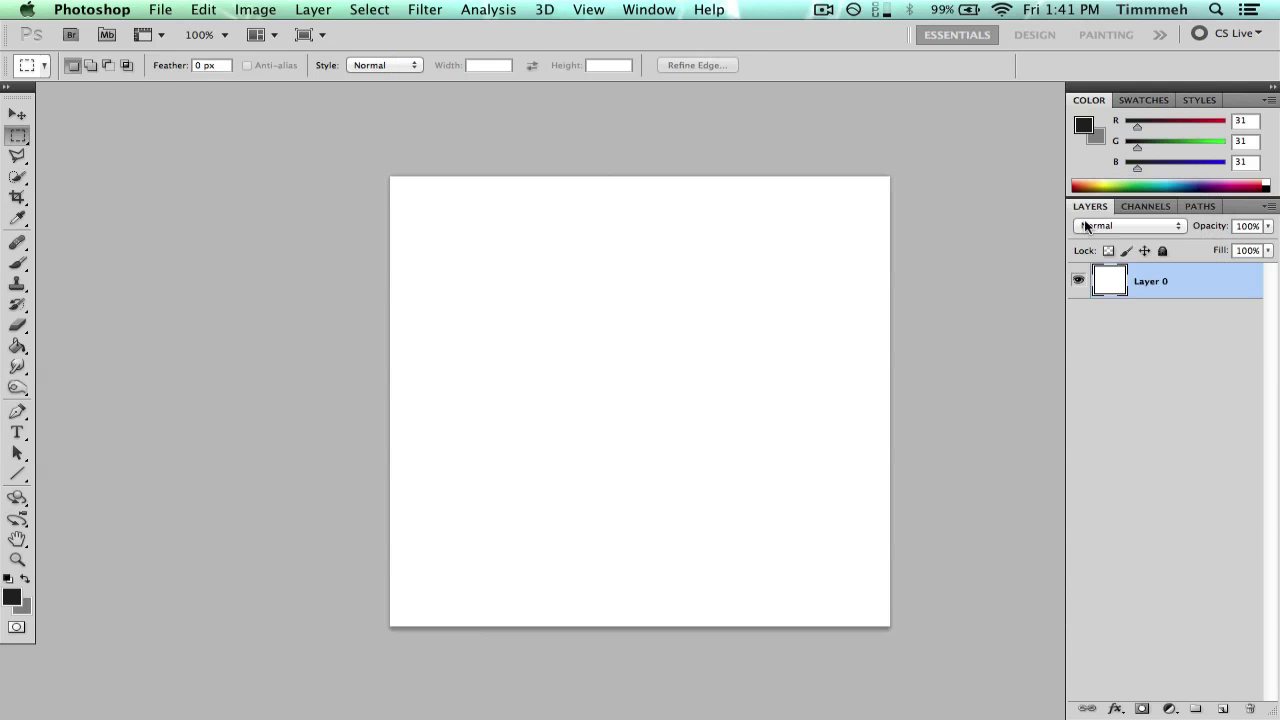
Step: Render the Fibers filter on Layer 0 with Variance 64 and Strength 1
click(415, 8)
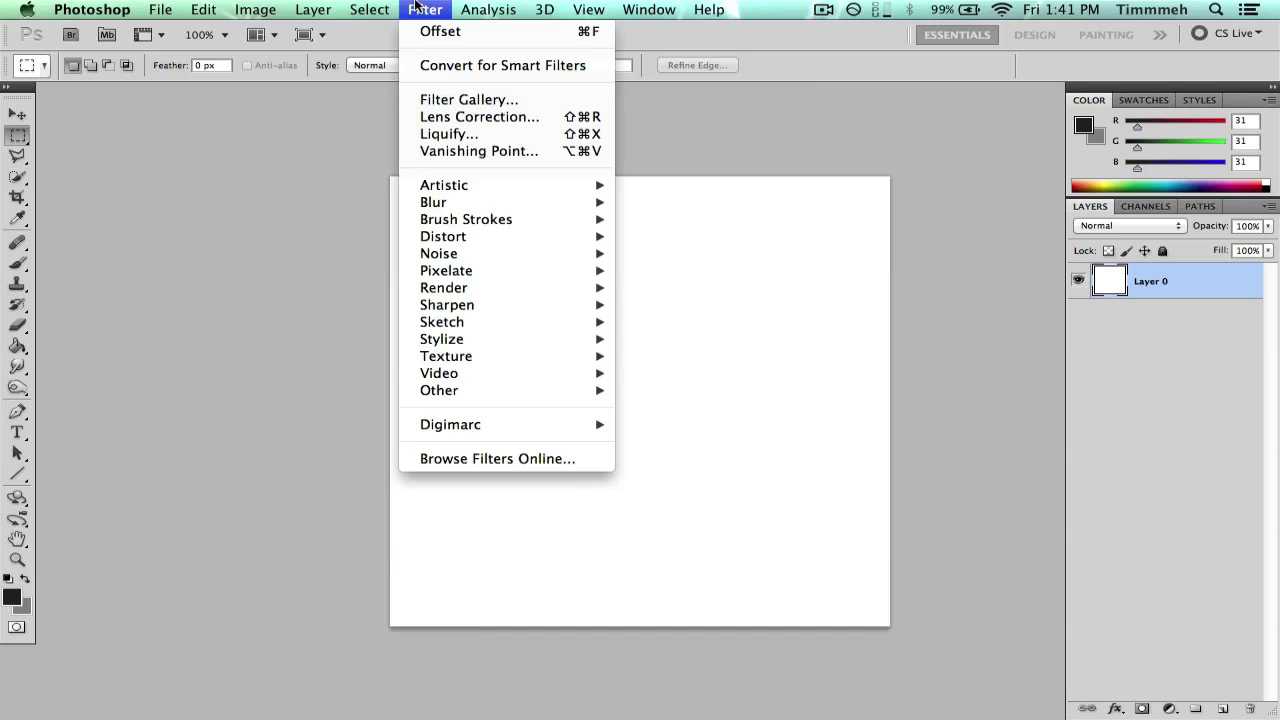
mouse_move(472, 304)
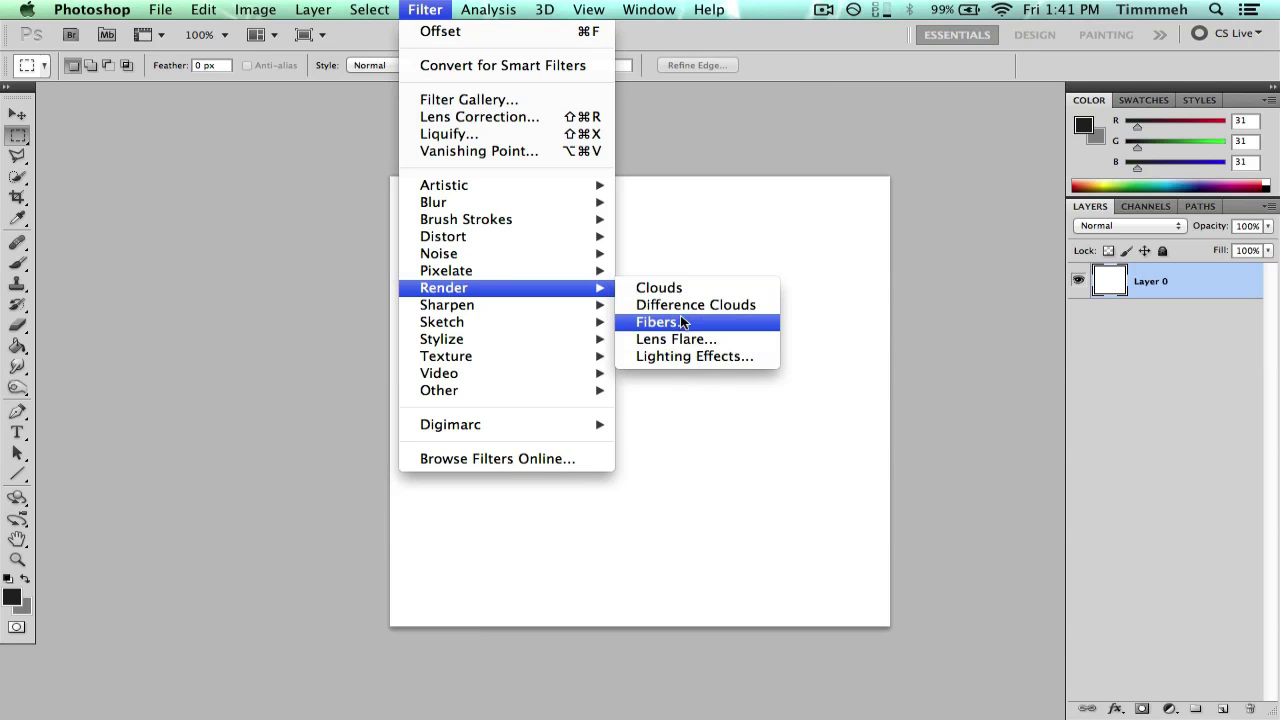
click(682, 321)
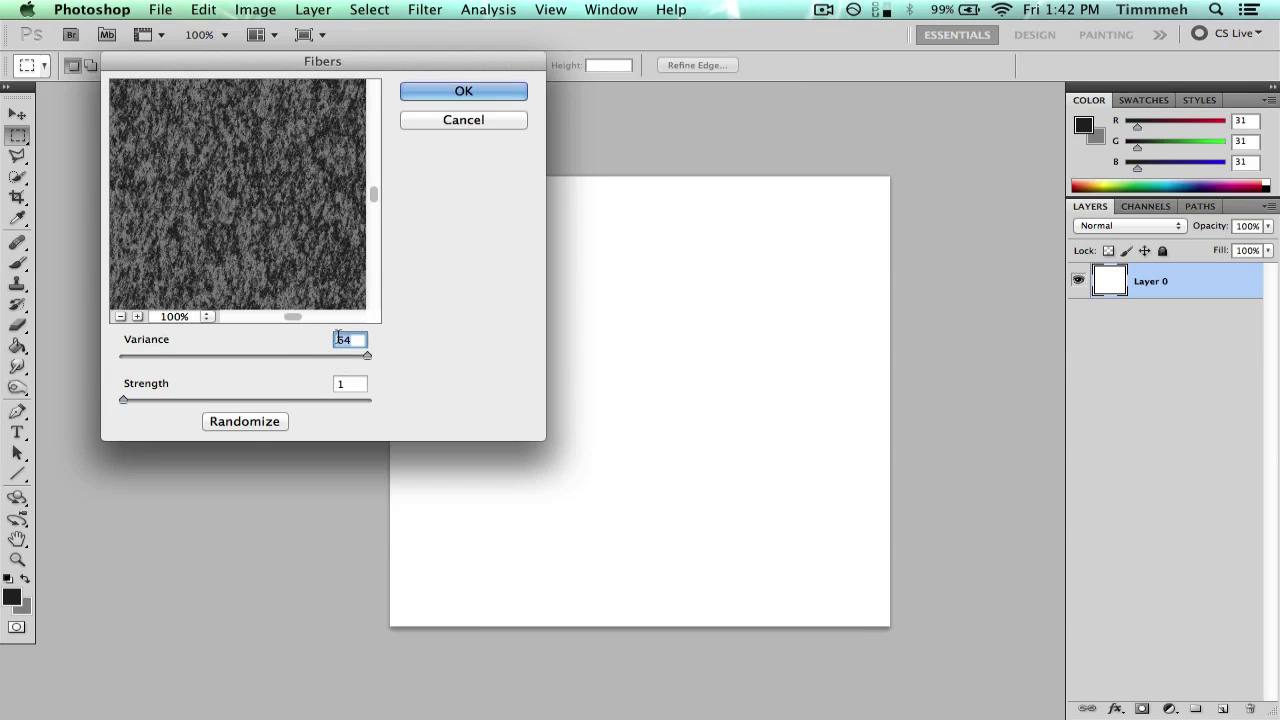
click(510, 94)
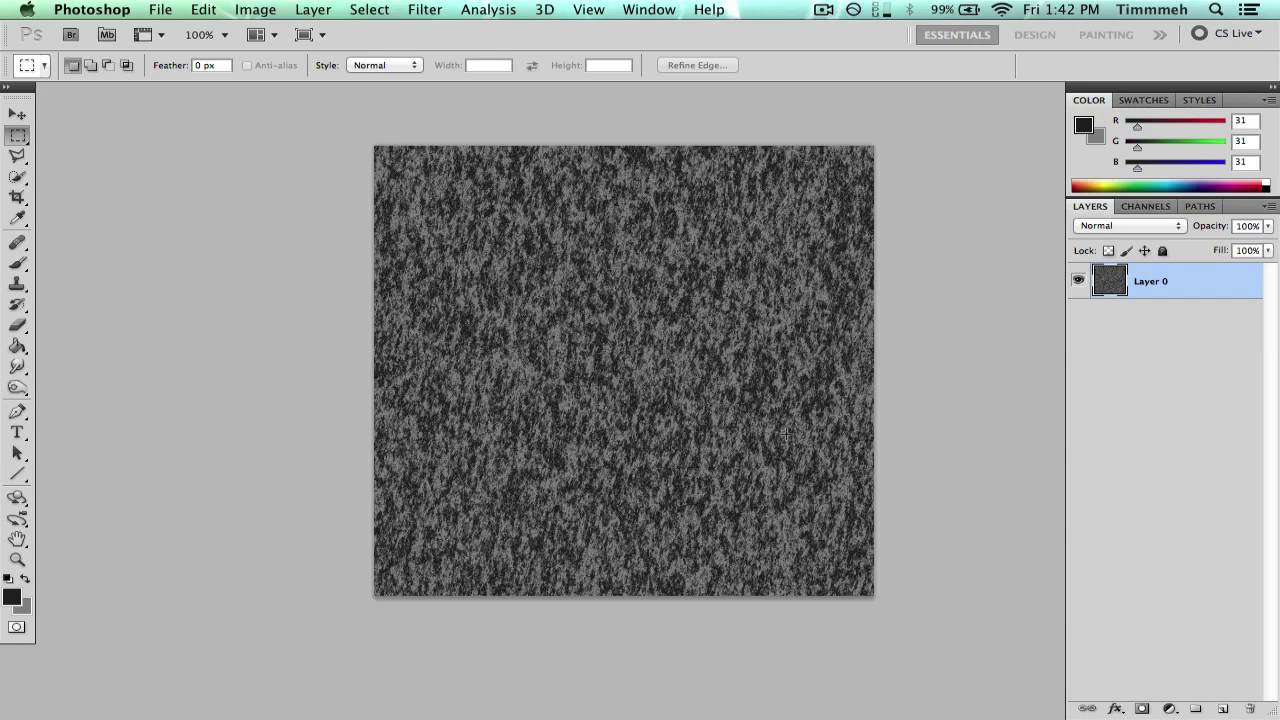
Step: Add a new empty Layer 1 and set up a hard round Brush at 20 px
click(1221, 709)
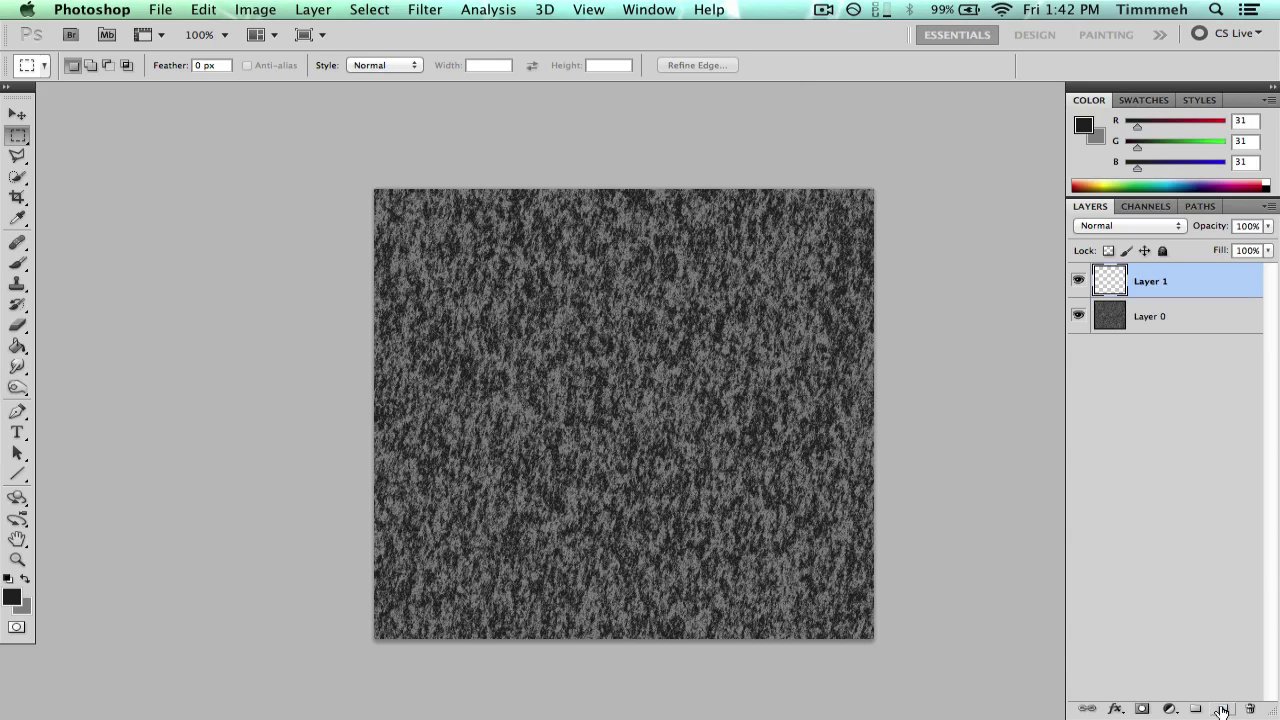
key(b)
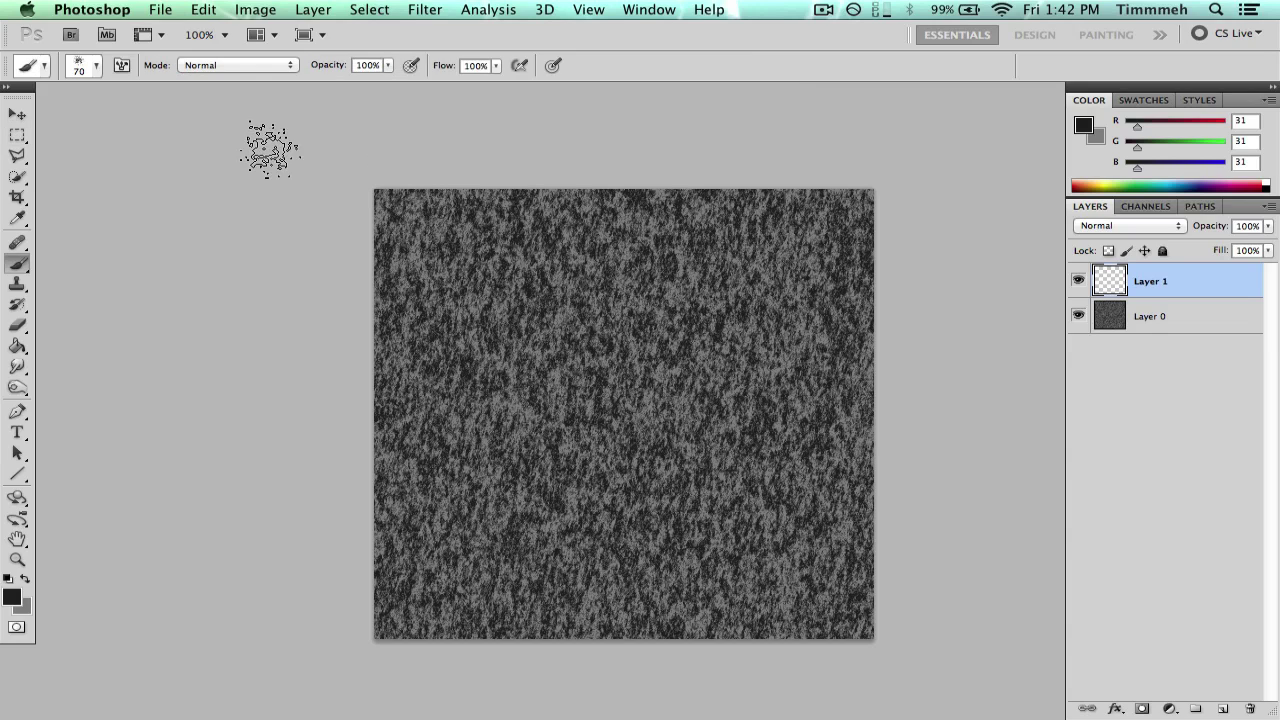
click(95, 66)
click(70, 186)
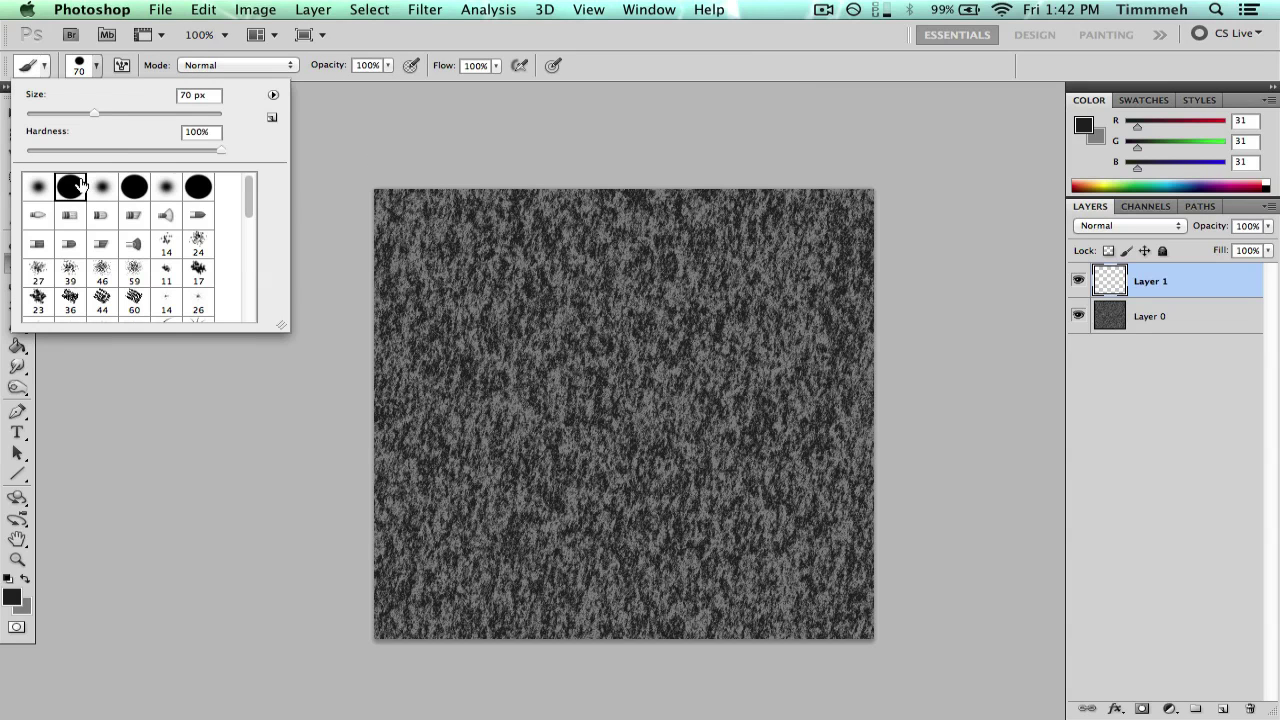
click(186, 93)
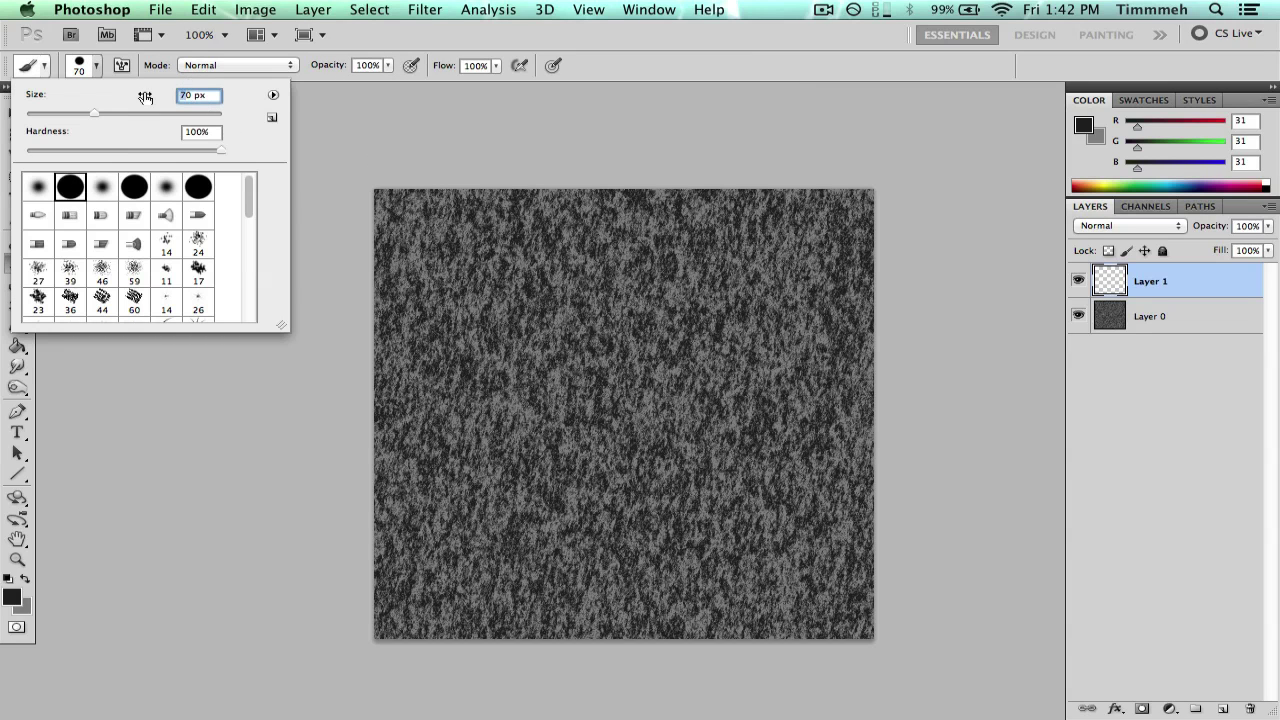
text(30)
key(Return)
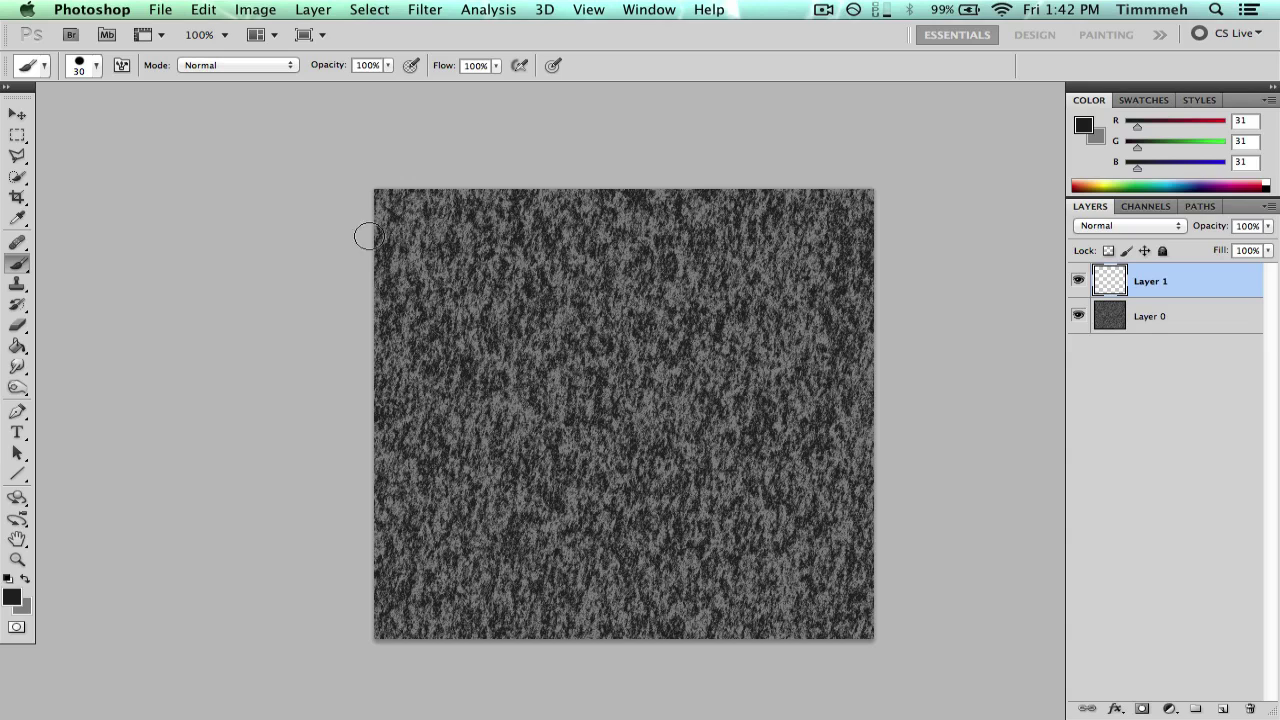
click(97, 67)
click(179, 95)
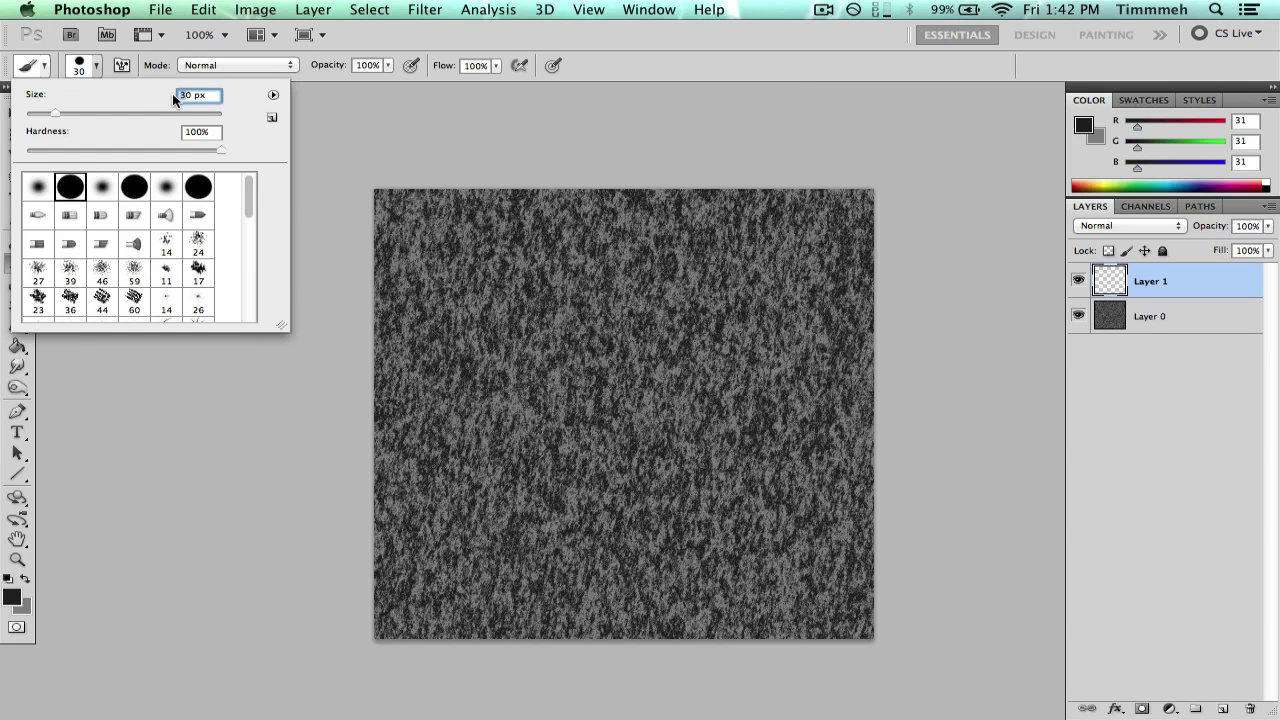
text(20)
key(Return)
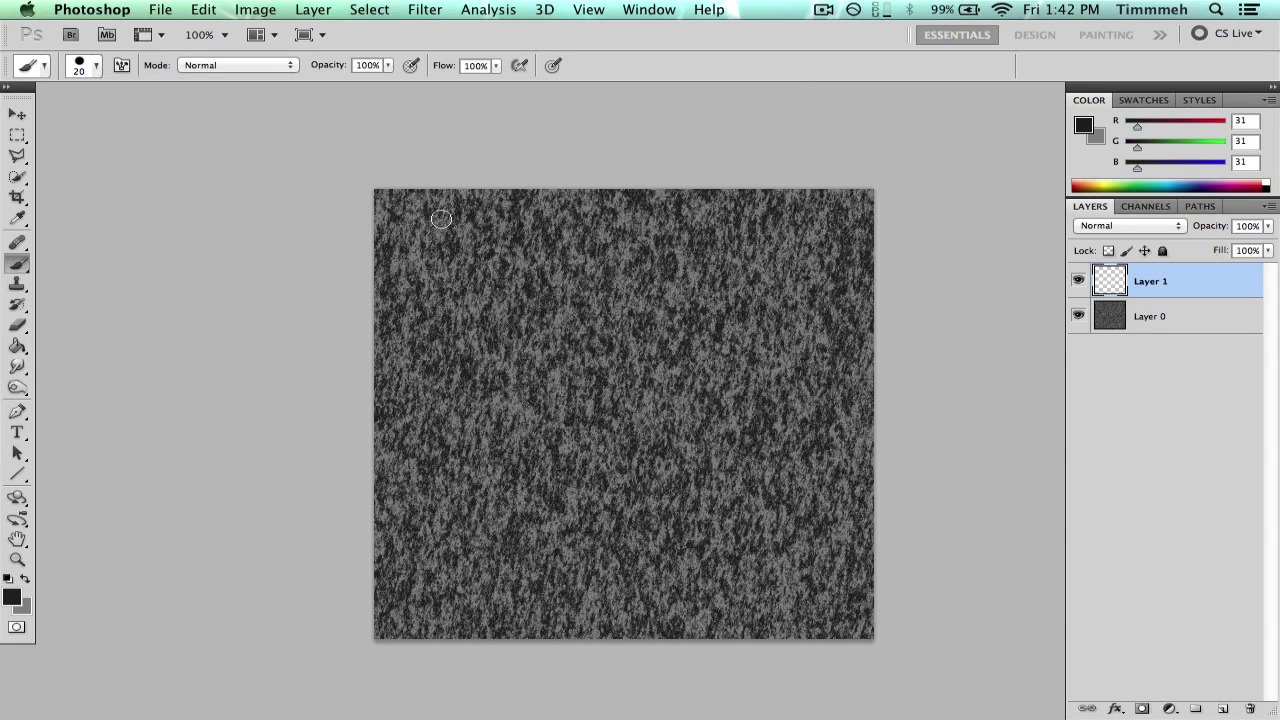
Step: Set the foreground colour to pure black (#000000)
click(7, 595)
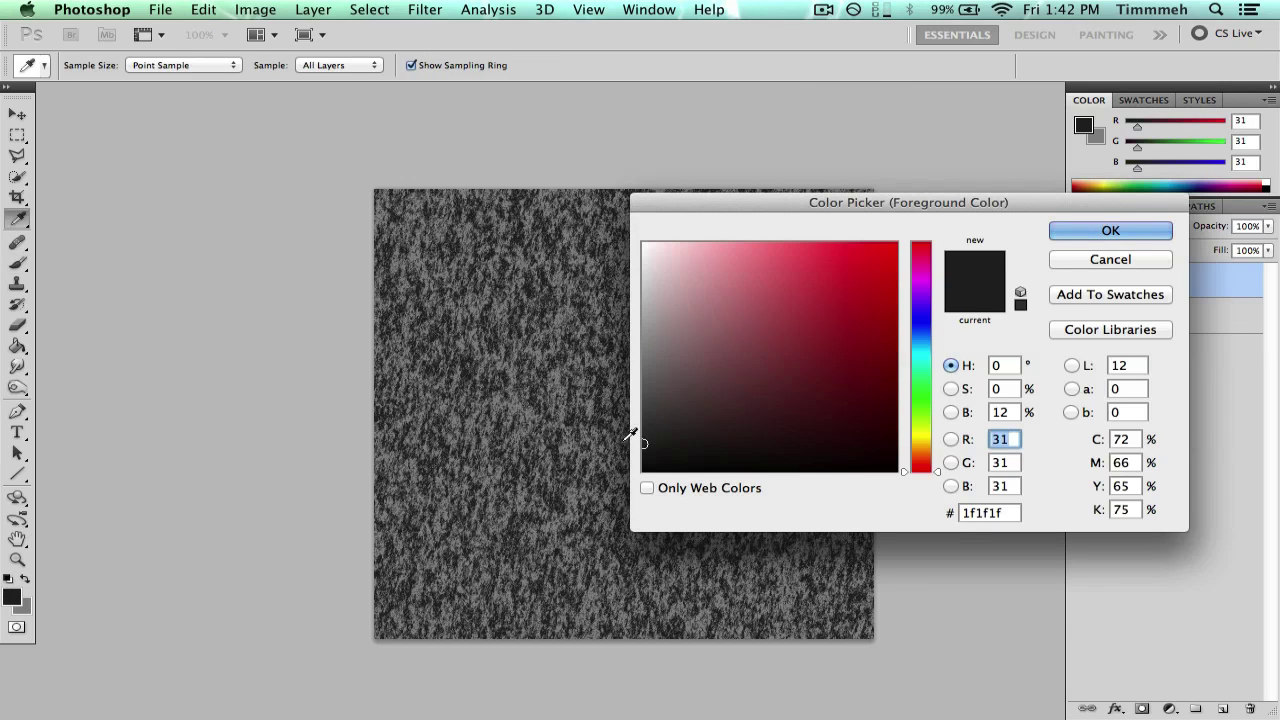
click(643, 470)
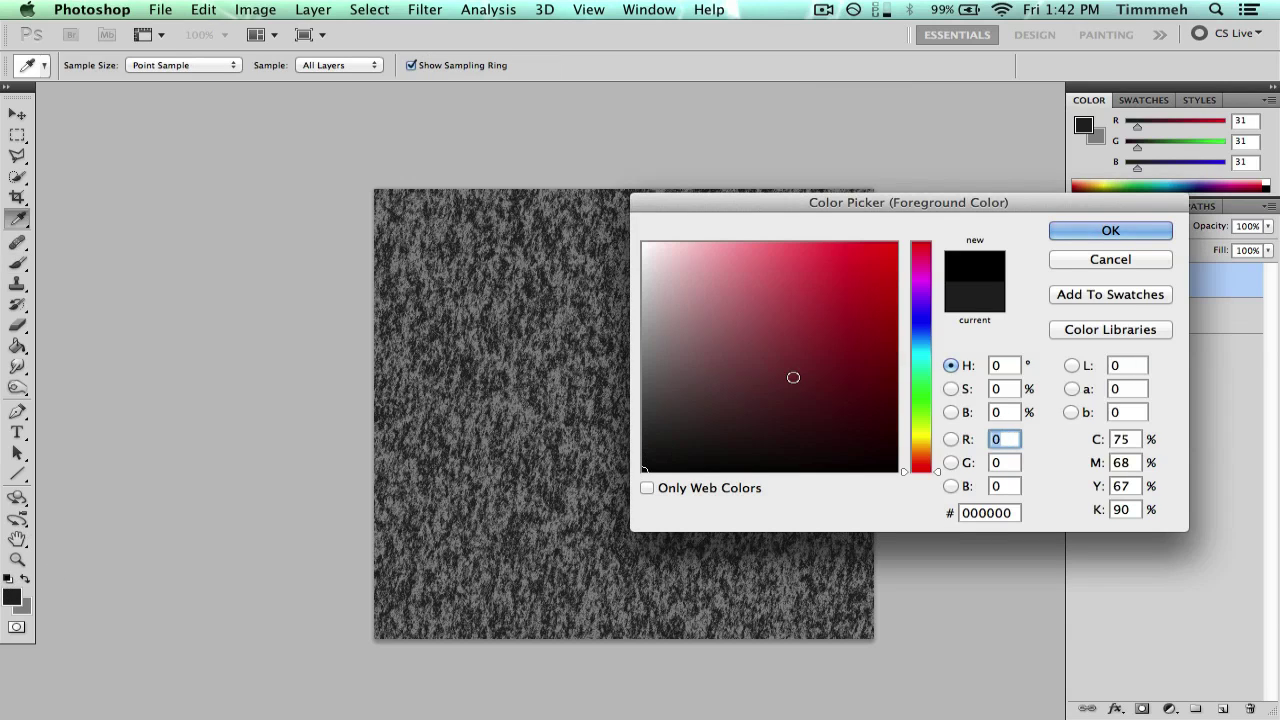
click(1076, 228)
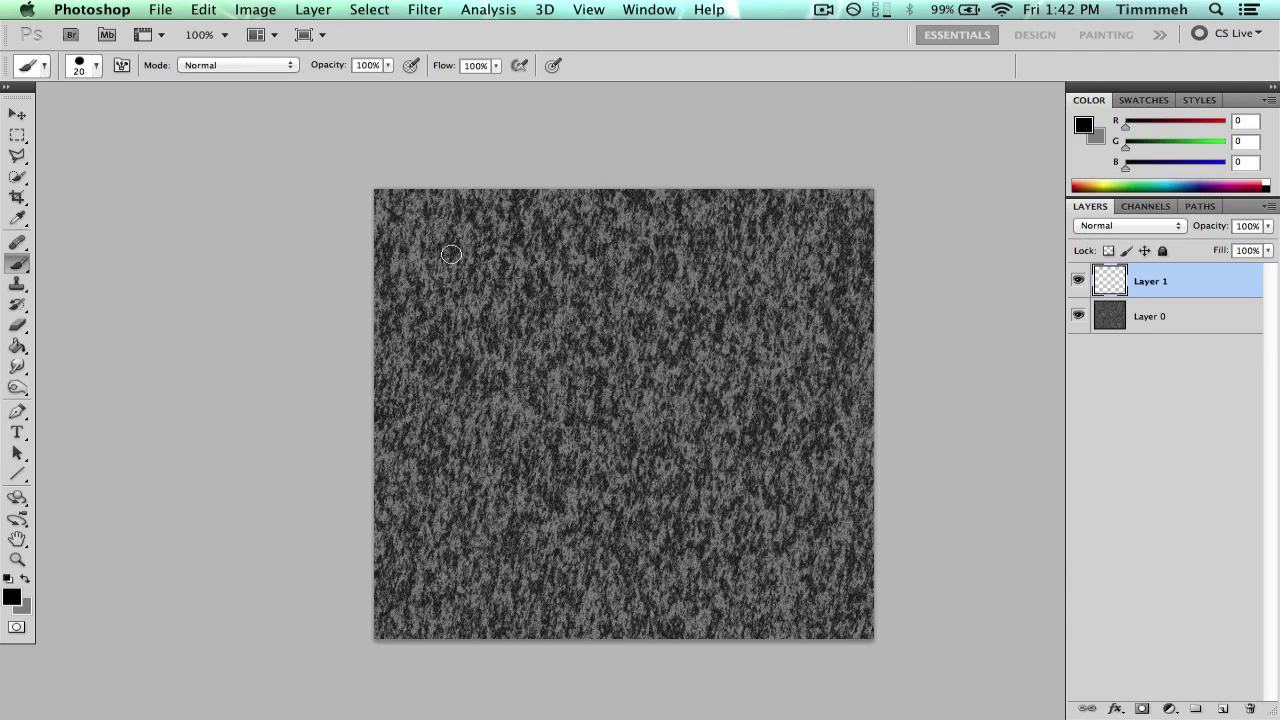
Step: Stamp black dots across the top band of Layer 1, undoing the misplaced ones
click(530, 253)
click(607, 238)
click(505, 242)
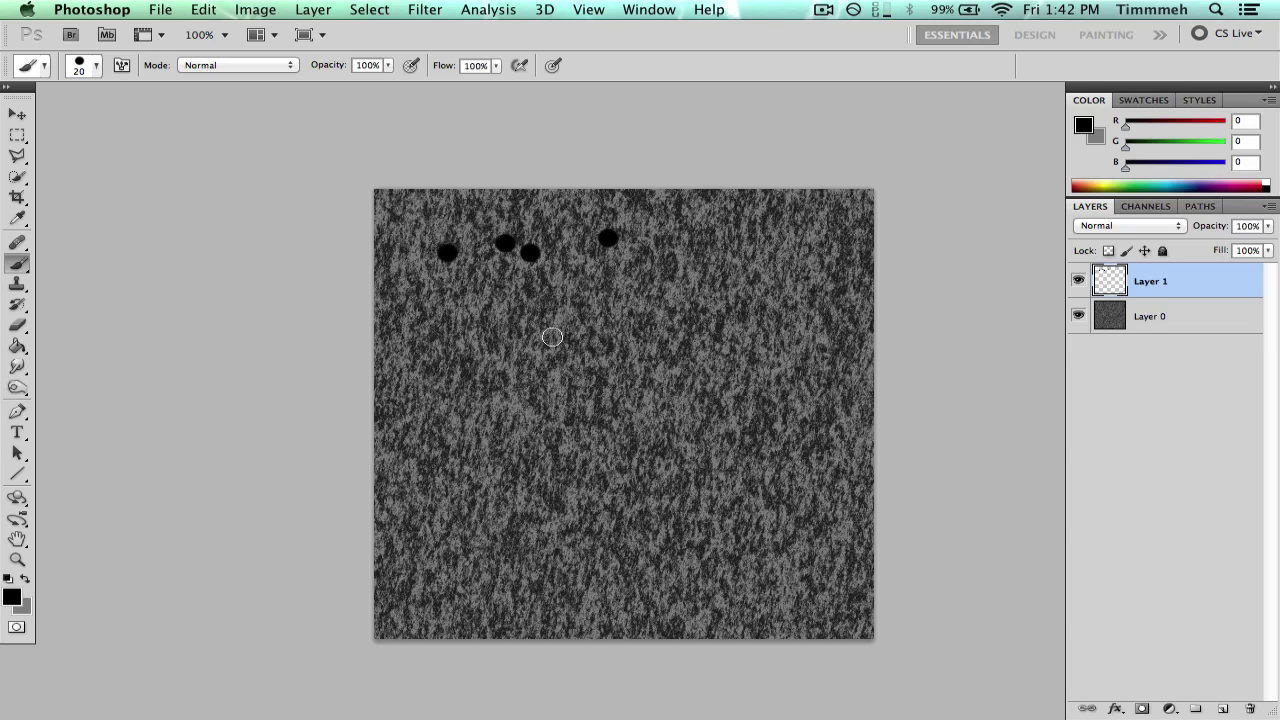
click(552, 337)
click(479, 337)
click(478, 302)
click(549, 302)
click(605, 288)
click(630, 287)
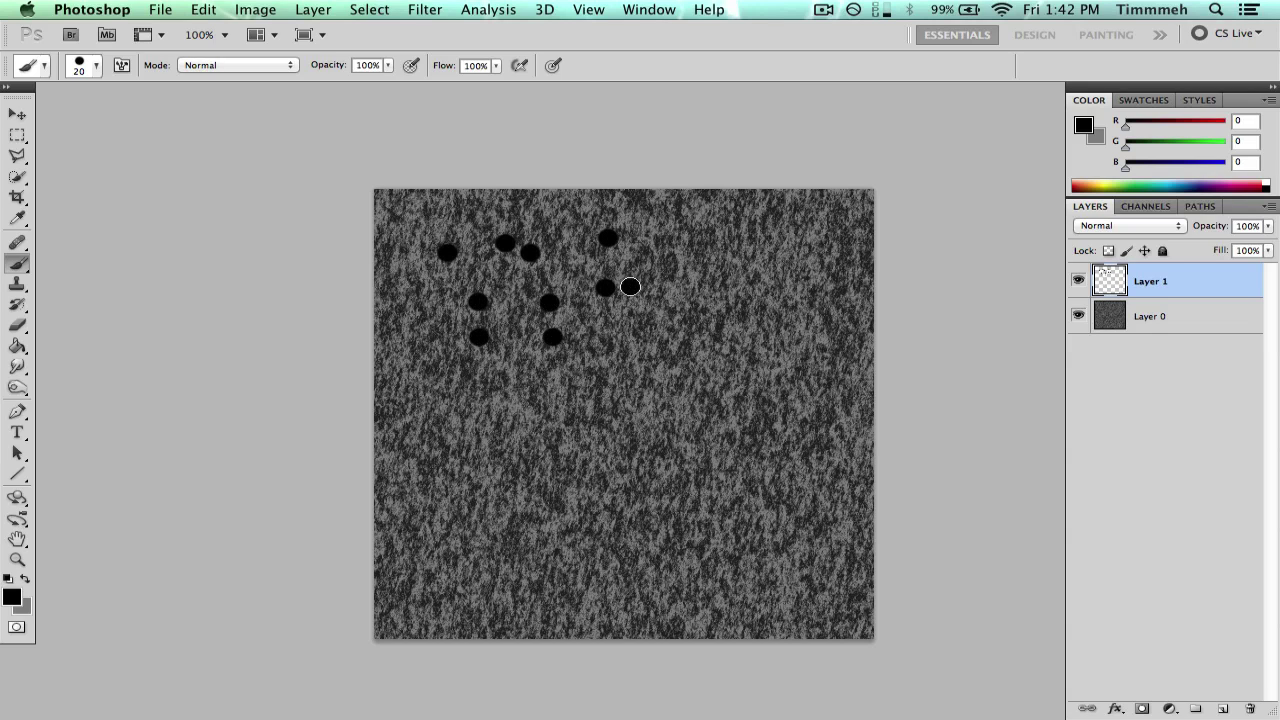
click(664, 286)
click(697, 257)
click(830, 226)
click(736, 195)
click(639, 254)
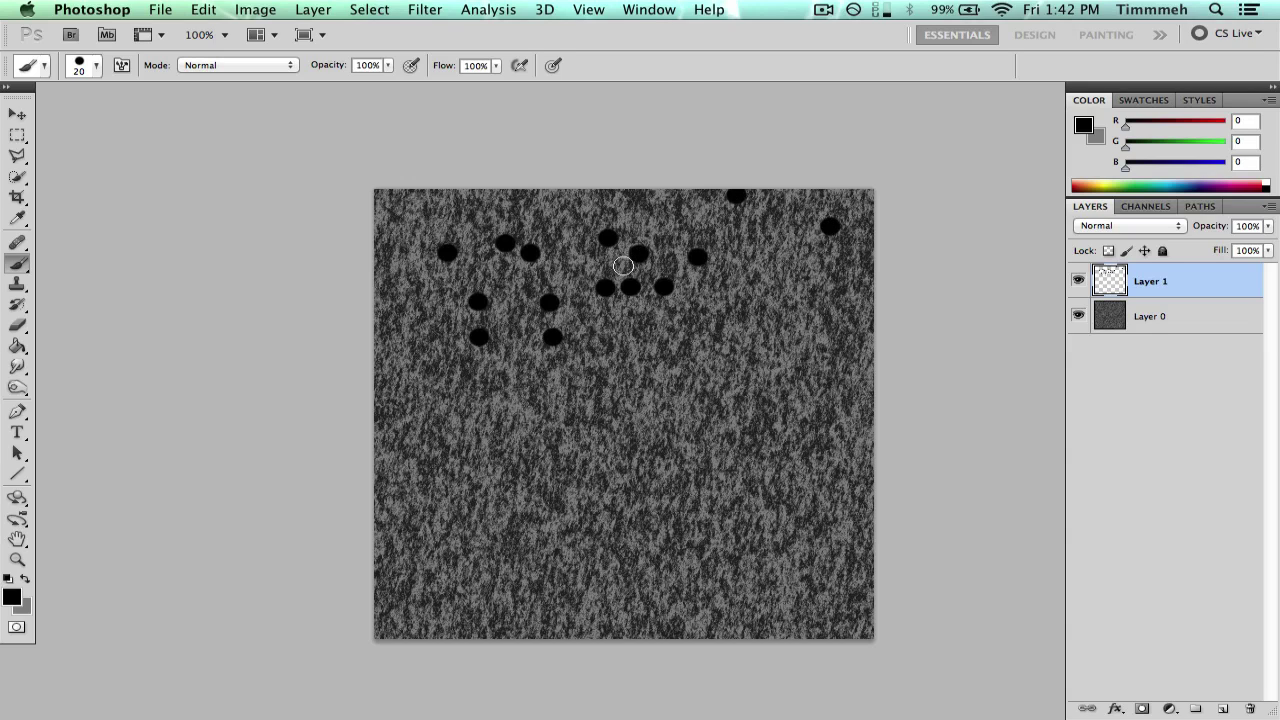
key(super+alt+z)
key(super+alt+z)
Step: Stamp more dots across the upper middle, right side, middle band and left-middle areas
click(504, 236)
click(450, 215)
click(415, 253)
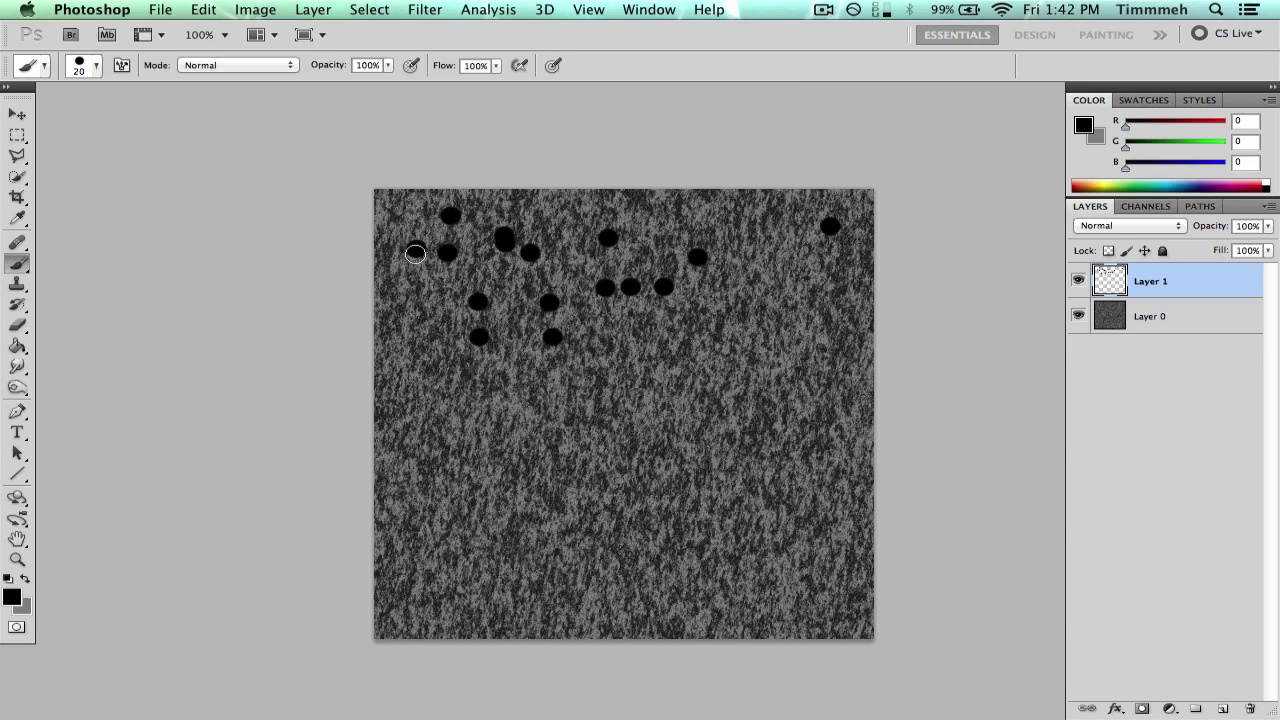
click(416, 296)
click(492, 287)
click(590, 277)
click(650, 255)
click(726, 215)
click(772, 230)
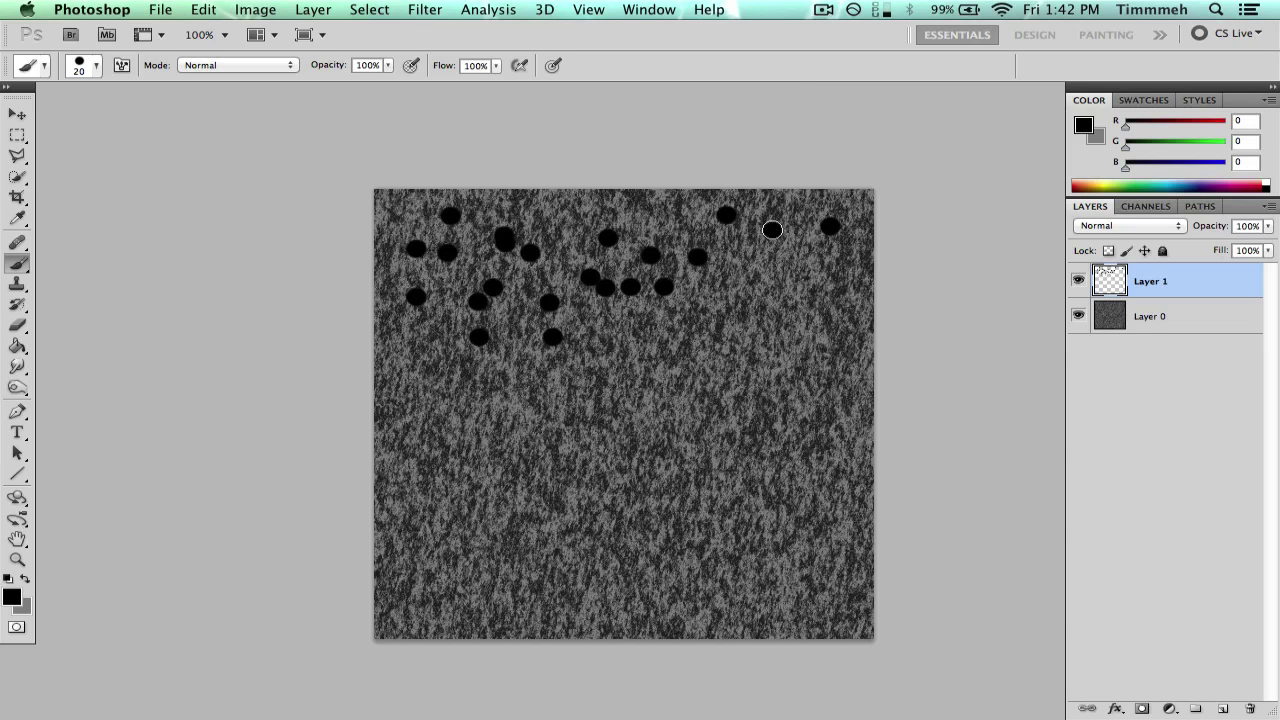
click(720, 293)
click(803, 279)
click(772, 312)
click(740, 260)
click(793, 348)
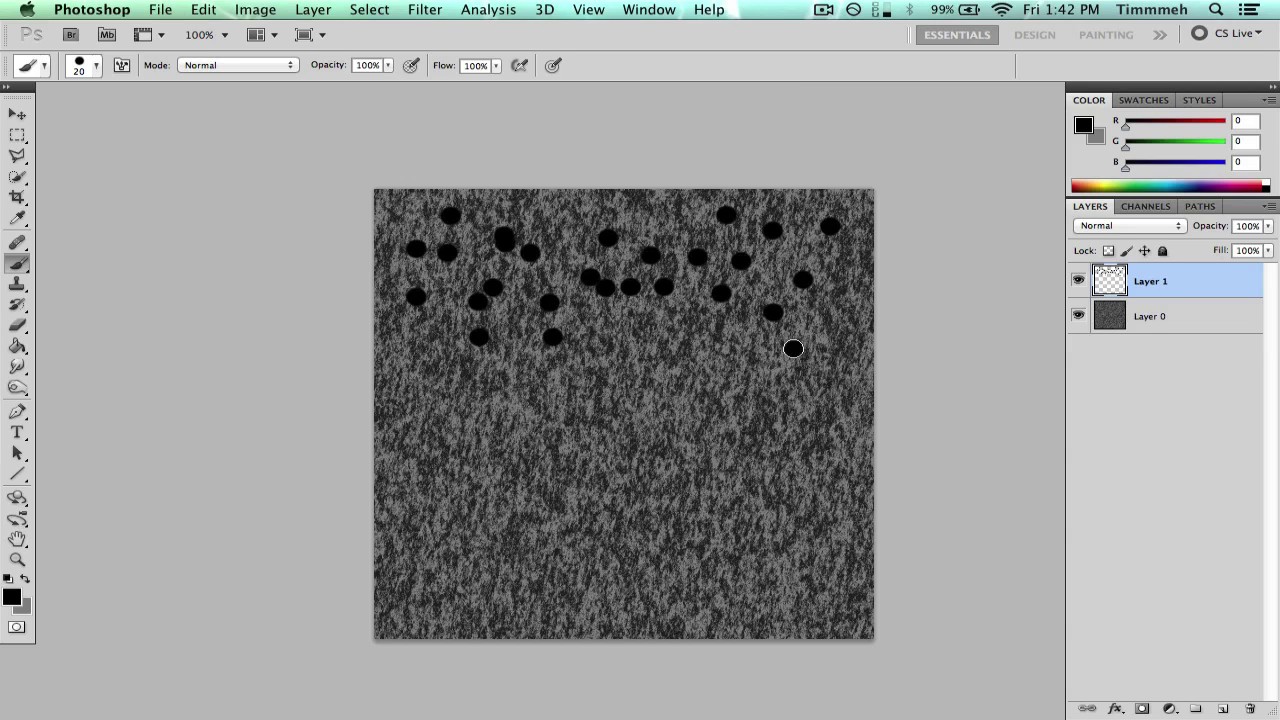
click(686, 345)
click(643, 333)
click(586, 373)
click(523, 389)
click(474, 367)
click(395, 367)
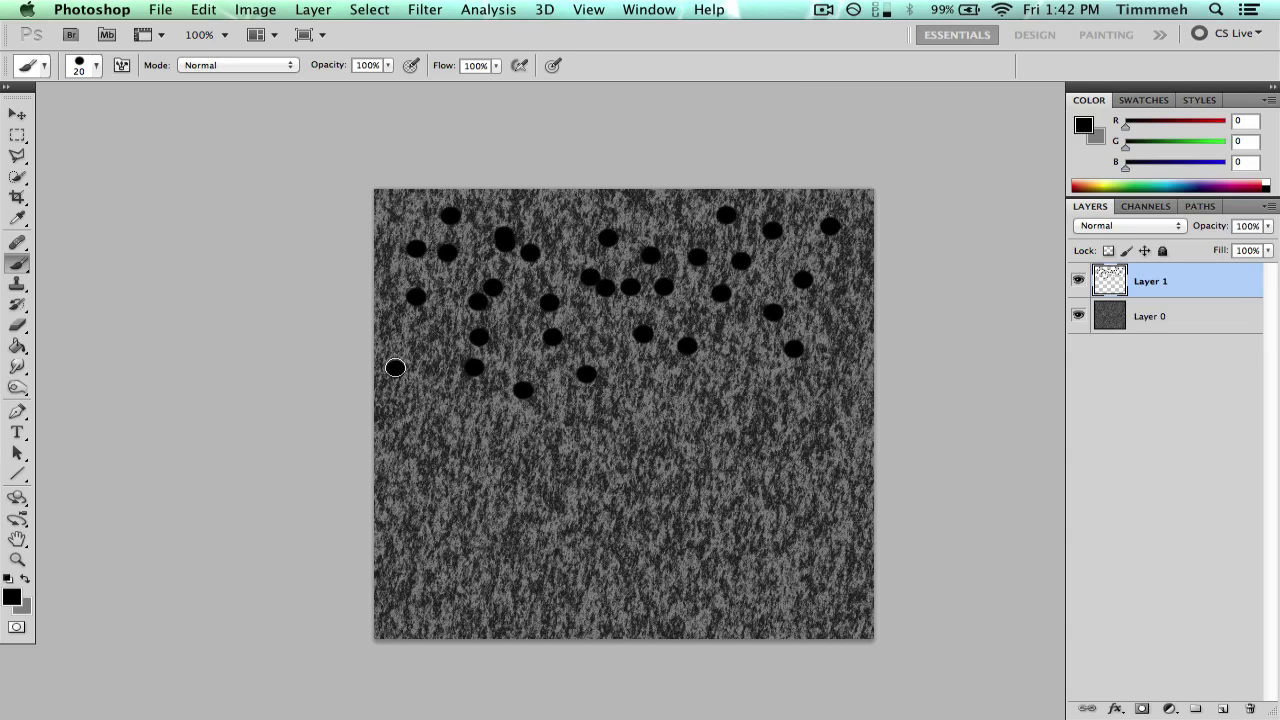
click(412, 328)
click(461, 409)
click(428, 398)
click(436, 370)
click(572, 356)
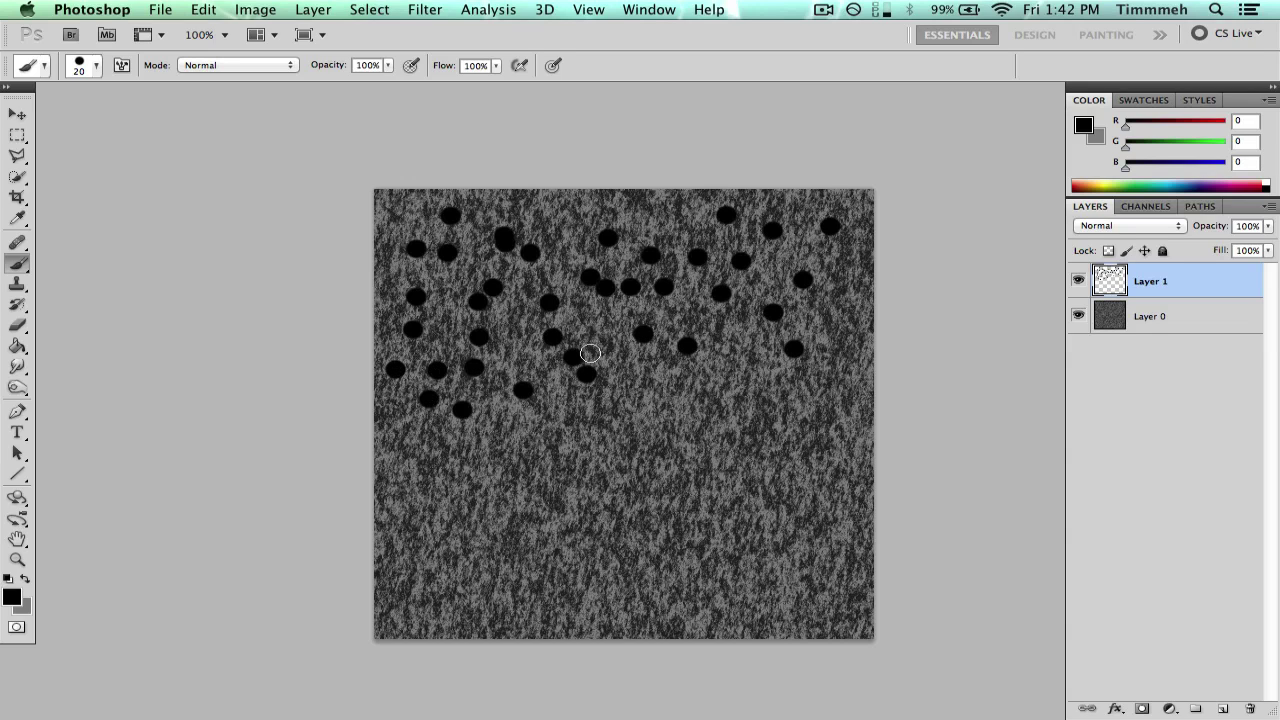
Step: Fill in dots right of and below centre, undo overlaps, and scatter more over the lower half
click(609, 347)
click(639, 411)
click(711, 385)
click(787, 374)
click(734, 356)
click(651, 371)
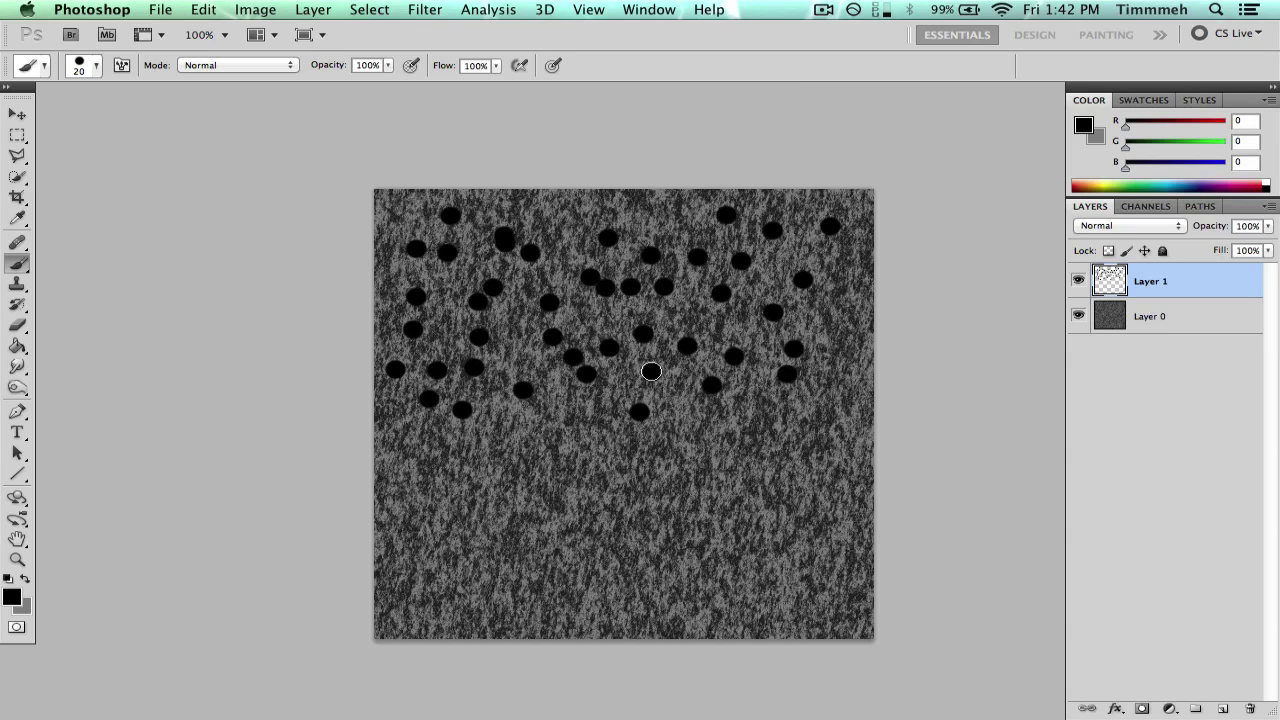
click(725, 421)
click(779, 412)
click(811, 408)
click(830, 453)
click(767, 439)
click(681, 421)
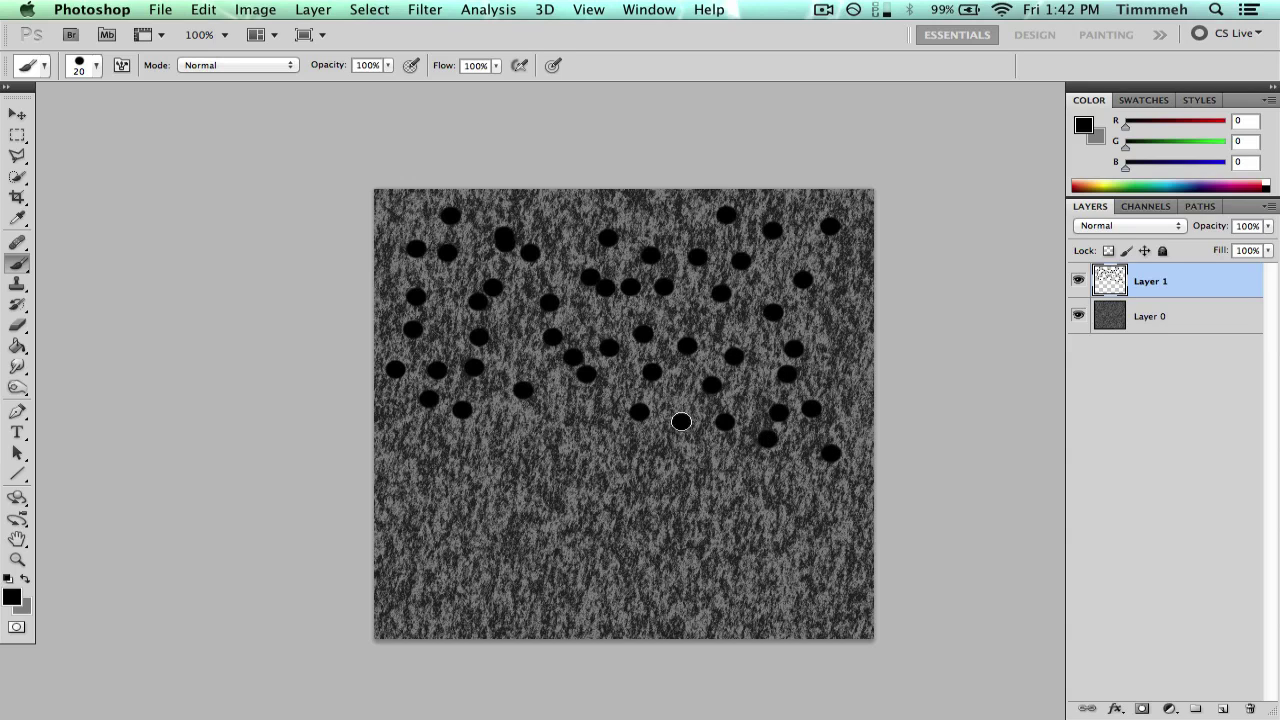
click(583, 392)
click(541, 397)
click(540, 416)
click(537, 429)
click(475, 449)
click(444, 445)
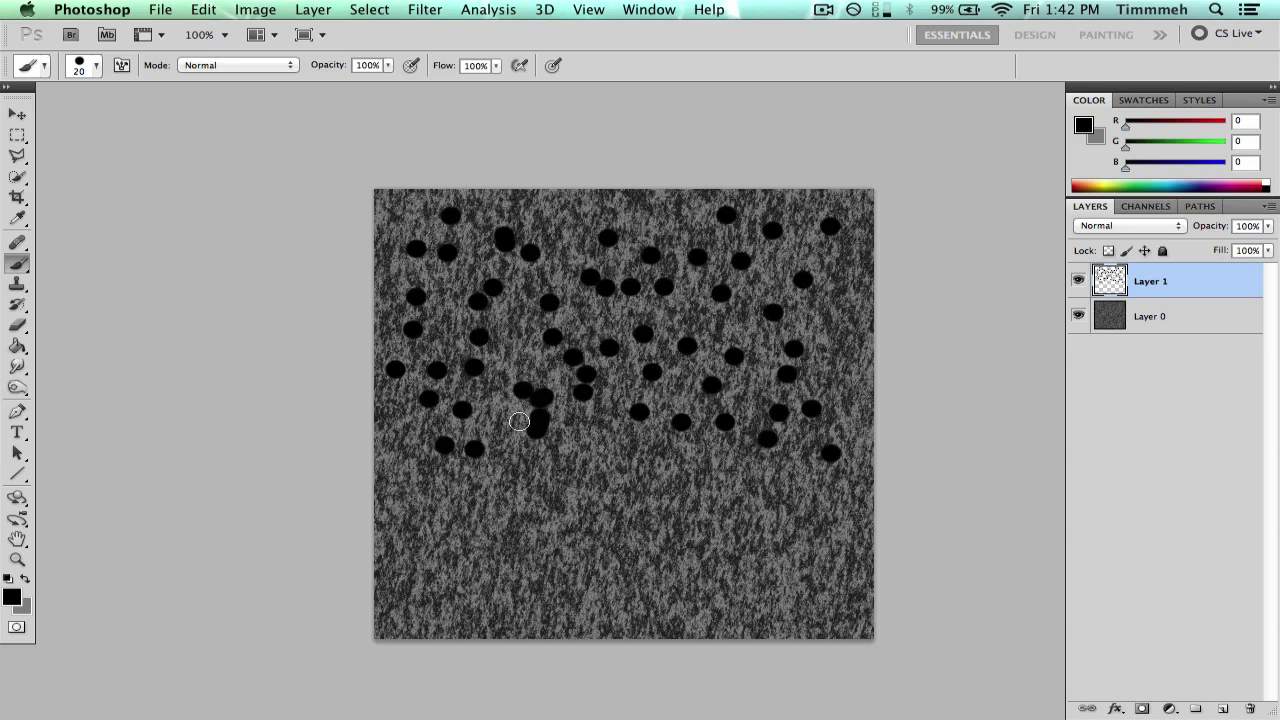
key(ctrl+z)
mouse_move(519, 421)
mouse_down()
mouse_move(449, 543)
mouse_move(560, 490)
mouse_move(550, 551)
mouse_move(730, 490)
mouse_move(840, 340)
mouse_move(836, 608)
mouse_move(600, 585)
mouse_move(440, 590)
mouse_move(690, 600)
mouse_move(733, 342)
mouse_up()
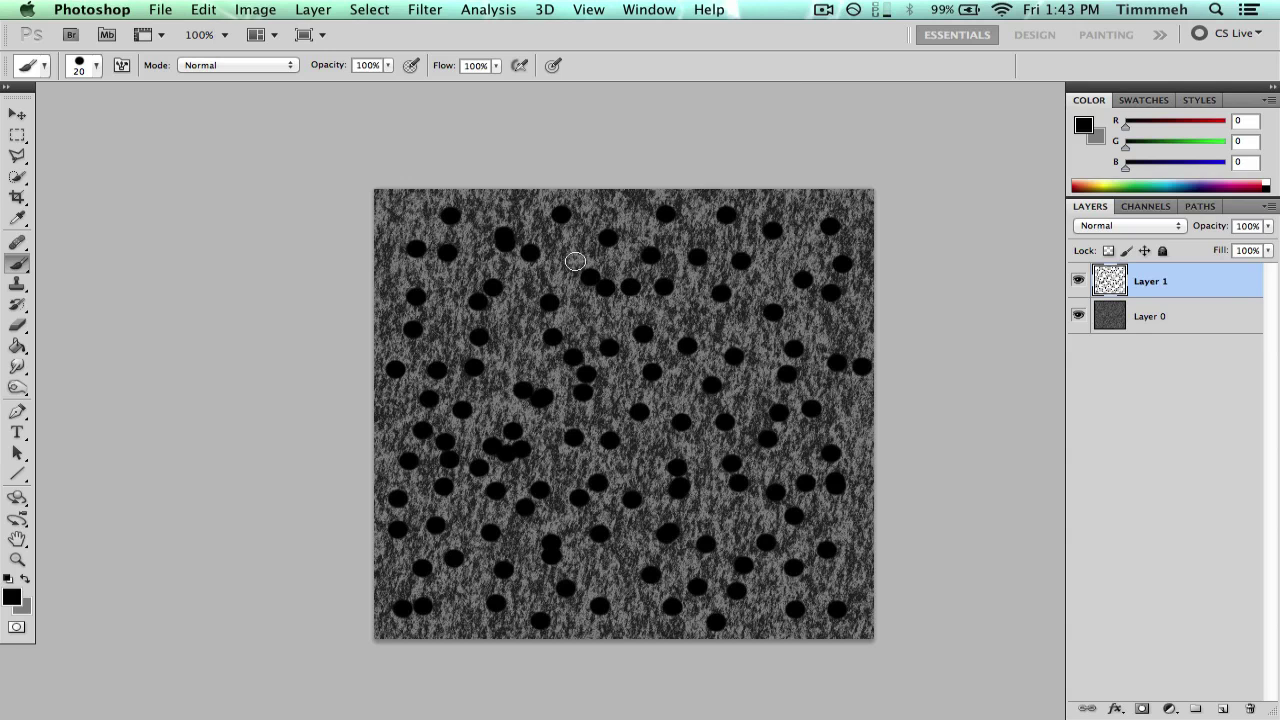
Step: In Layer 1's Blending Options, enable Drop Shadow at a -25° angle and 75% opacity
right_click(1190, 295)
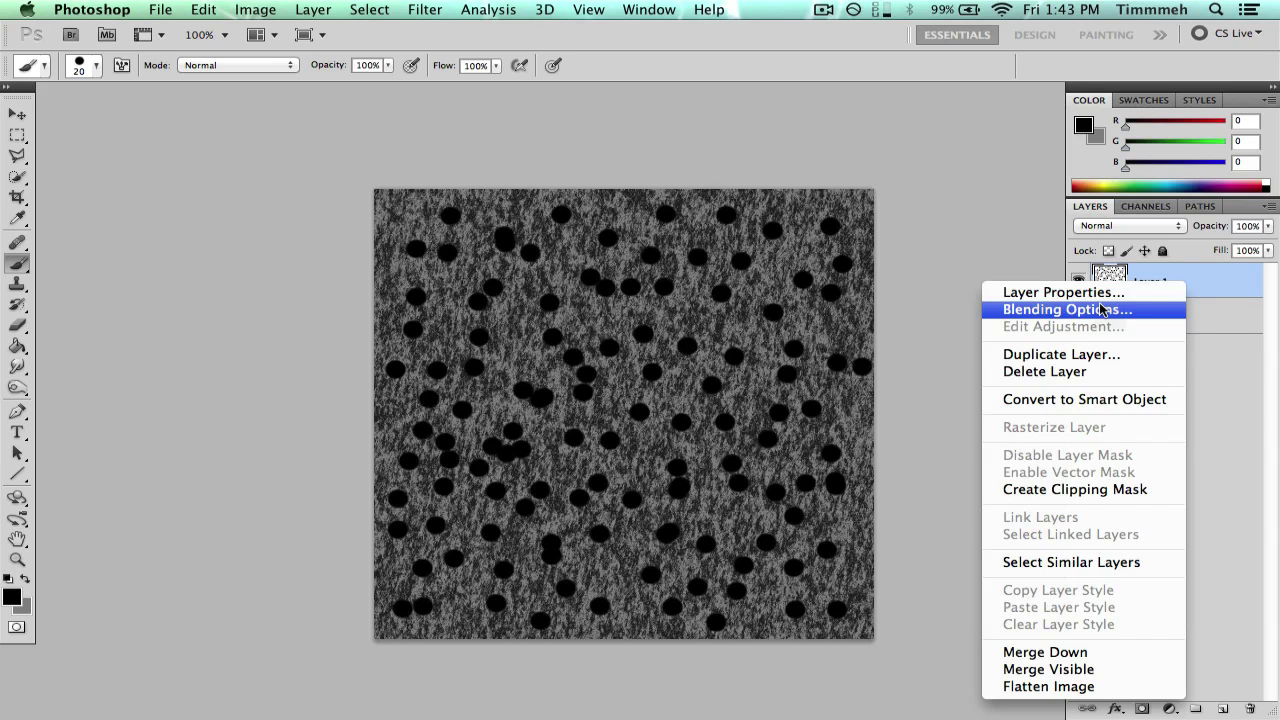
click(1140, 301)
scroll(522, 270, right, 10)
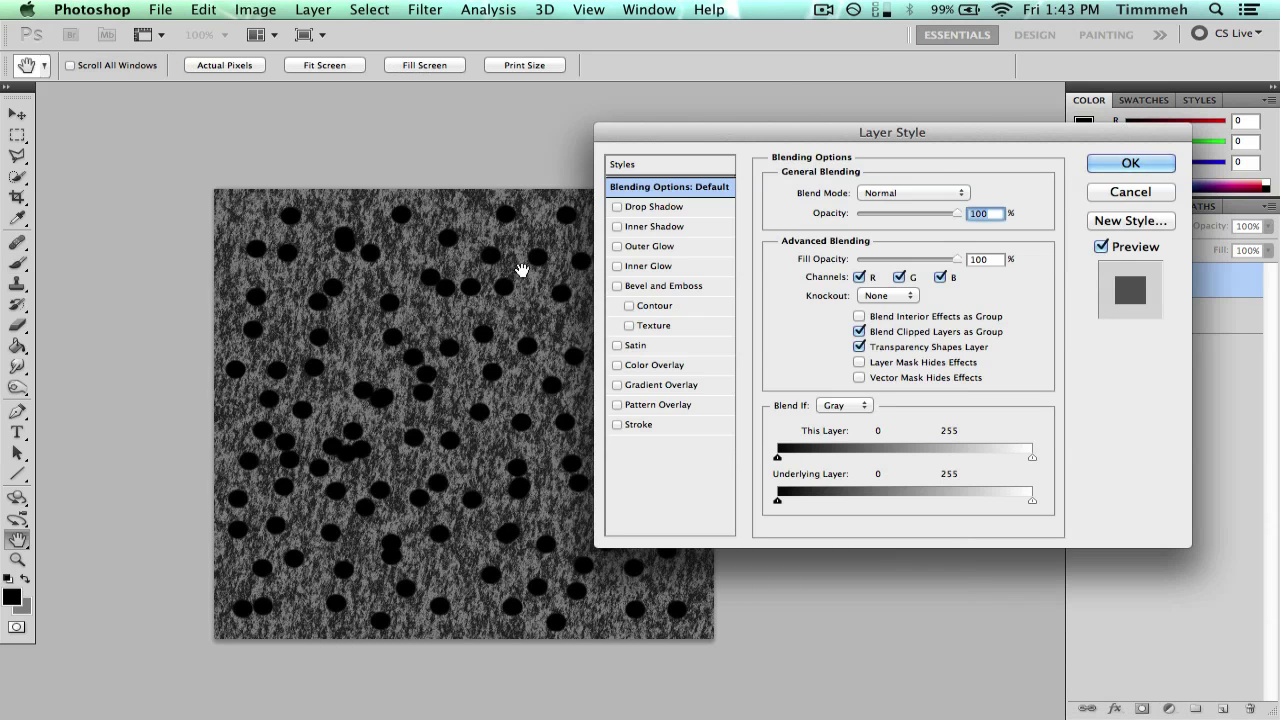
drag(672, 134, 630, 138)
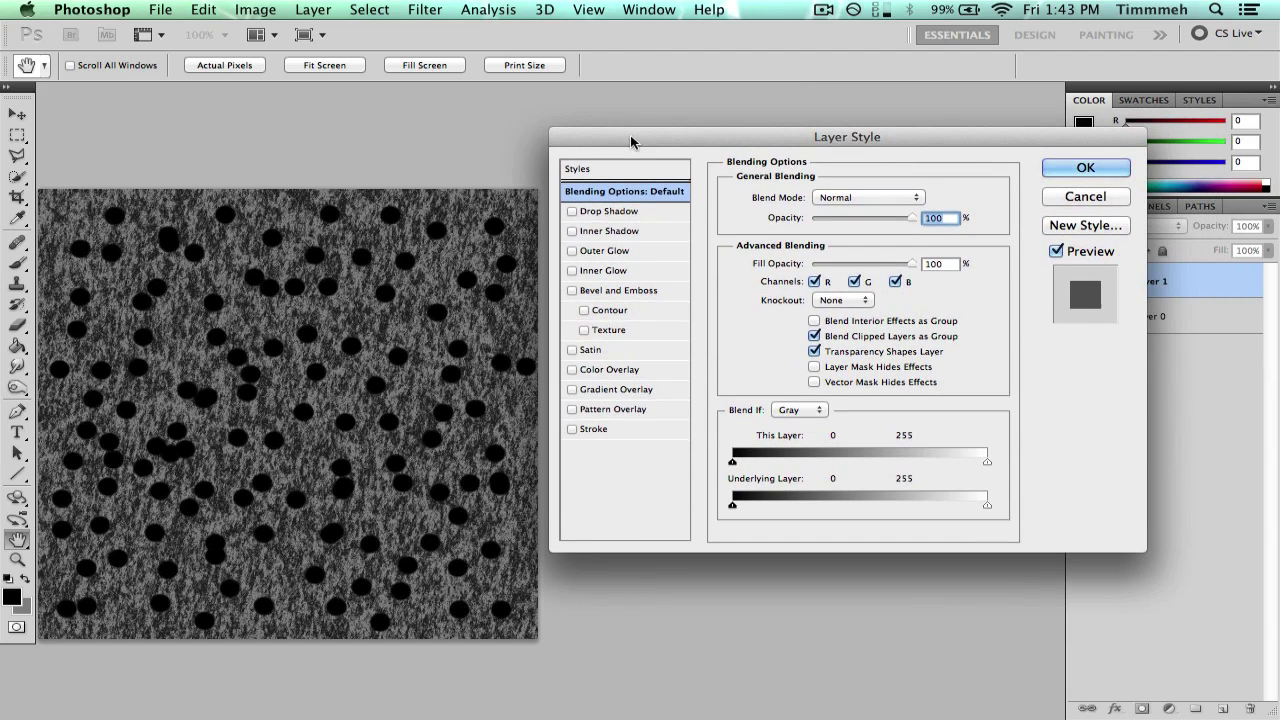
click(612, 211)
scroll(395, 245, left, 2)
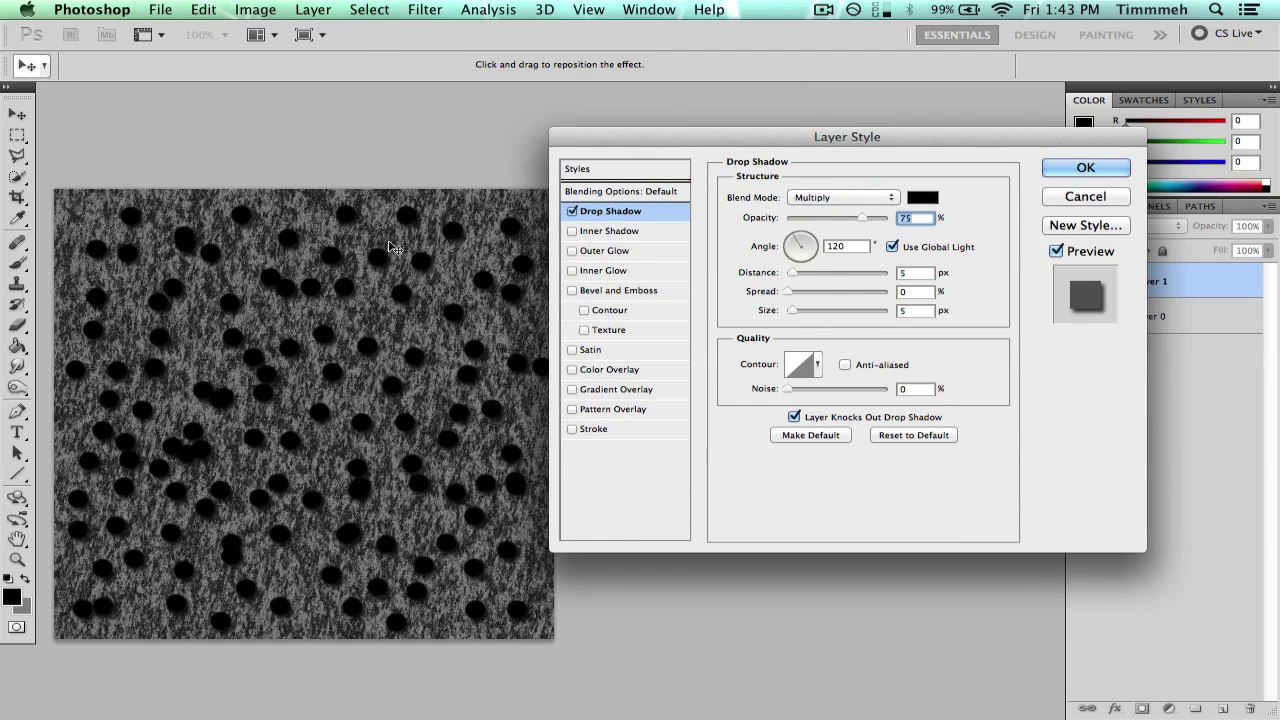
scroll(397, 250, left, 2)
drag(798, 252, 832, 260)
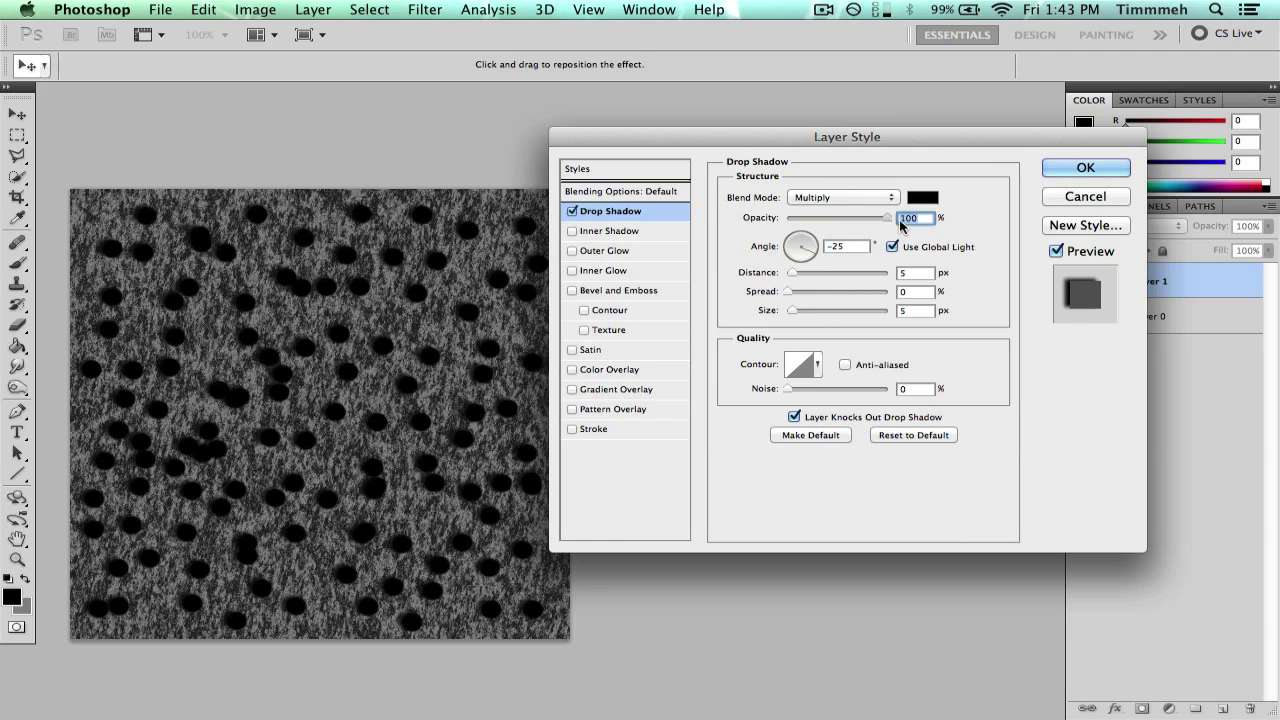
drag(862, 217, 858, 217)
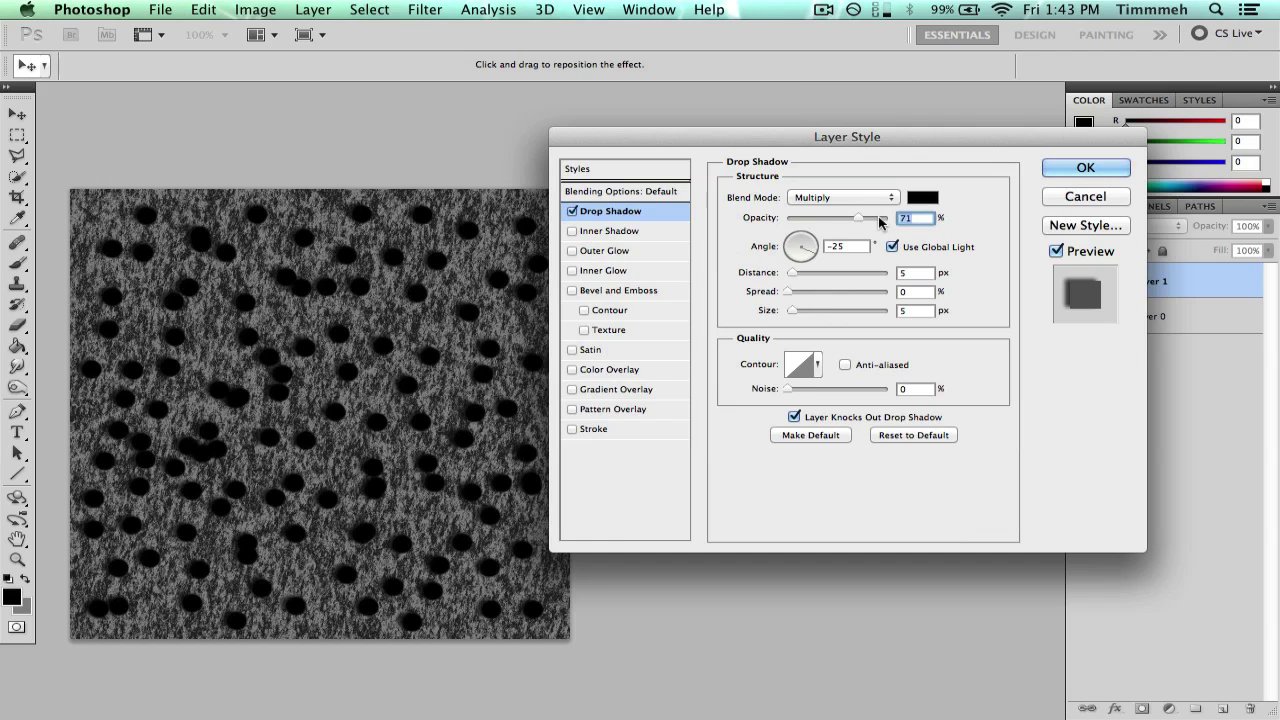
text(75)
Step: Enable Bevel and Emboss with its light set to -45° angle and 21° altitude
click(608, 292)
drag(721, 136, 797, 135)
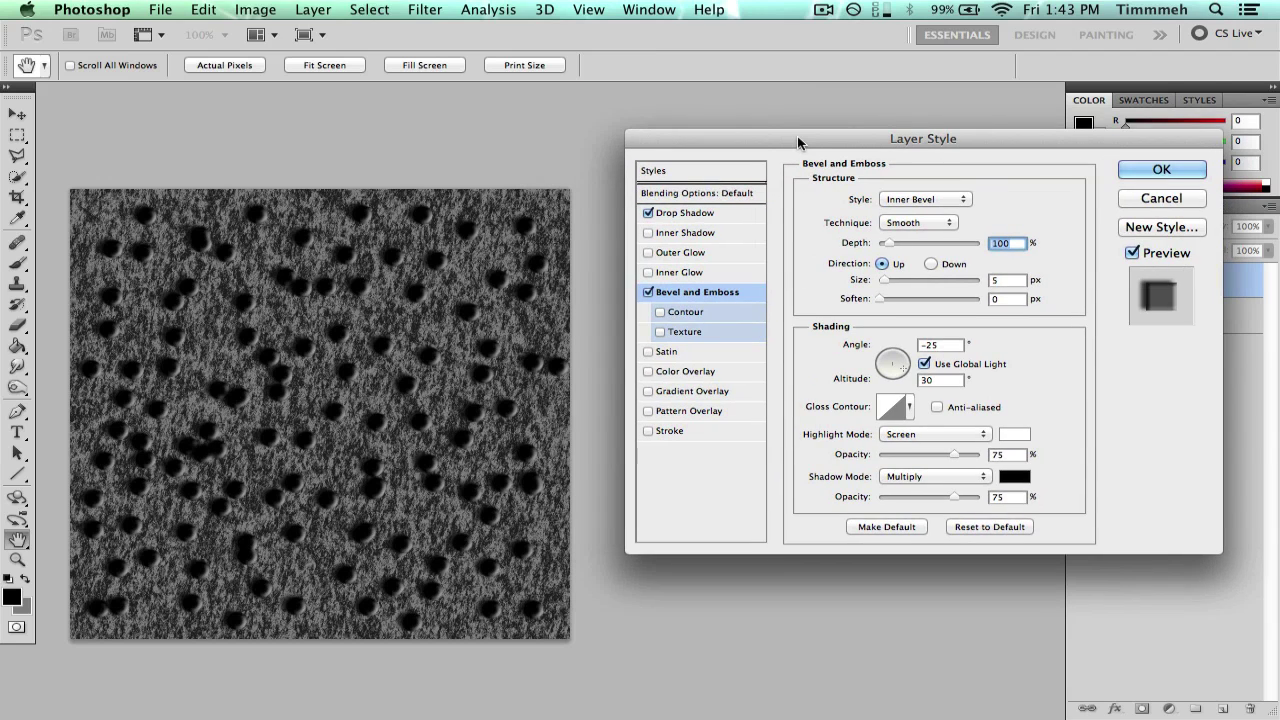
mouse_move(894, 362)
mouse_down()
mouse_move(886, 372)
mouse_move(888, 360)
mouse_move(905, 366)
mouse_up()
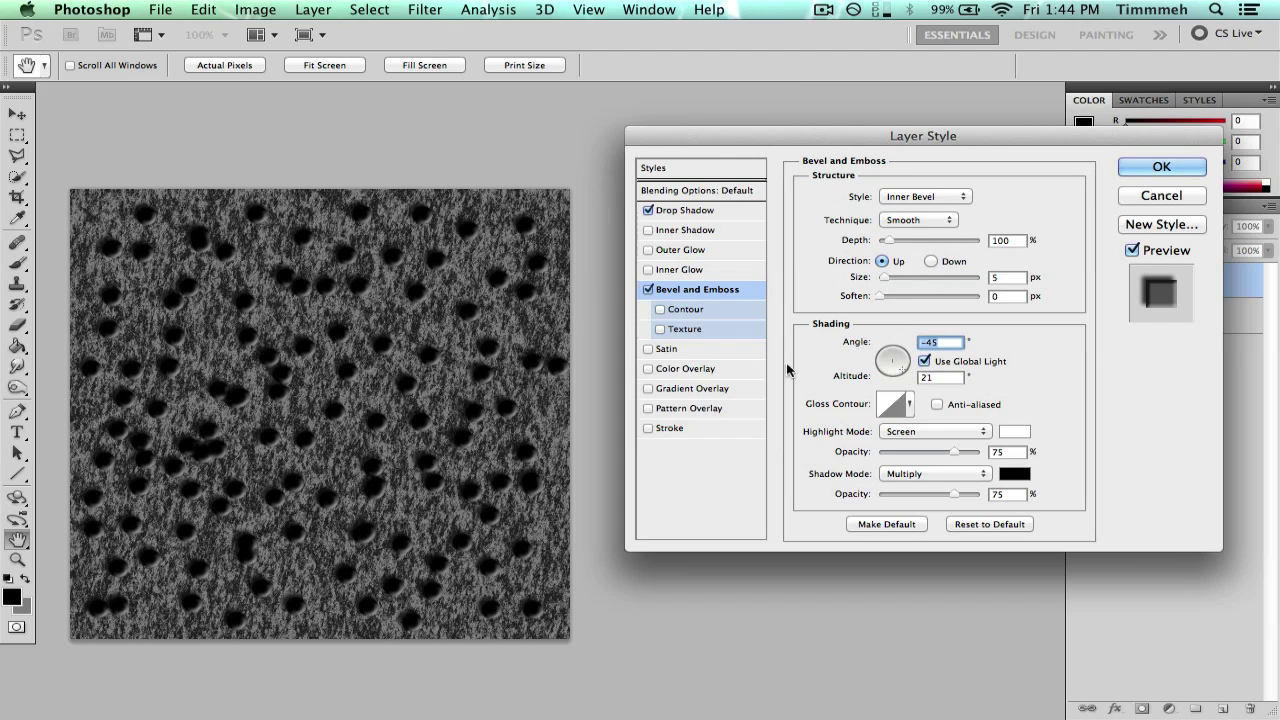
Step: Add a #282828 dark grey Color Overlay and apply the shadow, bevel and overlay styles
click(692, 369)
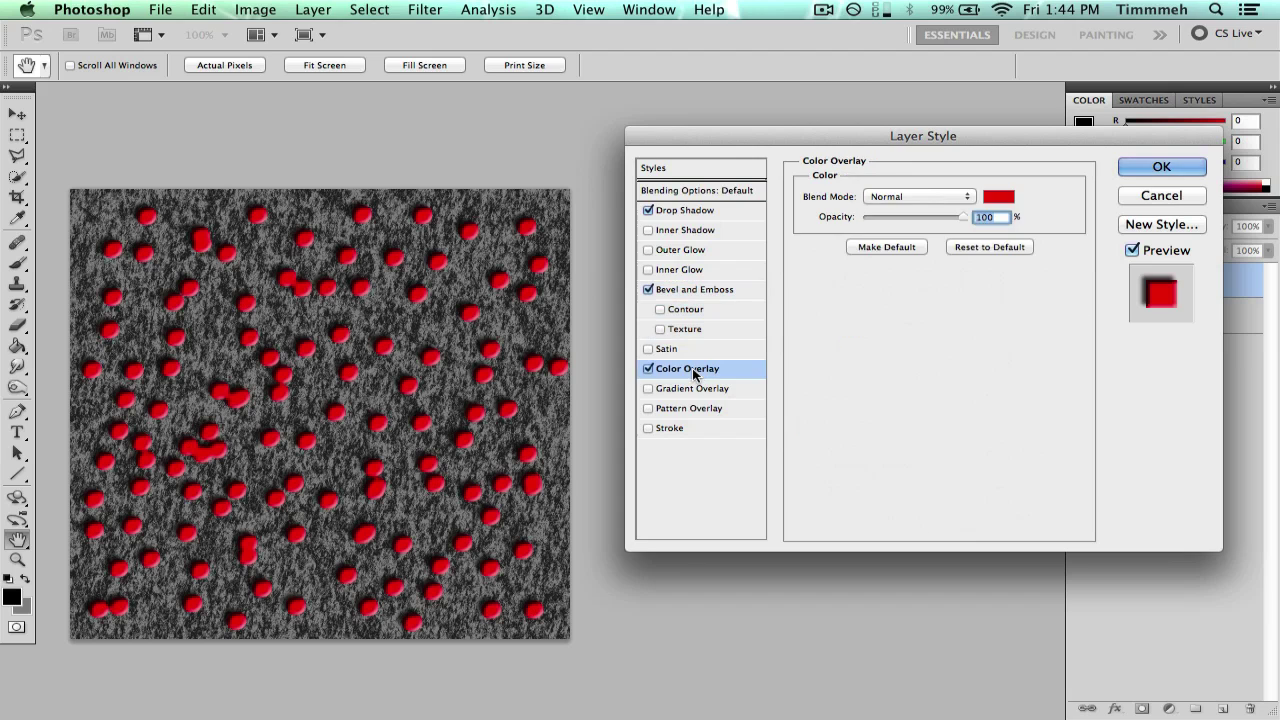
click(1000, 197)
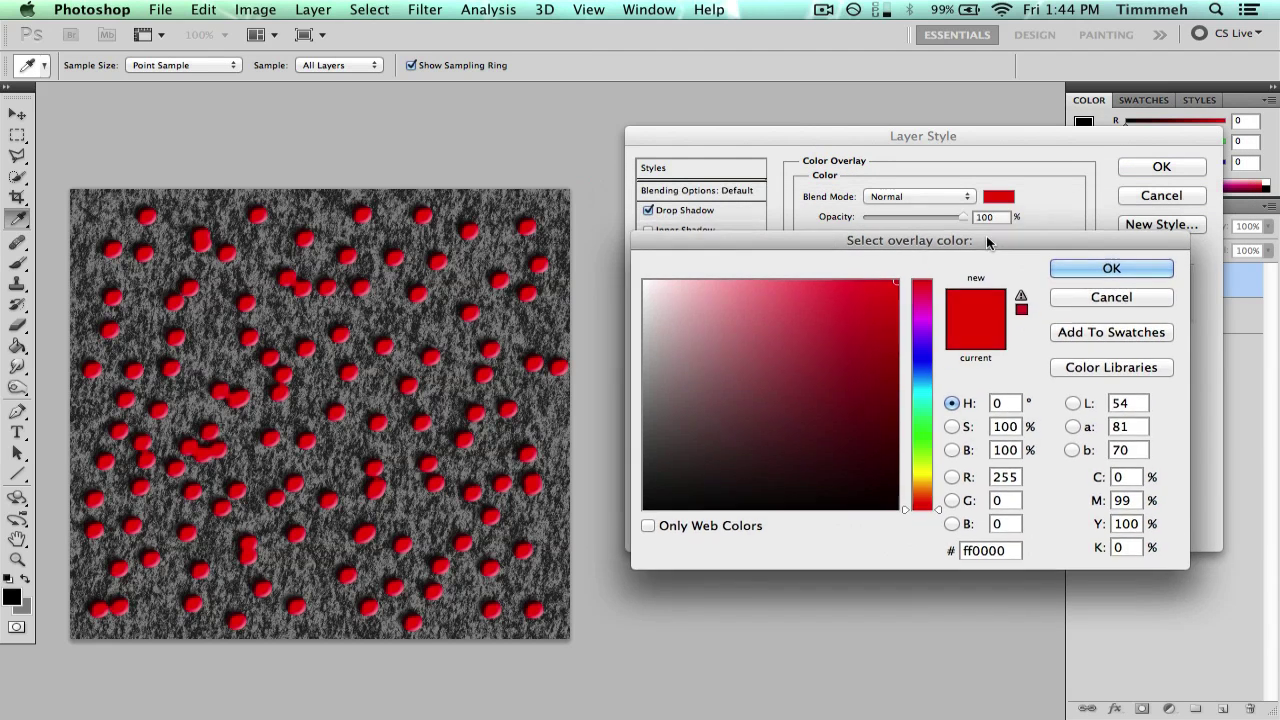
mouse_move(665, 425)
mouse_down()
mouse_move(643, 429)
mouse_move(658, 430)
mouse_move(659, 480)
mouse_move(646, 430)
mouse_up()
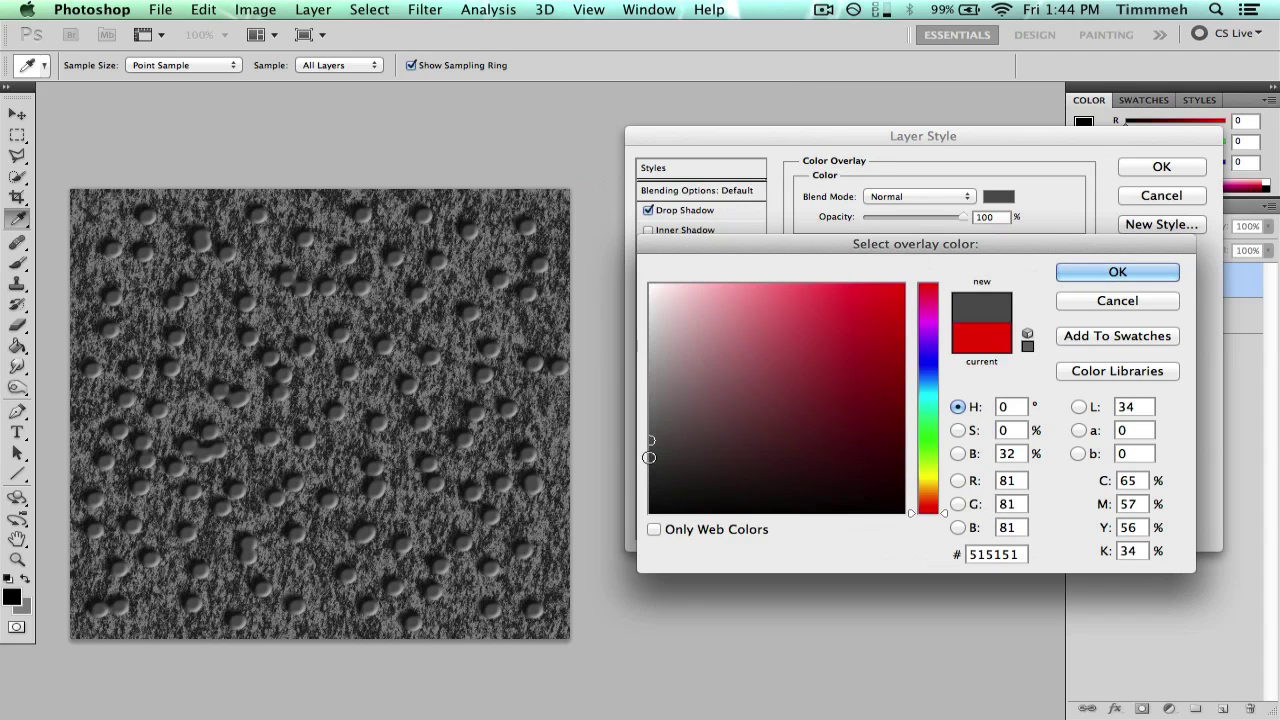
mouse_move(649, 457)
mouse_down()
mouse_move(648, 488)
mouse_move(649, 477)
mouse_up()
click(649, 481)
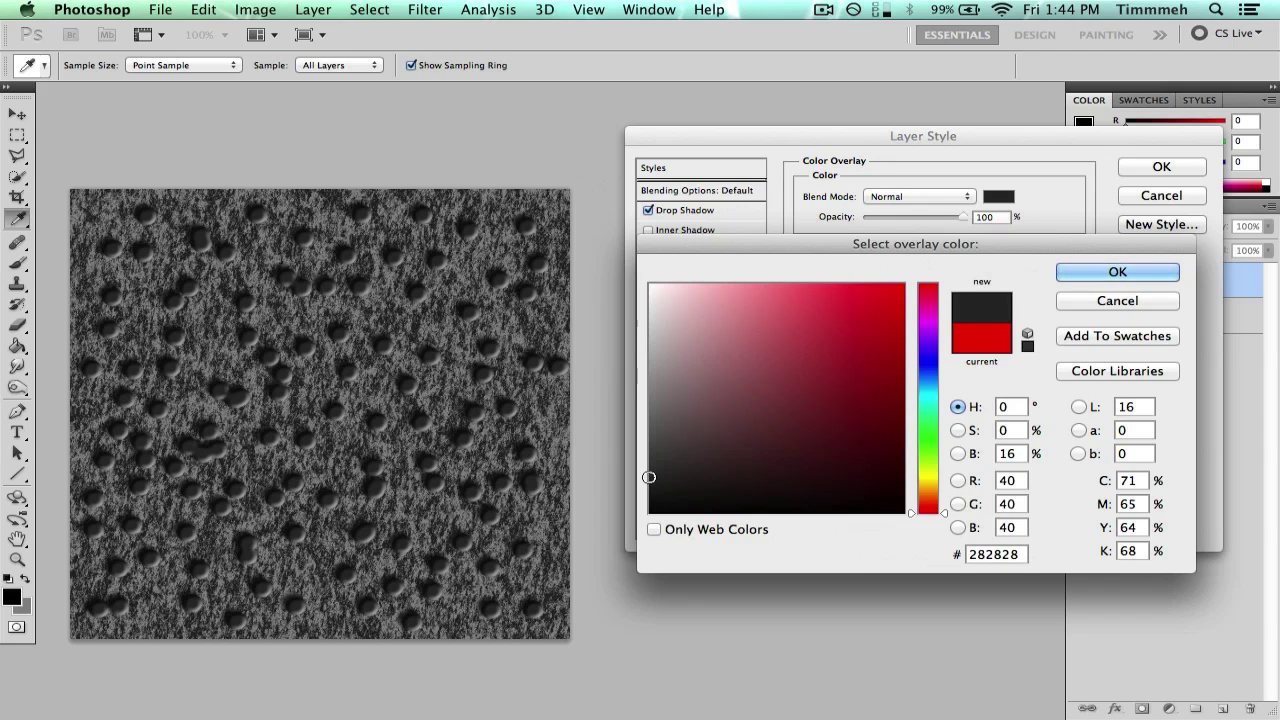
click(1076, 278)
click(1146, 168)
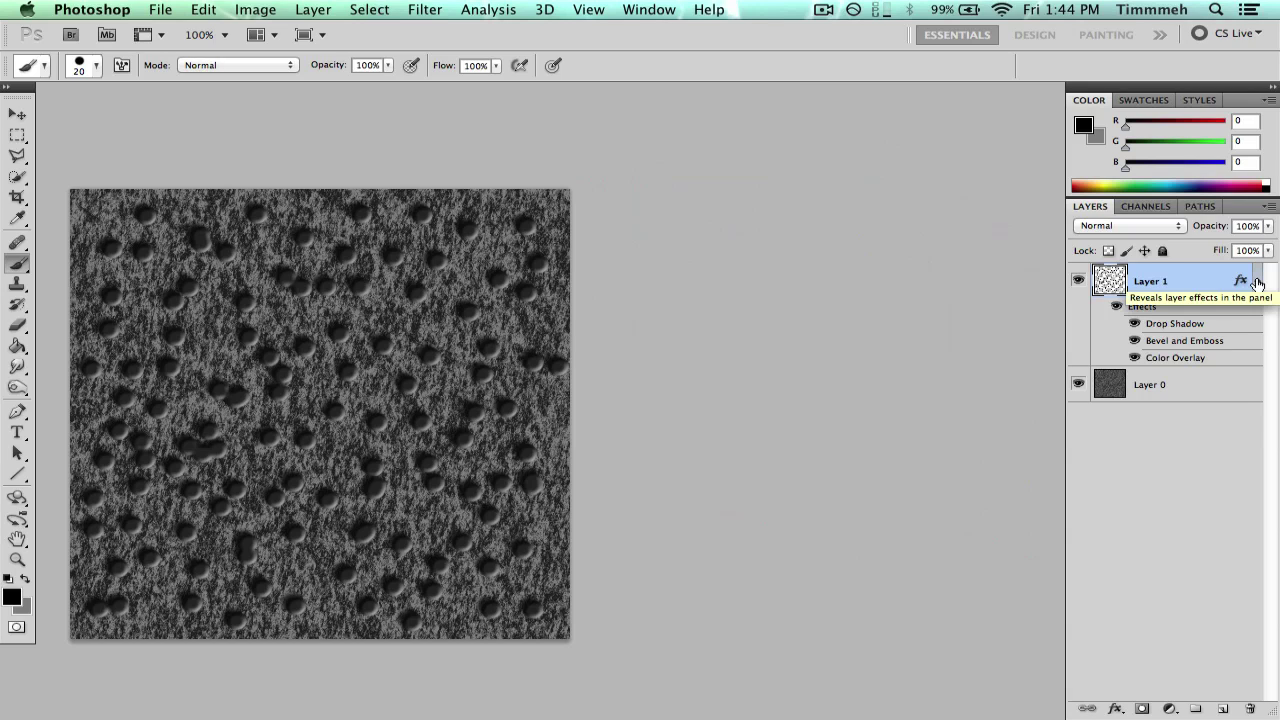
Step: Duplicate Layer 0 with its default name and drag Layer 0 copy above Layer 1
click(1260, 284)
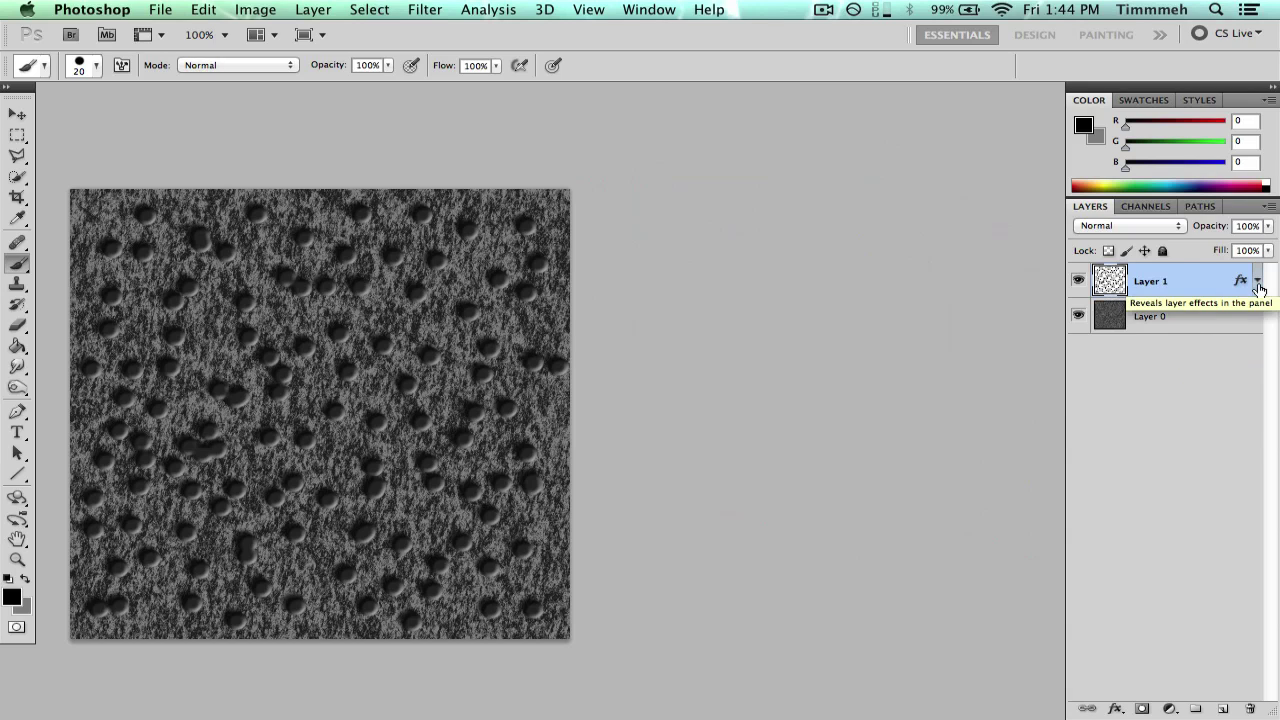
click(1161, 318)
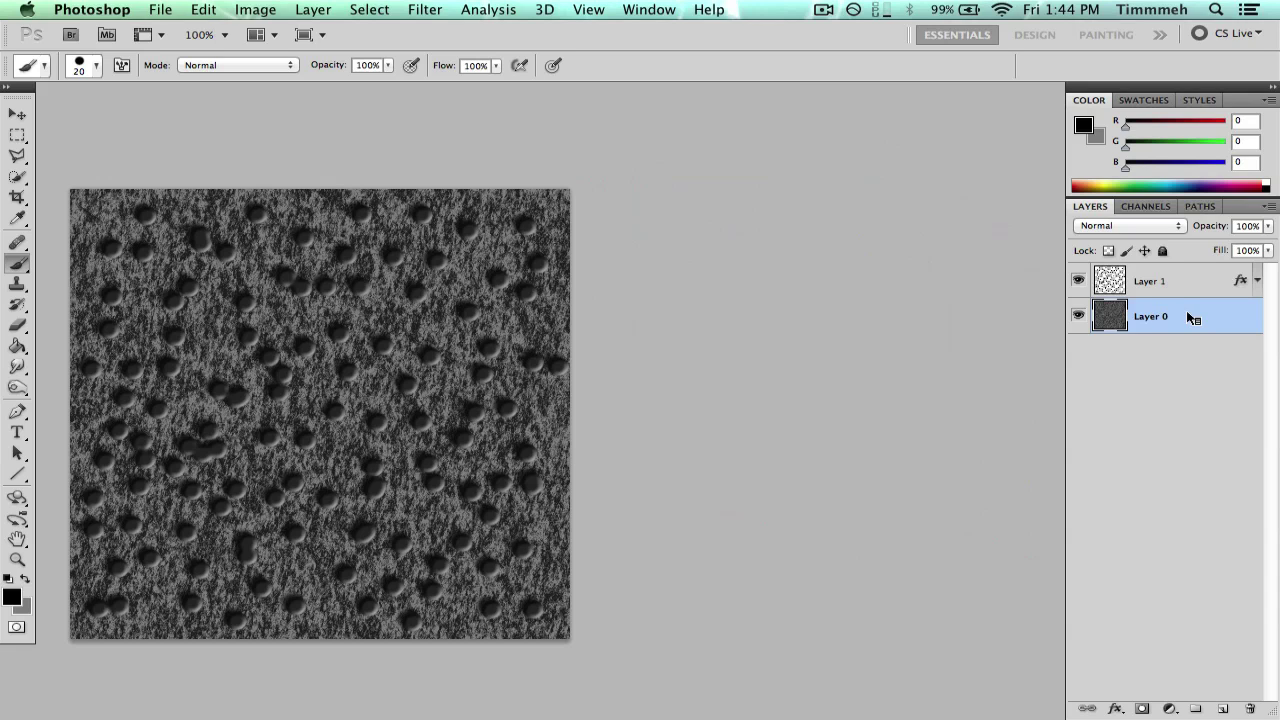
right_click(1190, 318)
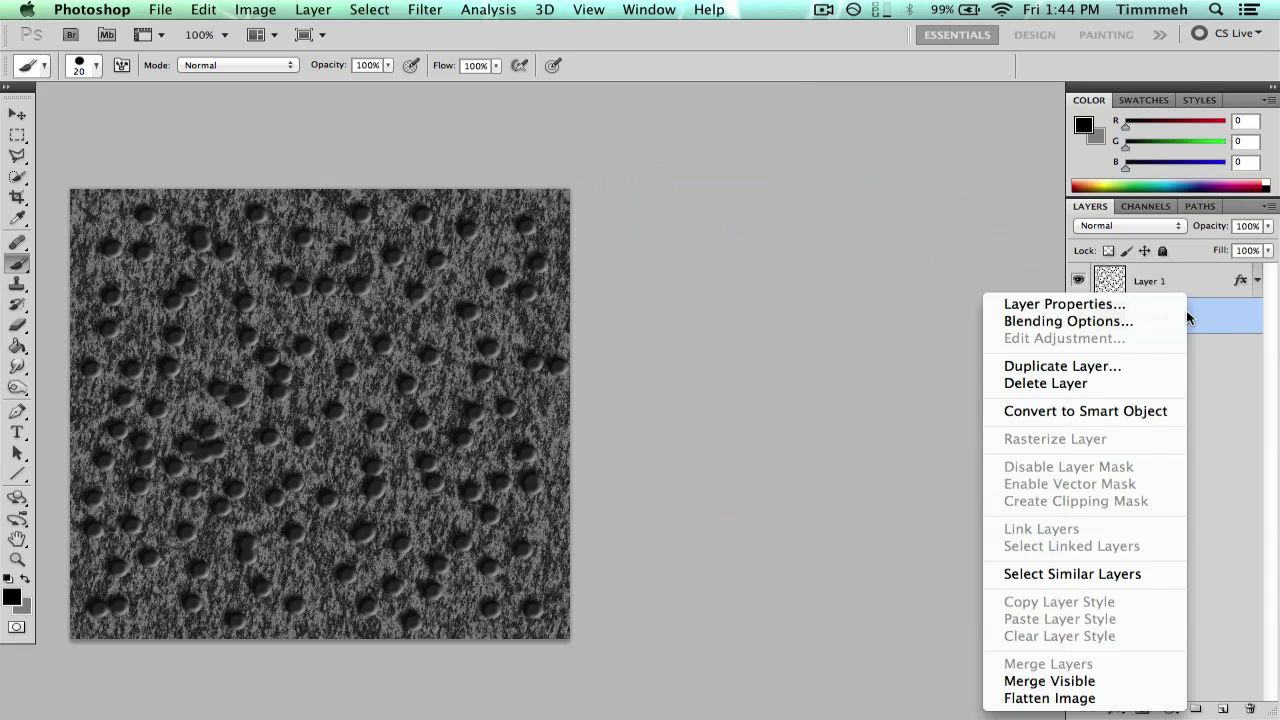
click(1106, 367)
key(Return)
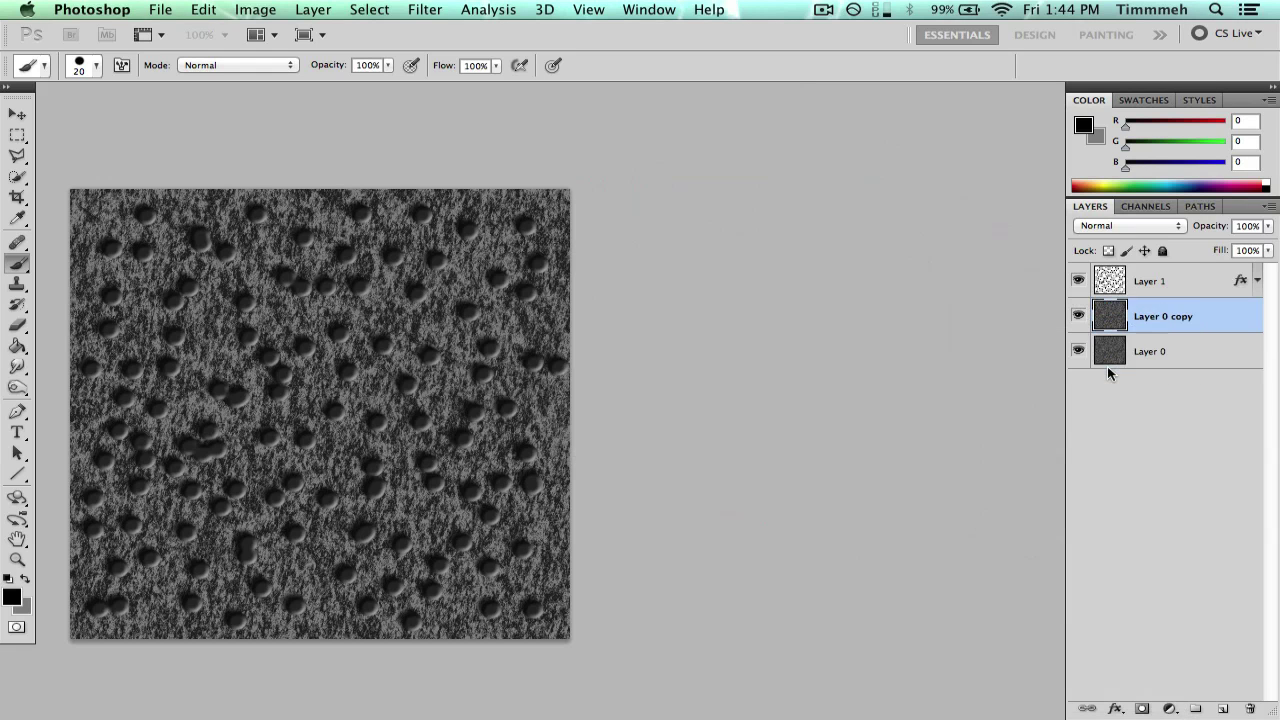
drag(1208, 325, 1185, 285)
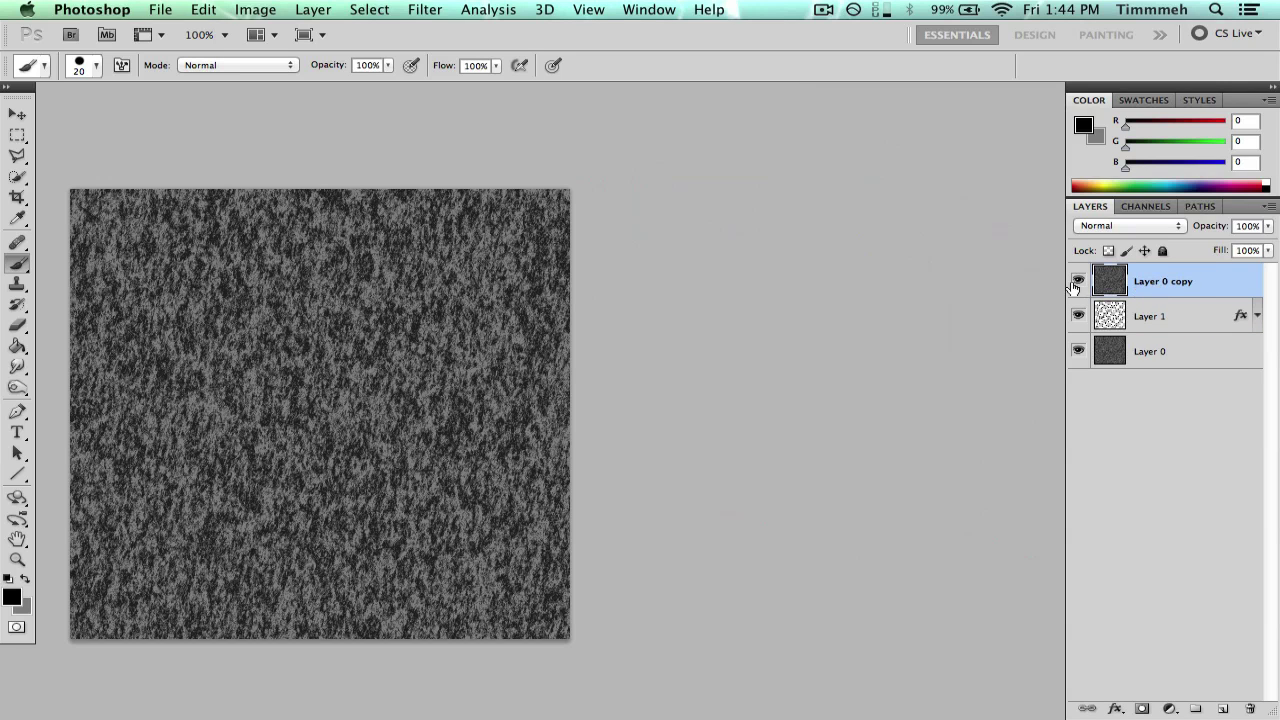
scroll(886, 297, left, 5)
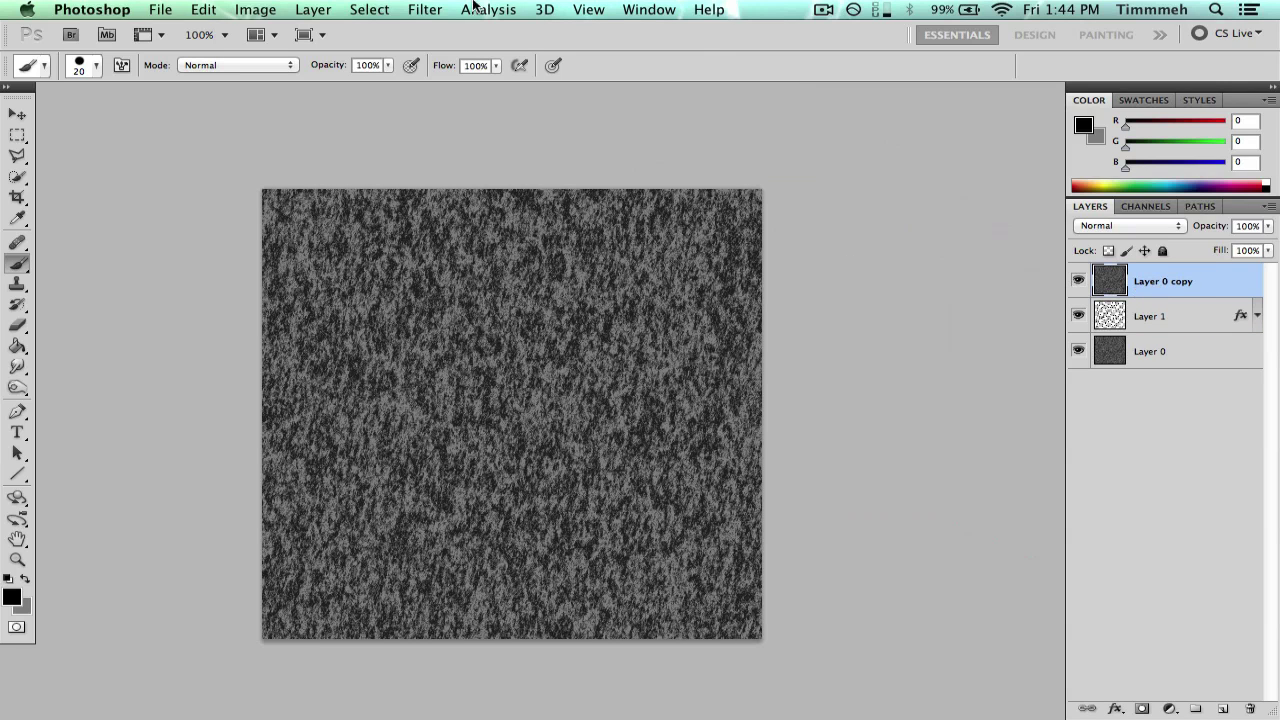
Step: Apply Craquelure to Layer 0 copy with Crack Spacing 27, Depth 6 and Brightness 8
click(474, 5)
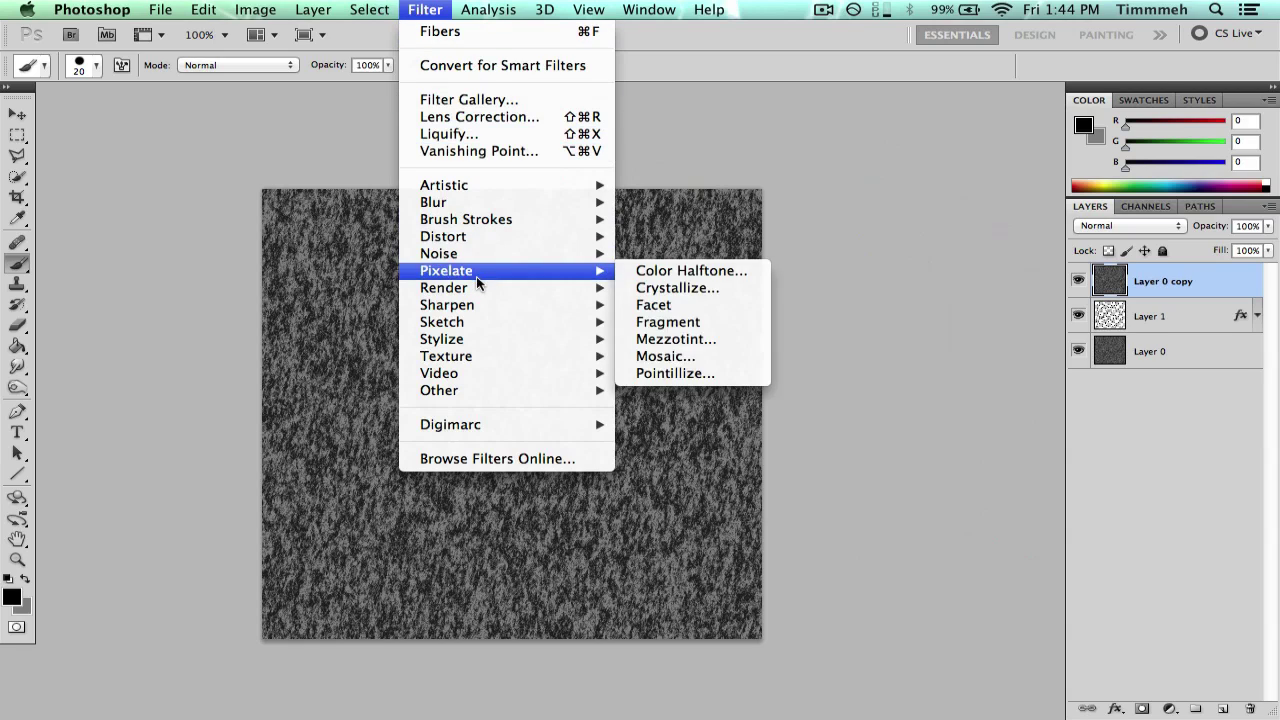
mouse_move(472, 356)
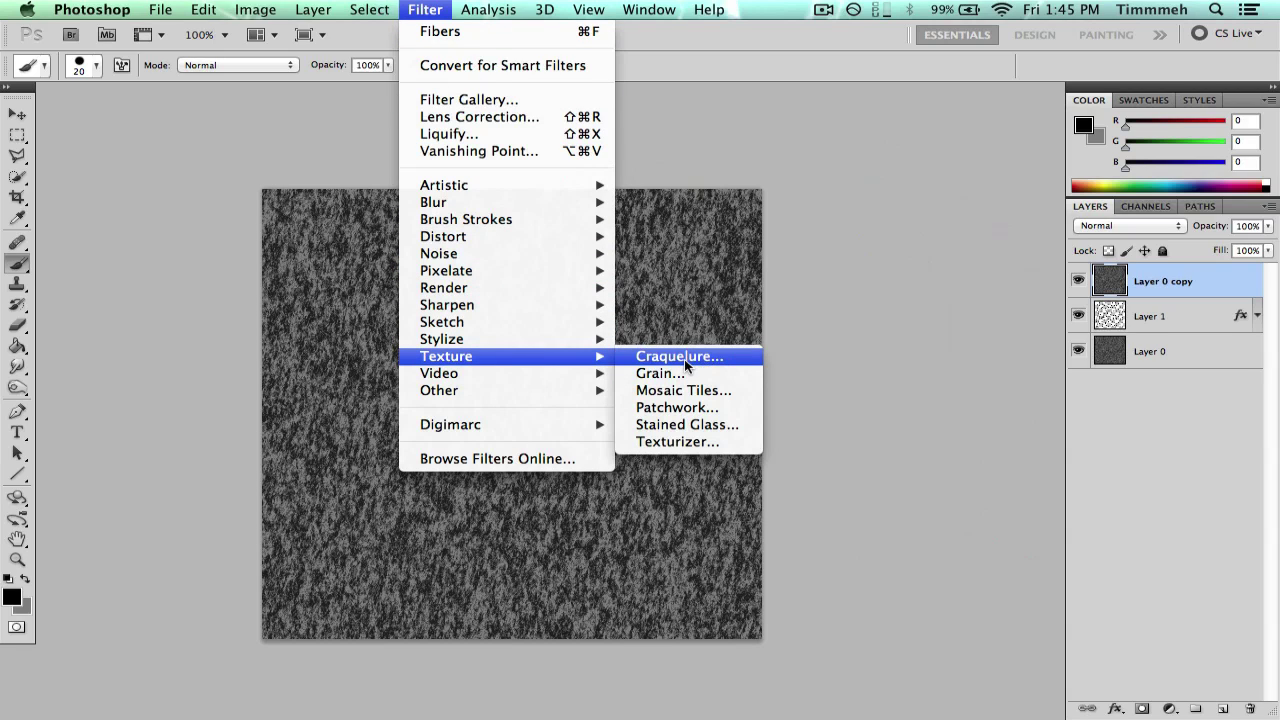
click(718, 360)
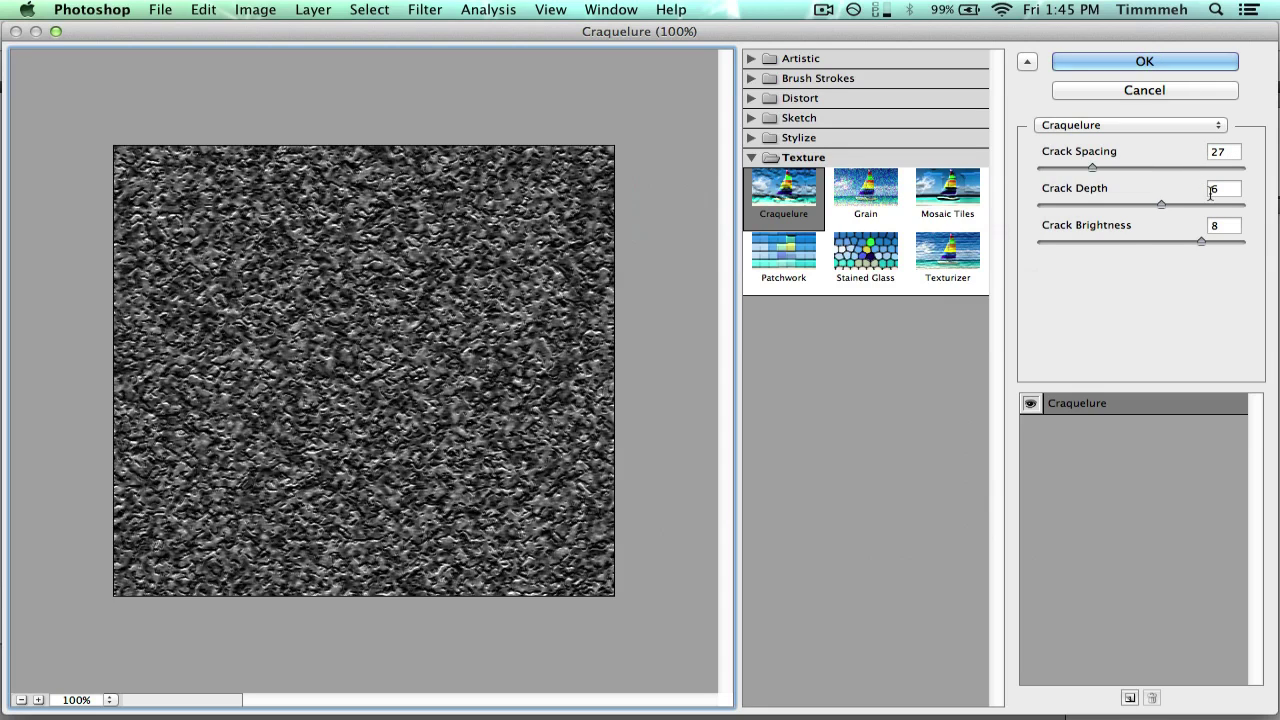
click(1092, 70)
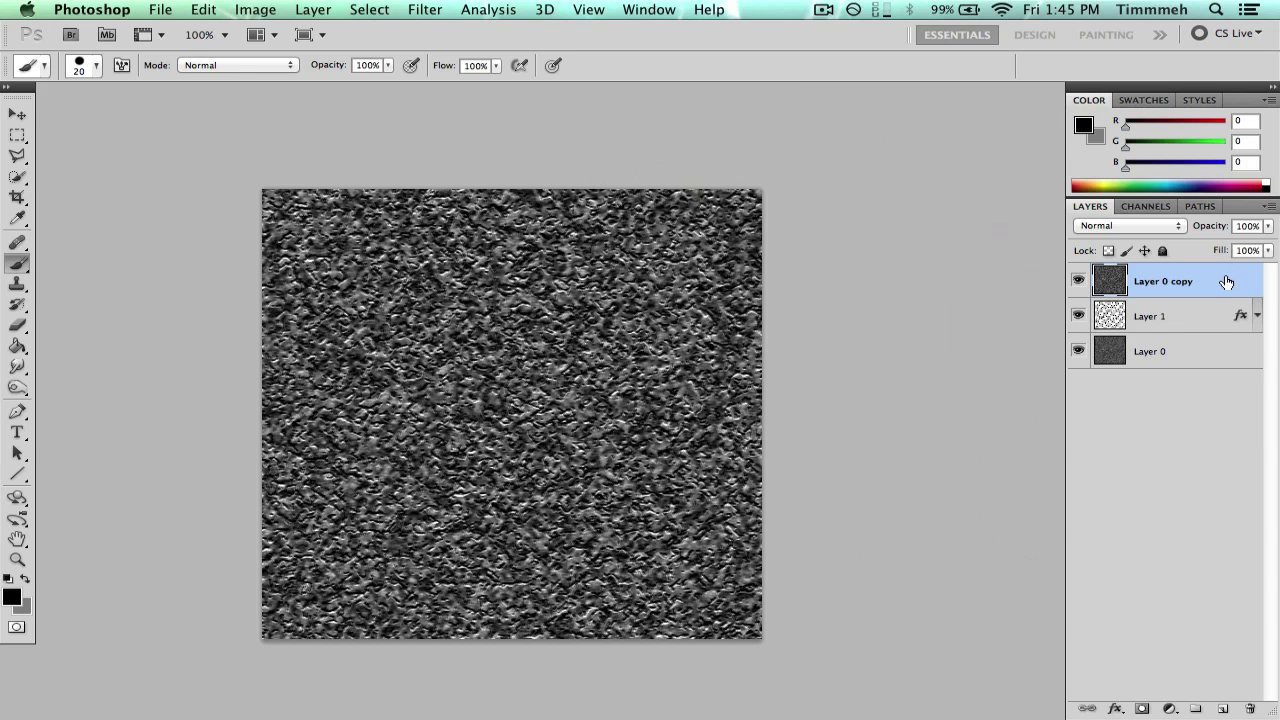
Step: Set Layer 0 copy's opacity to 50%
click(1247, 224)
text(50)
key(Return)
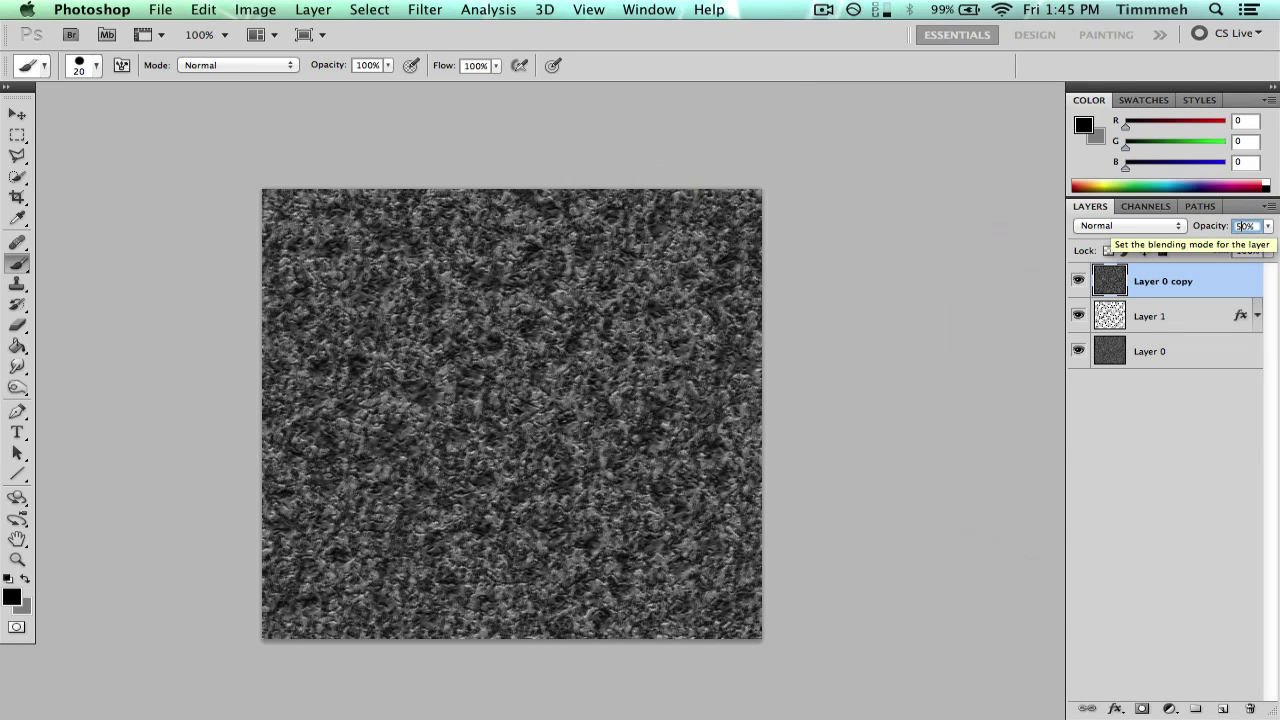
Step: Toggle Layer 1's visibility repeatedly to compare the textures, then select Layer 1
key(m)
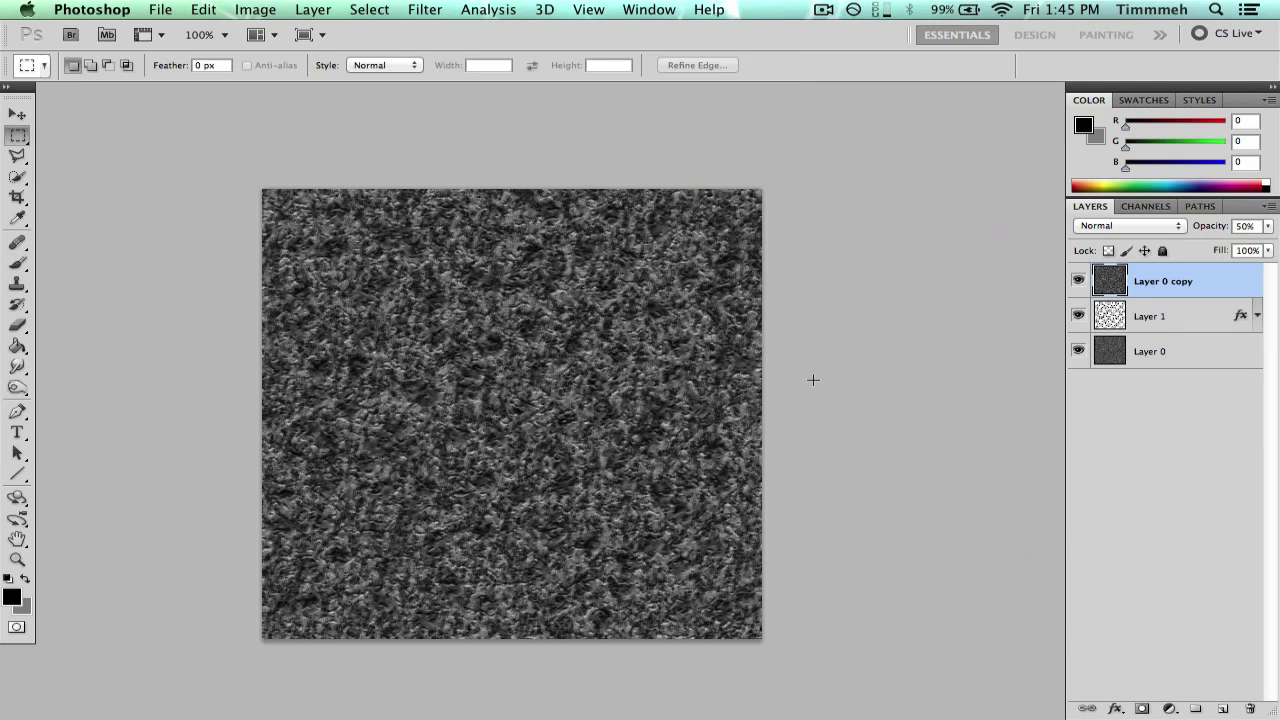
click(1078, 316)
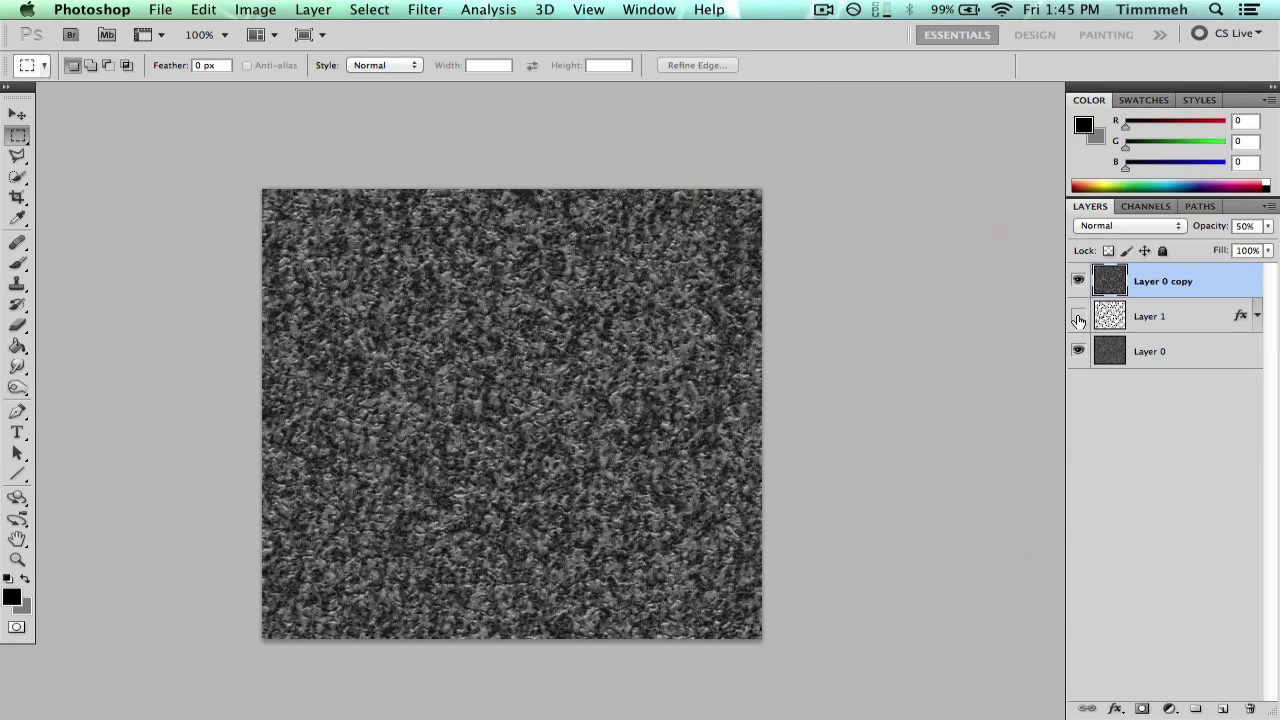
click(1078, 317)
click(1078, 317)
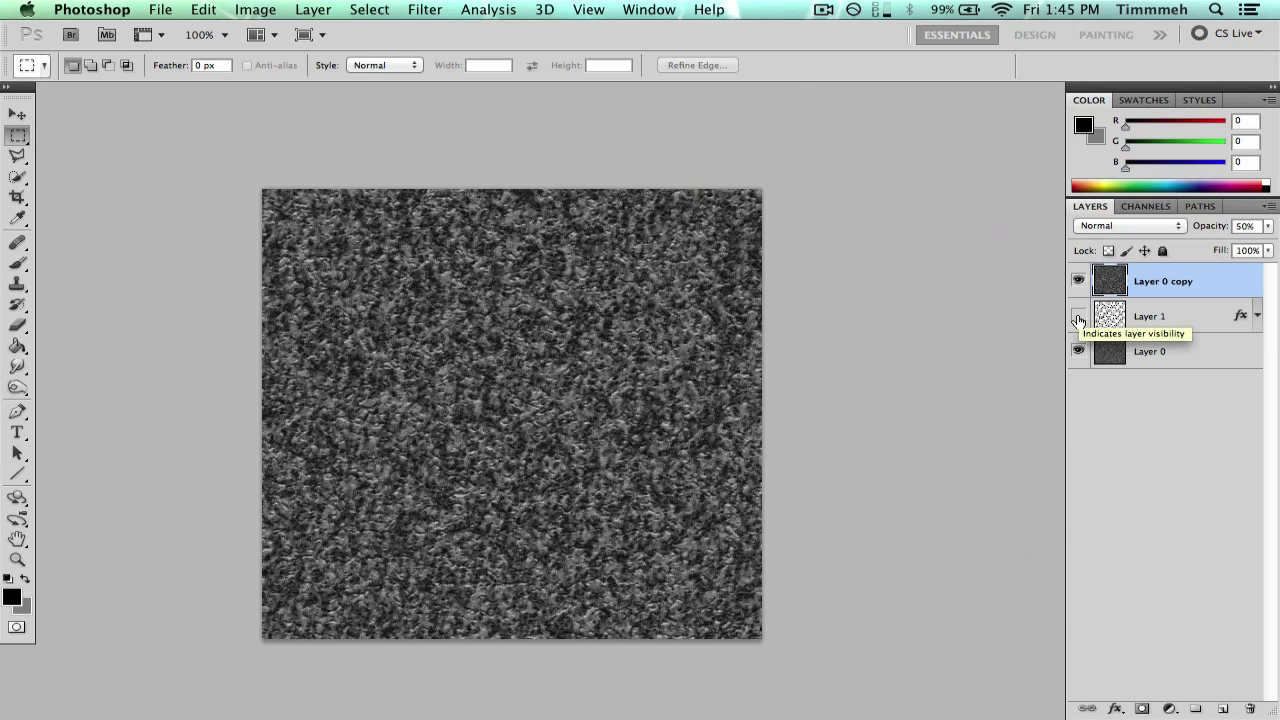
click(1078, 317)
click(1078, 317)
click(1078, 317)
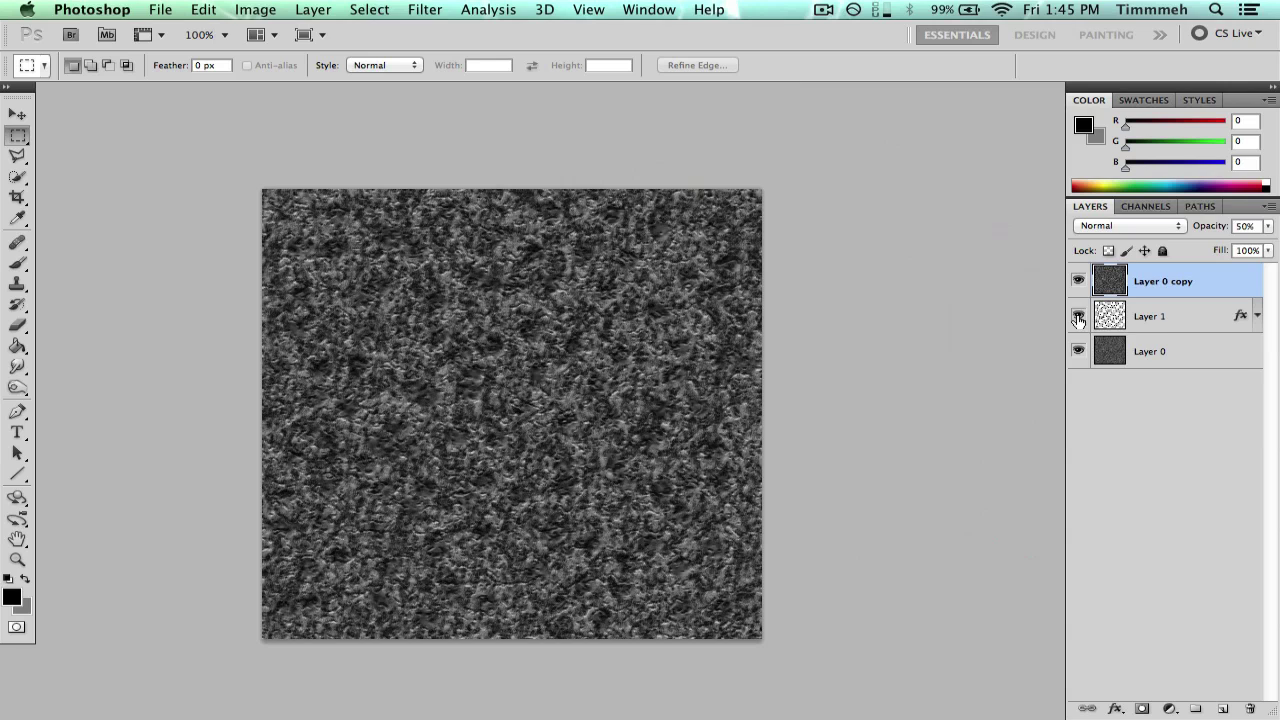
click(1078, 317)
click(1078, 317)
click(1078, 317)
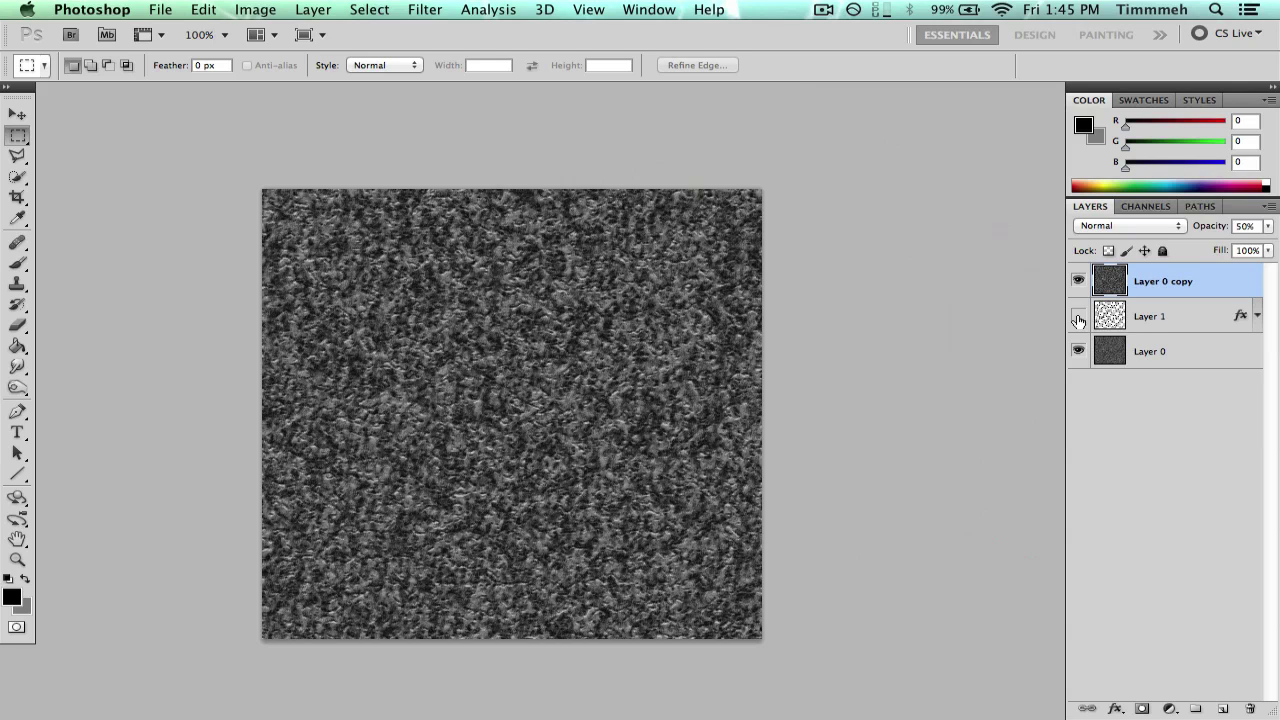
click(1078, 317)
drag(1208, 319, 1180, 322)
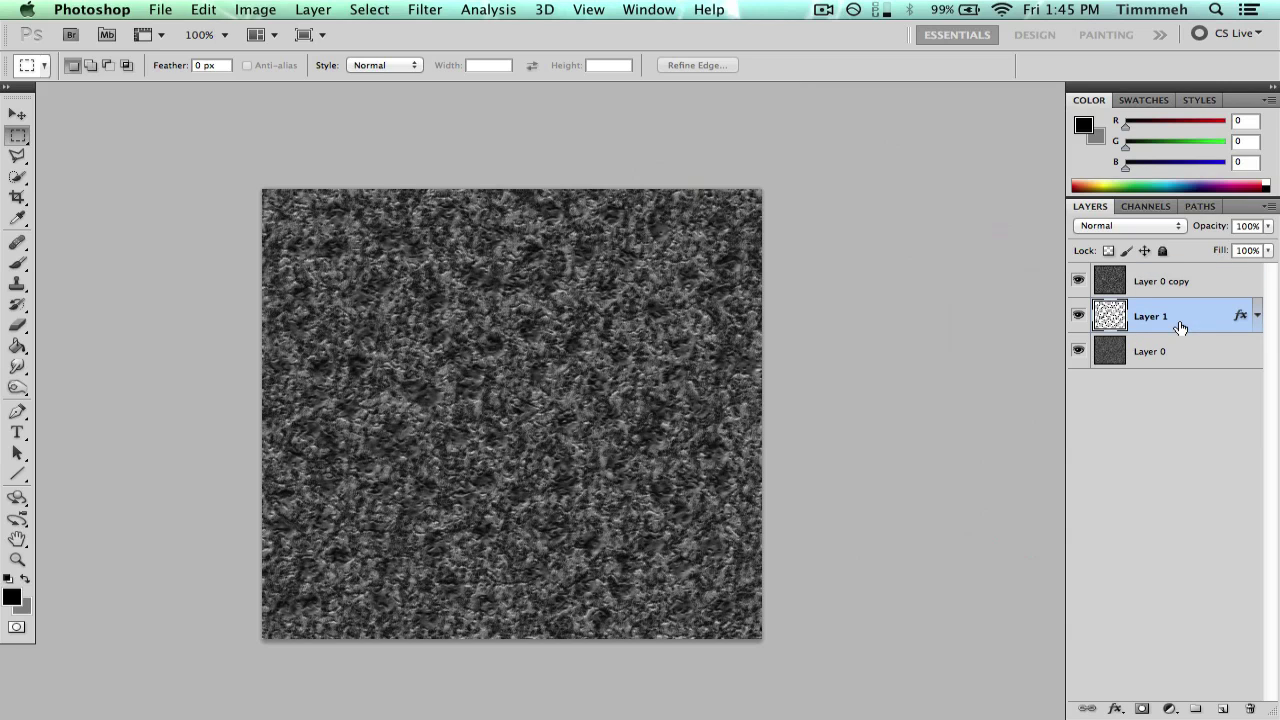
Step: Switch to the Brush and set its size to 15 px, then enlarge it to 39 px
key(b)
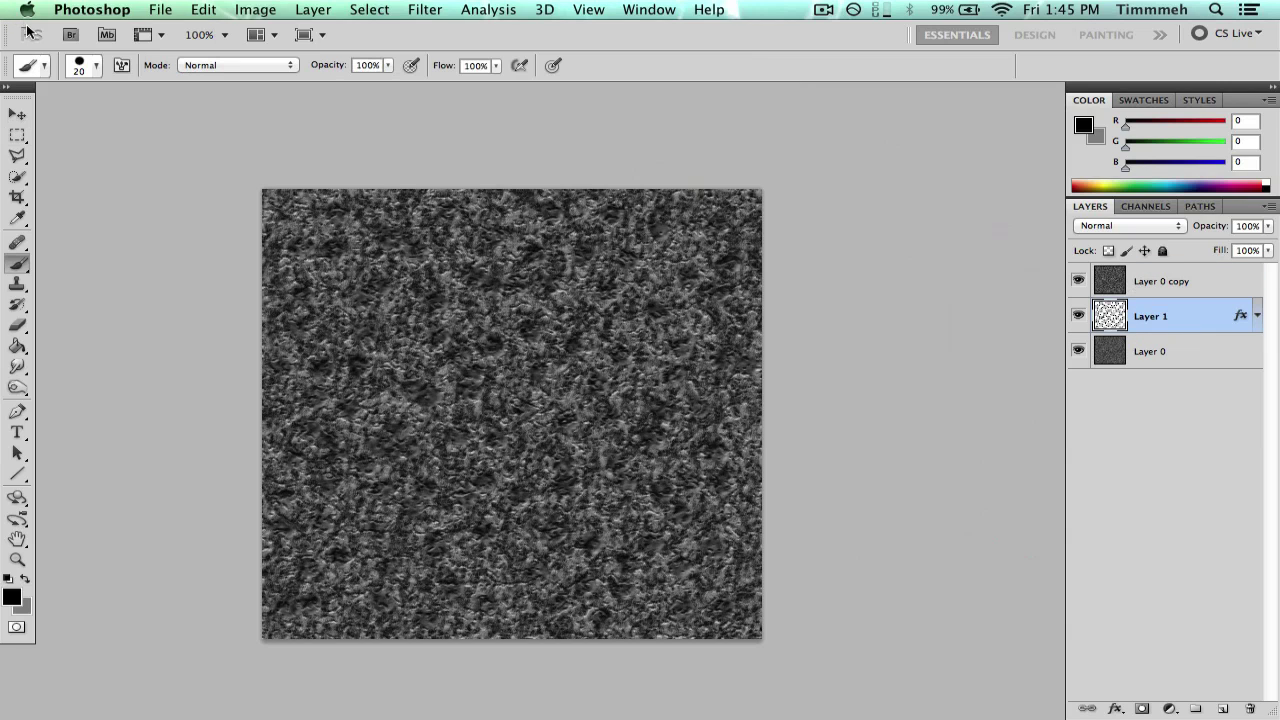
click(78, 70)
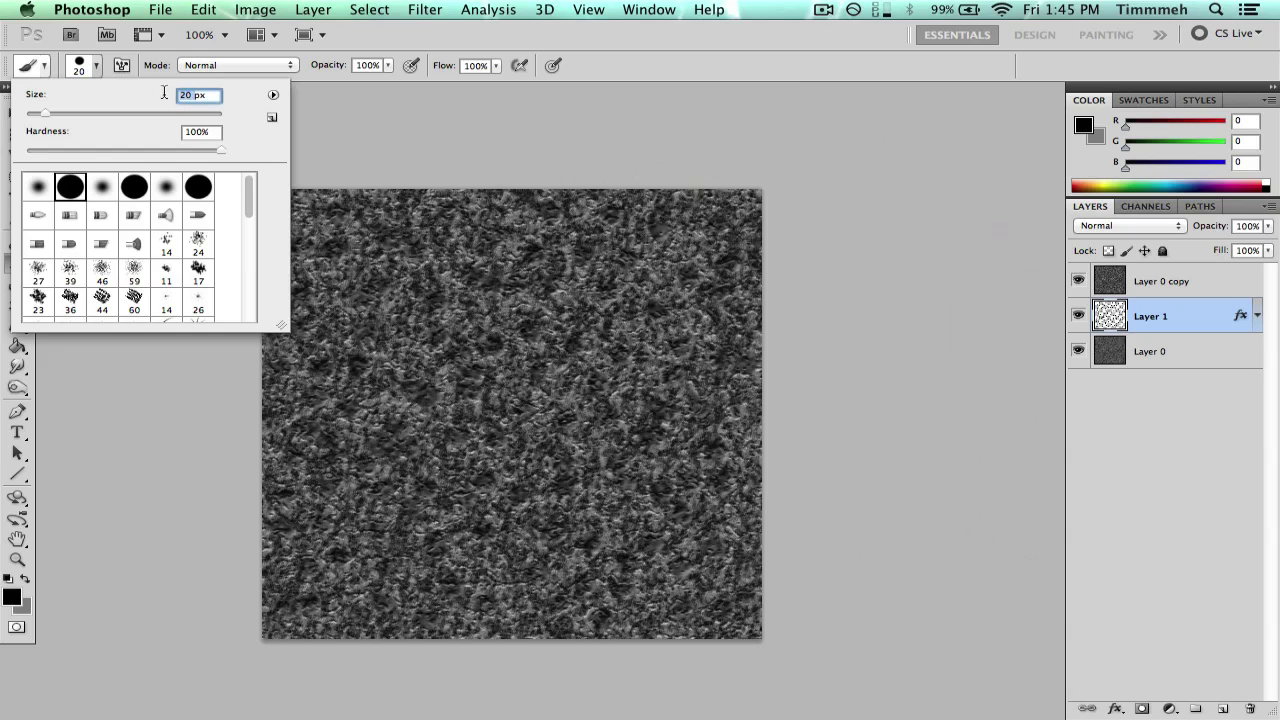
text(15)
key(Return)
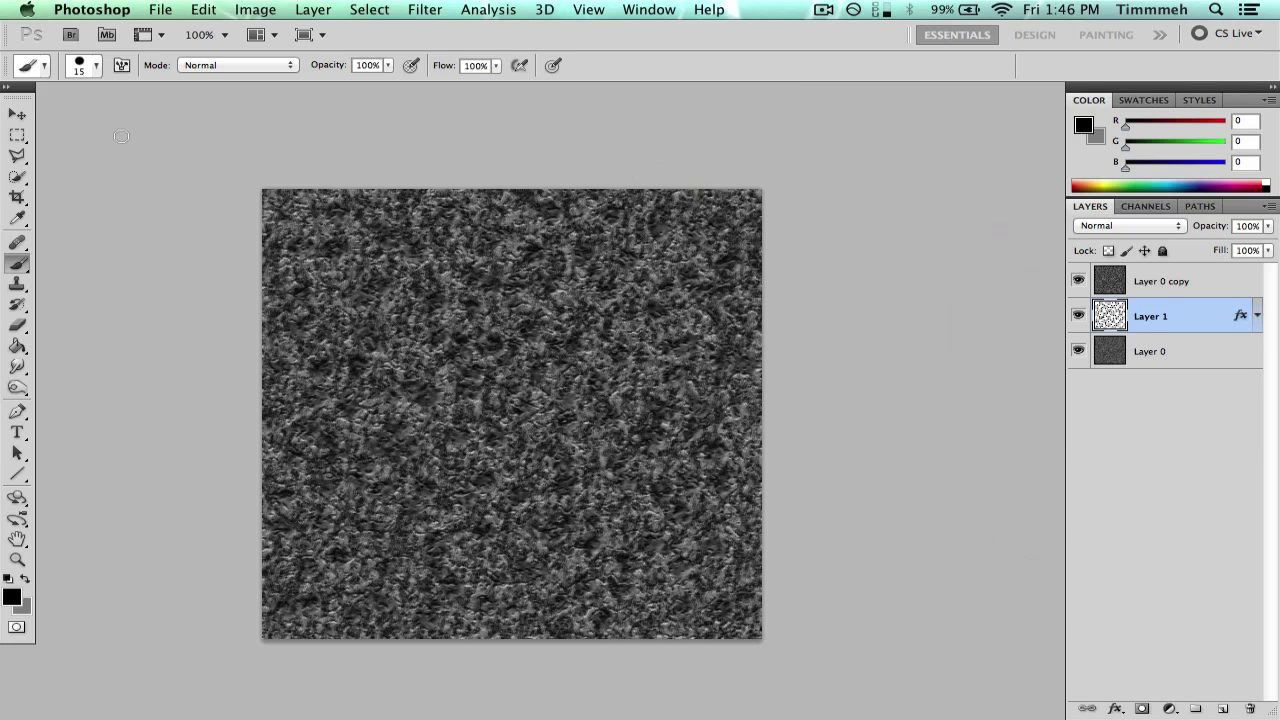
click(90, 68)
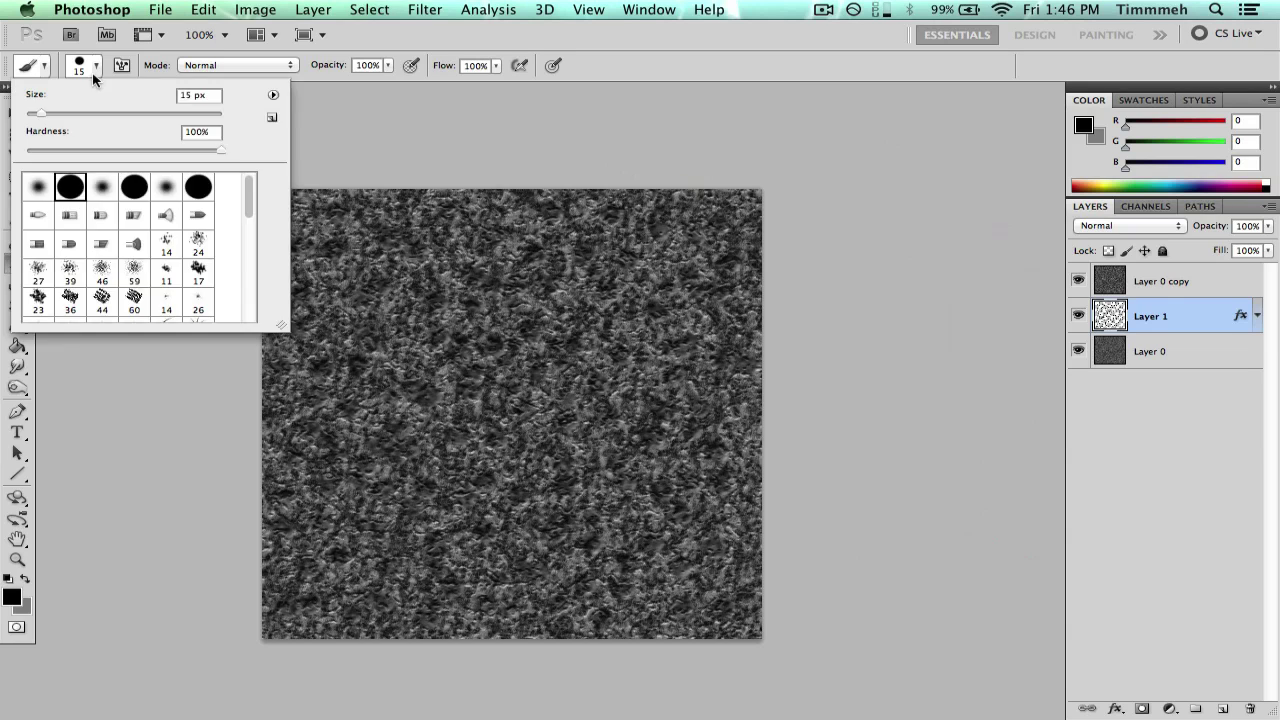
double_click(194, 92)
text(39)
key(Return)
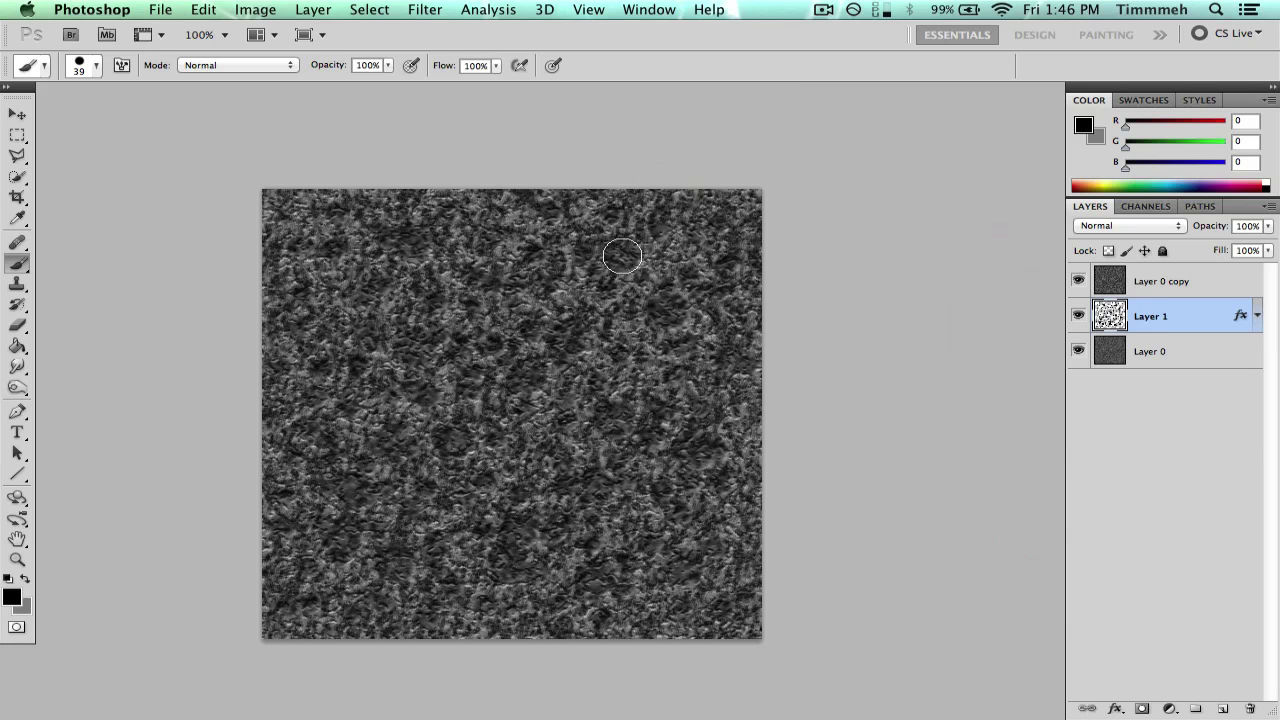
Step: Select Layer 0 copy, Layer 1 and Layer 0 together in the Layers panel
key(m)
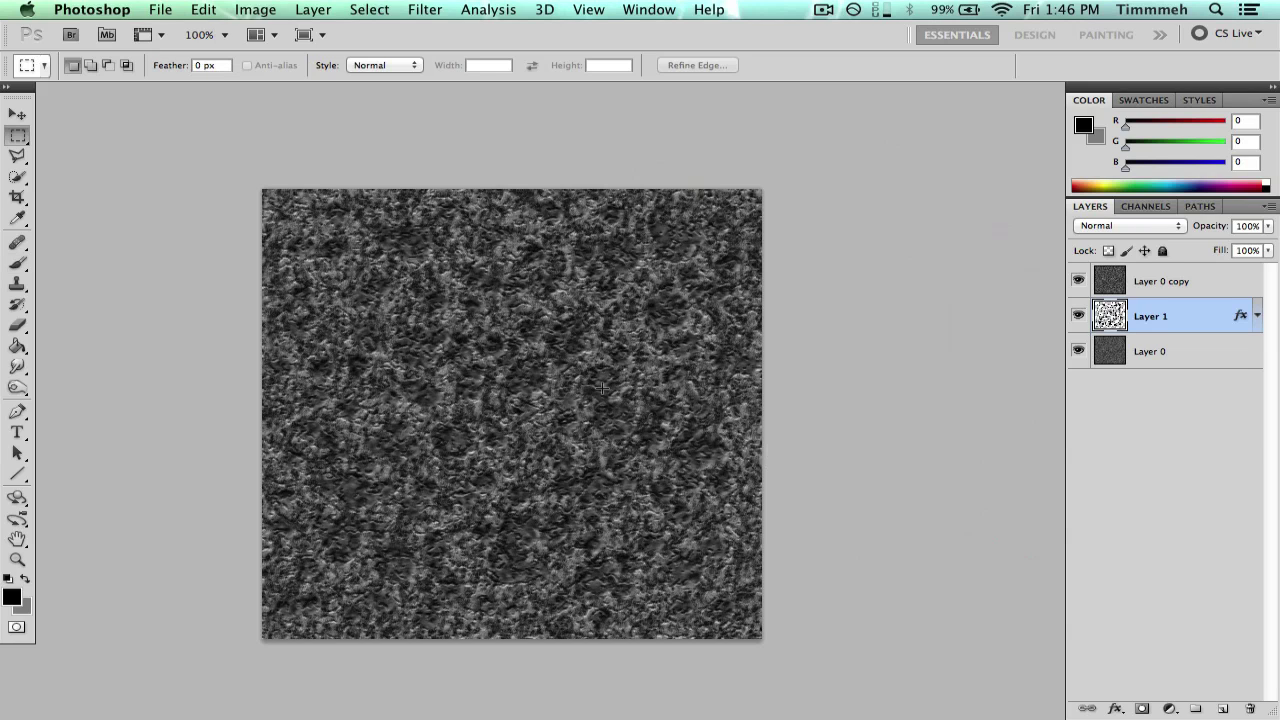
click(1190, 288)
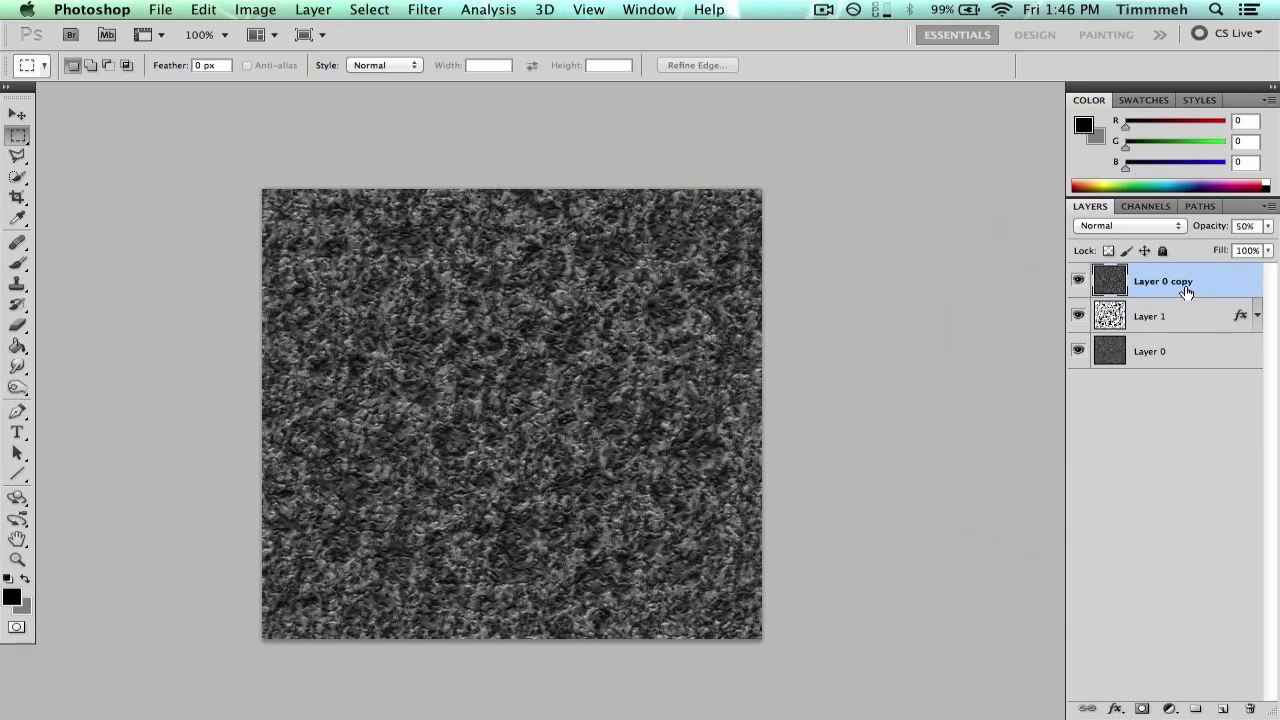
shift+click(1175, 342)
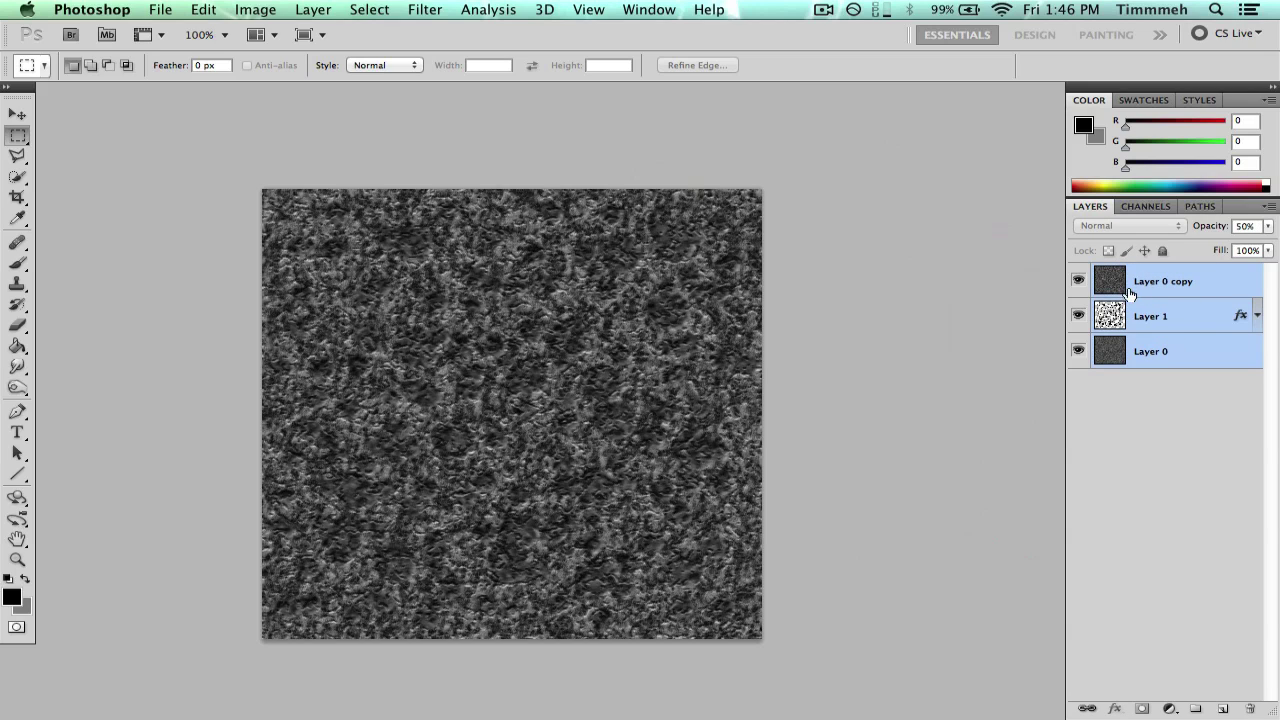
click(1165, 285)
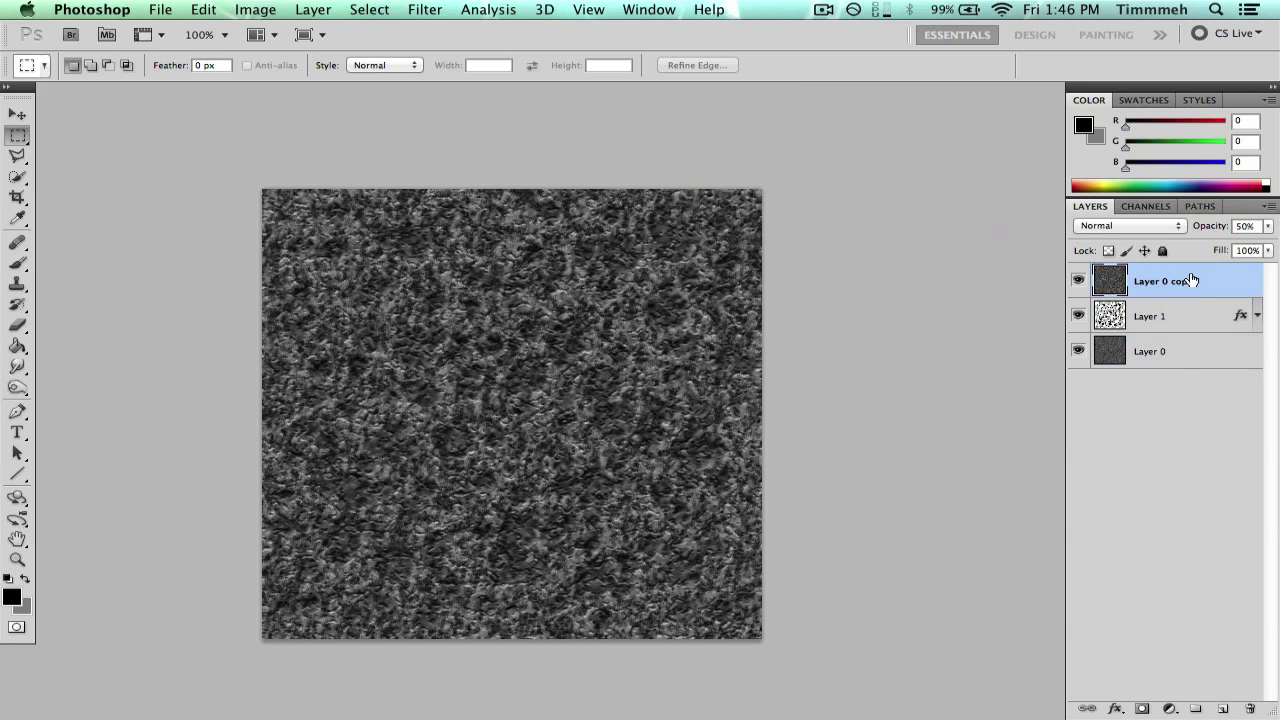
shift+click(1177, 364)
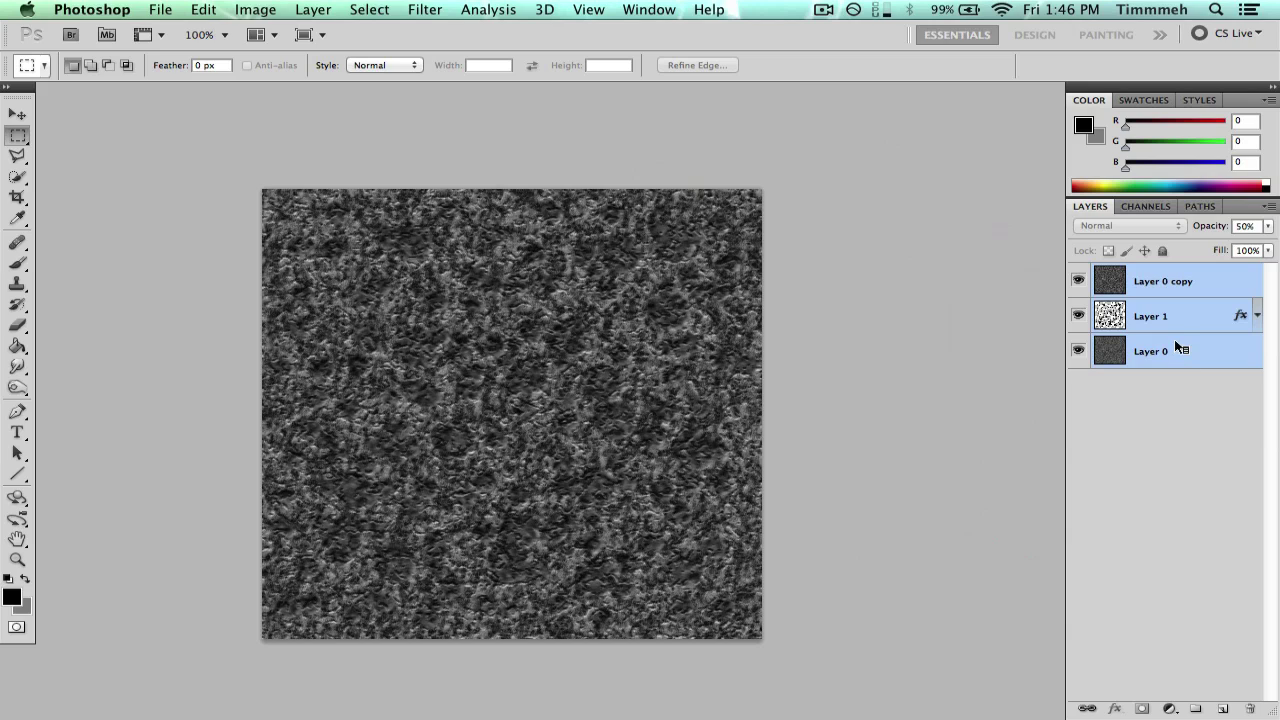
Step: Flatten the image and convert the locked Background into an editable Layer 0
right_click(1174, 342)
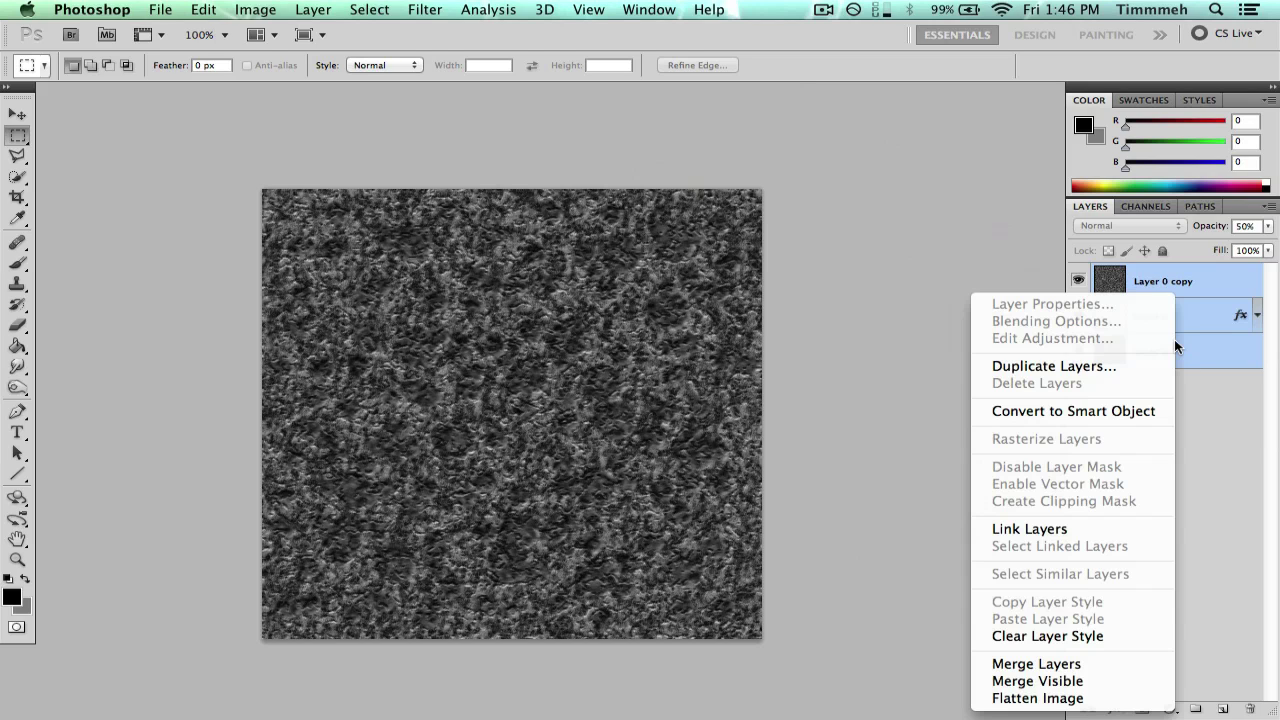
click(1073, 698)
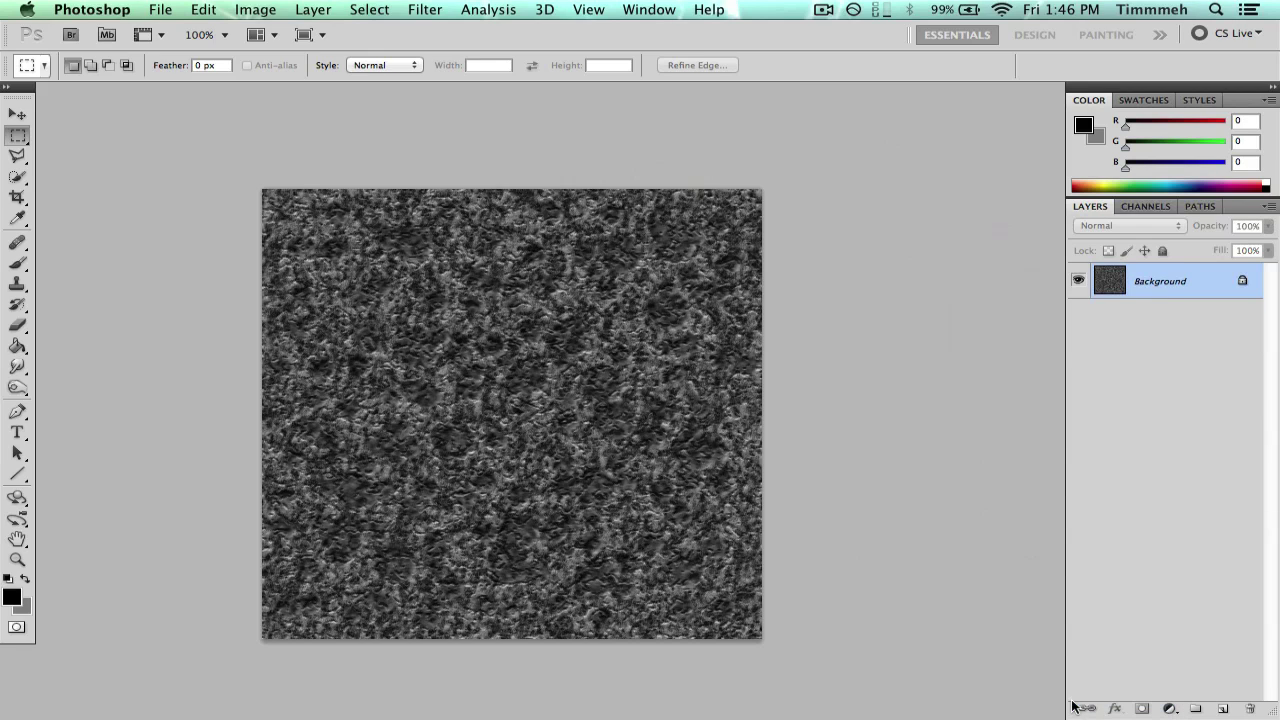
double_click(1205, 283)
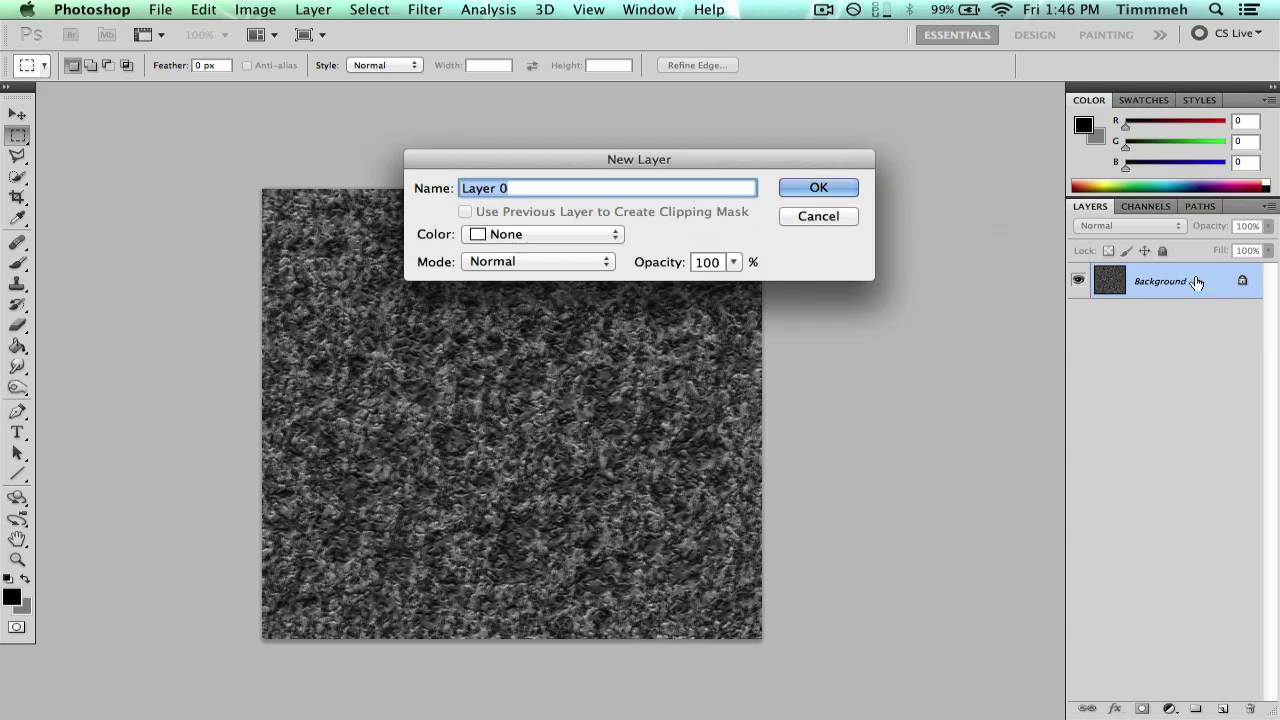
key(Return)
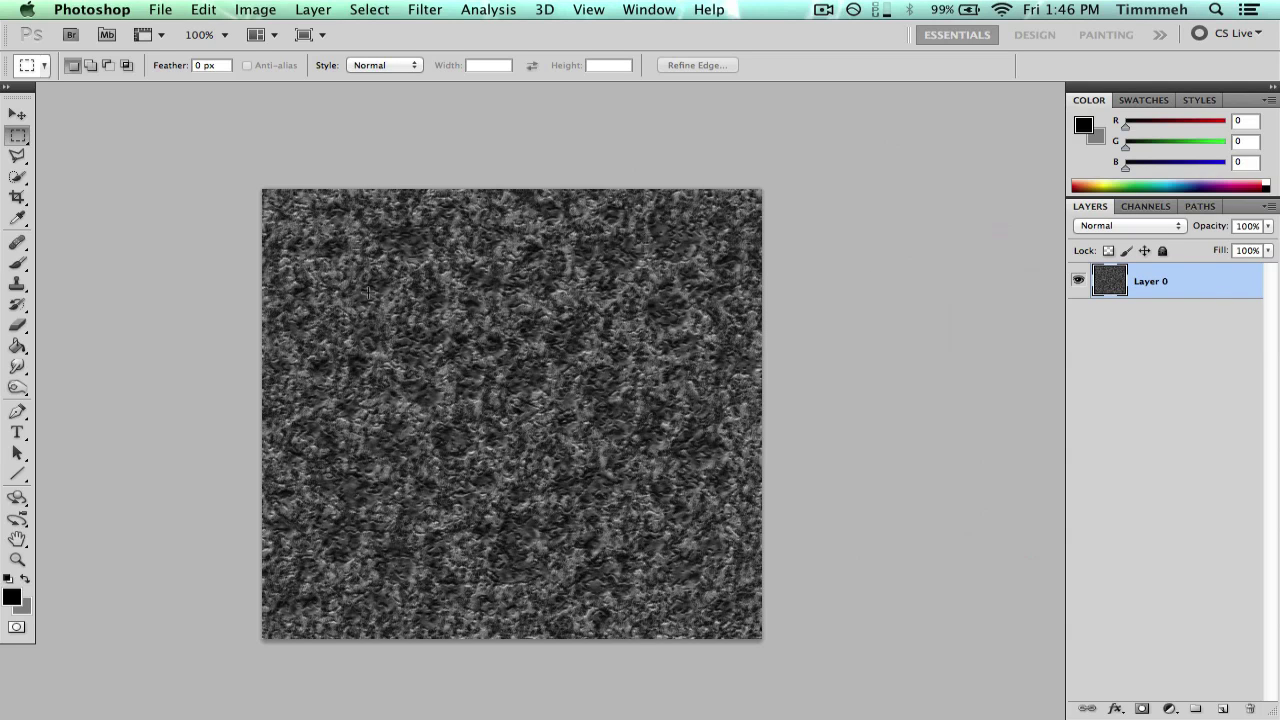
Step: Erase wavy transparent strips down the texture's left and right edges
key(e)
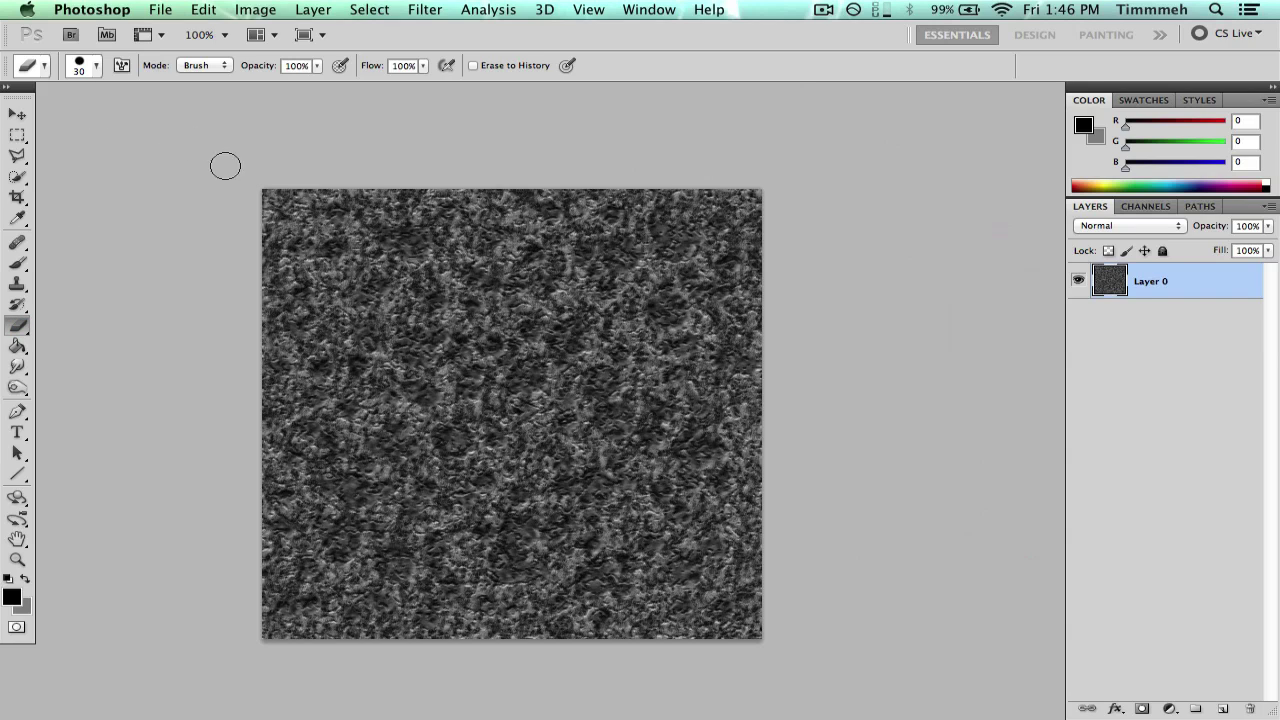
click(91, 76)
click(92, 77)
drag(265, 188, 265, 641)
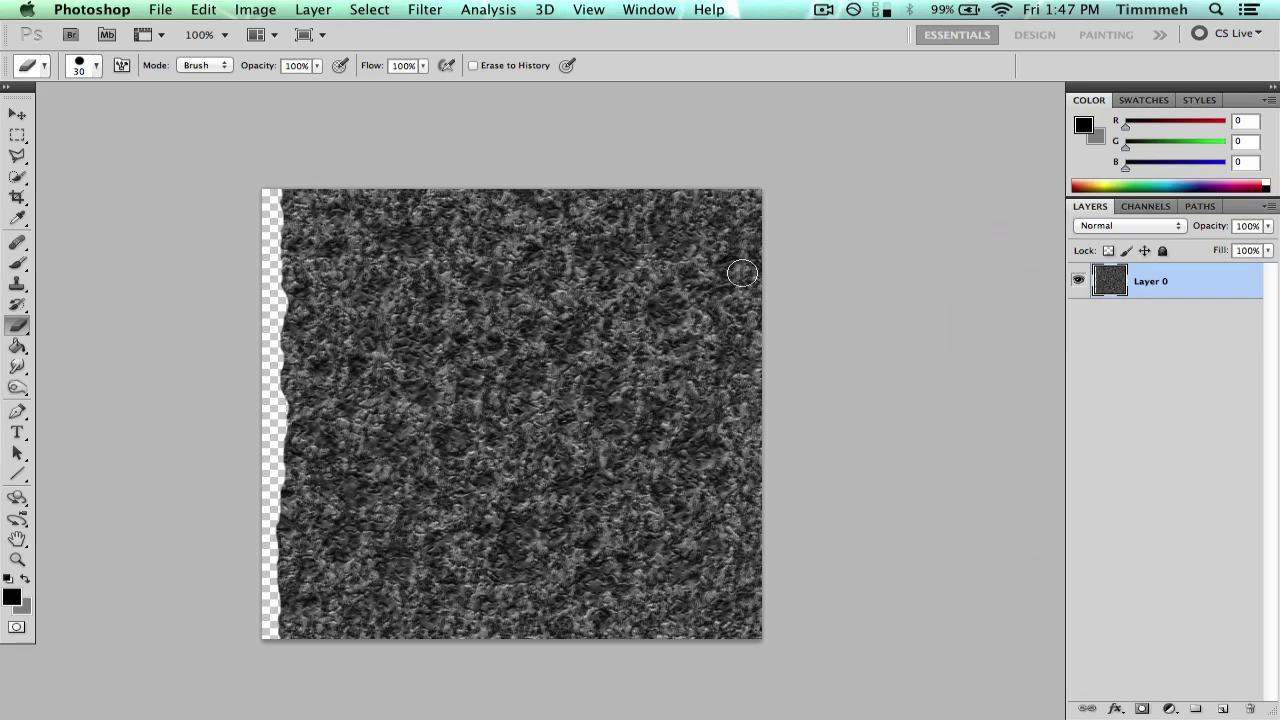
mouse_move(771, 191)
mouse_down()
mouse_move(757, 189)
mouse_move(755, 257)
mouse_move(766, 654)
mouse_move(757, 183)
mouse_move(756, 204)
mouse_up()
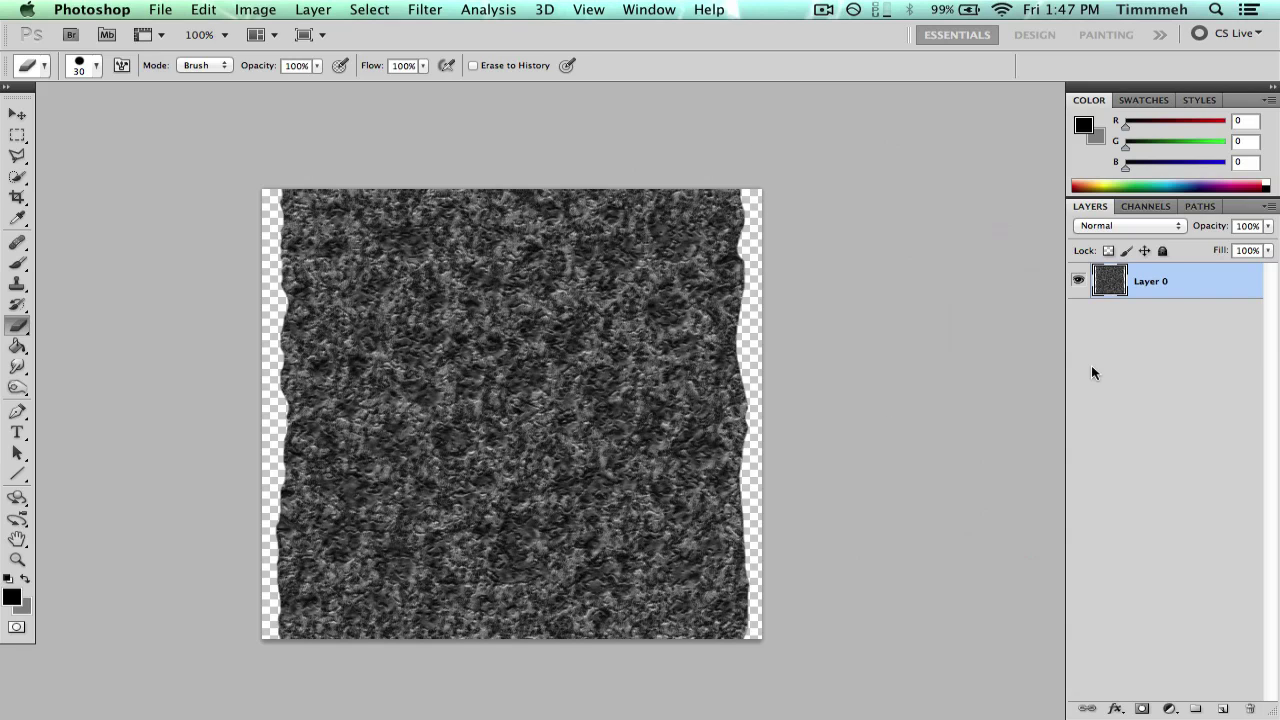
Step: Add a white layer mask to Layer 0 and target the mask for painting
click(1143, 709)
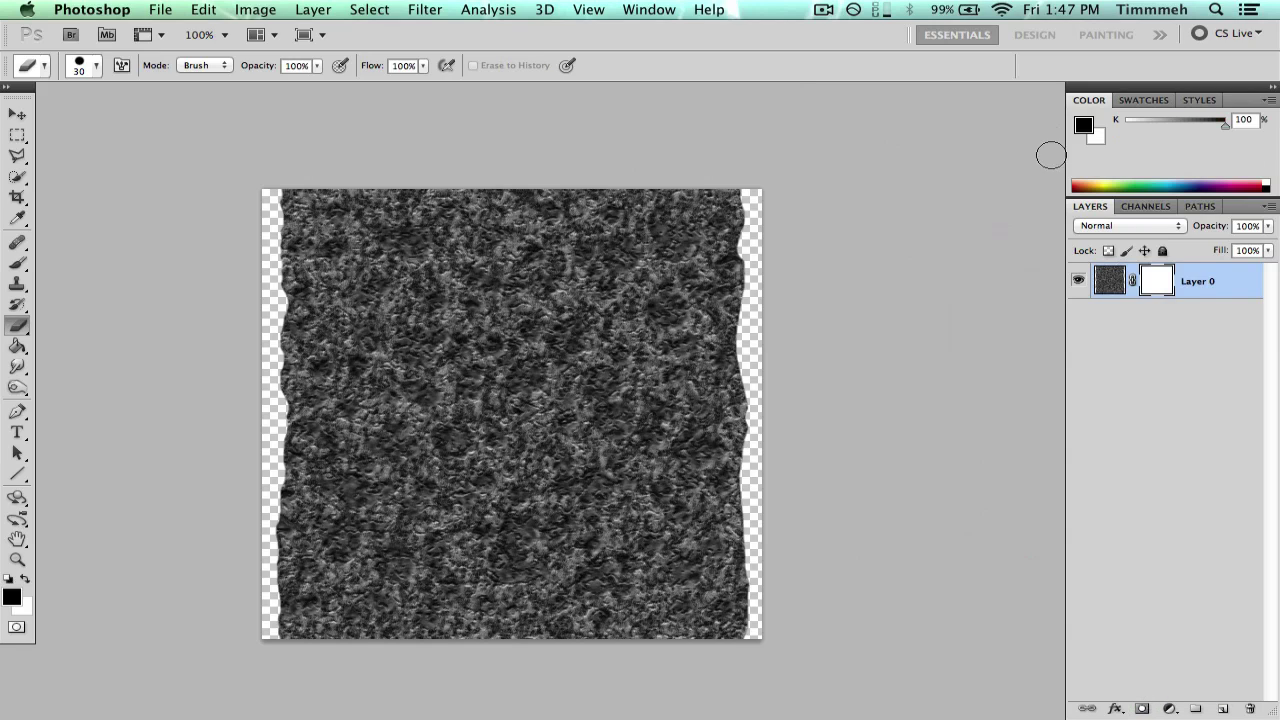
click(1124, 276)
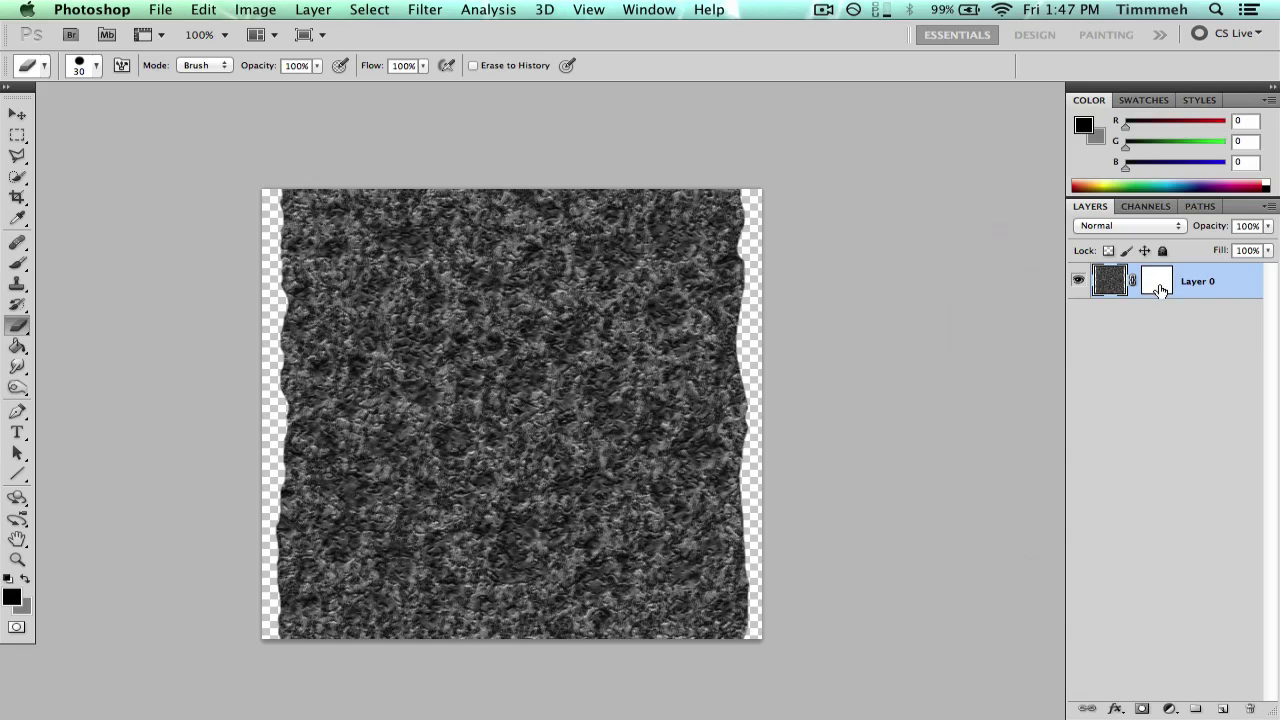
click(1157, 284)
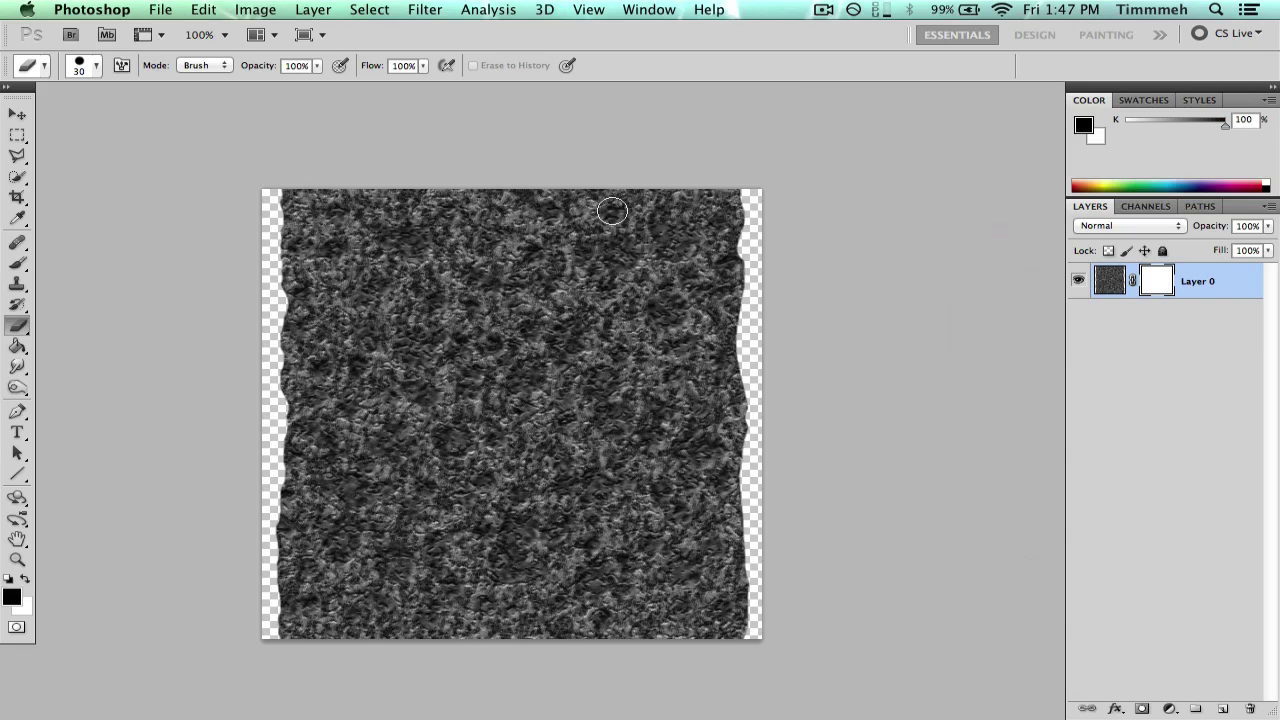
Step: Load the 24 px scattered brush preset and resize it to 50 px
key(b)
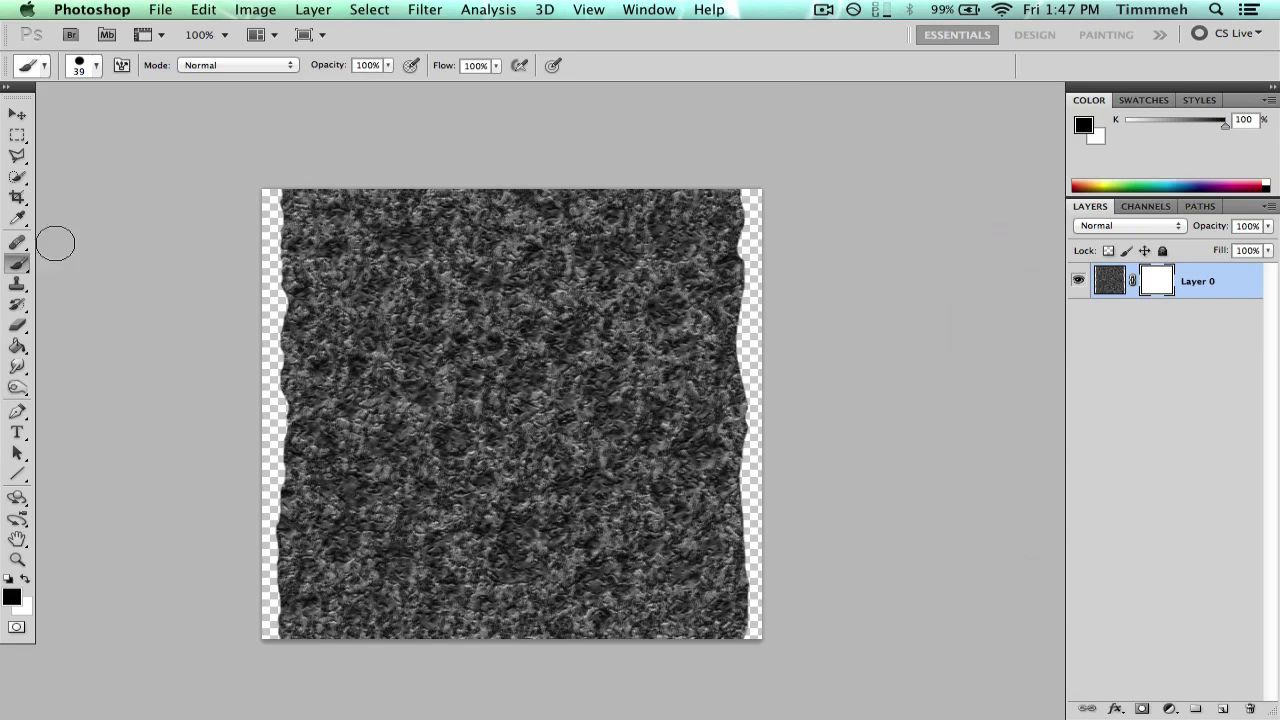
click(92, 67)
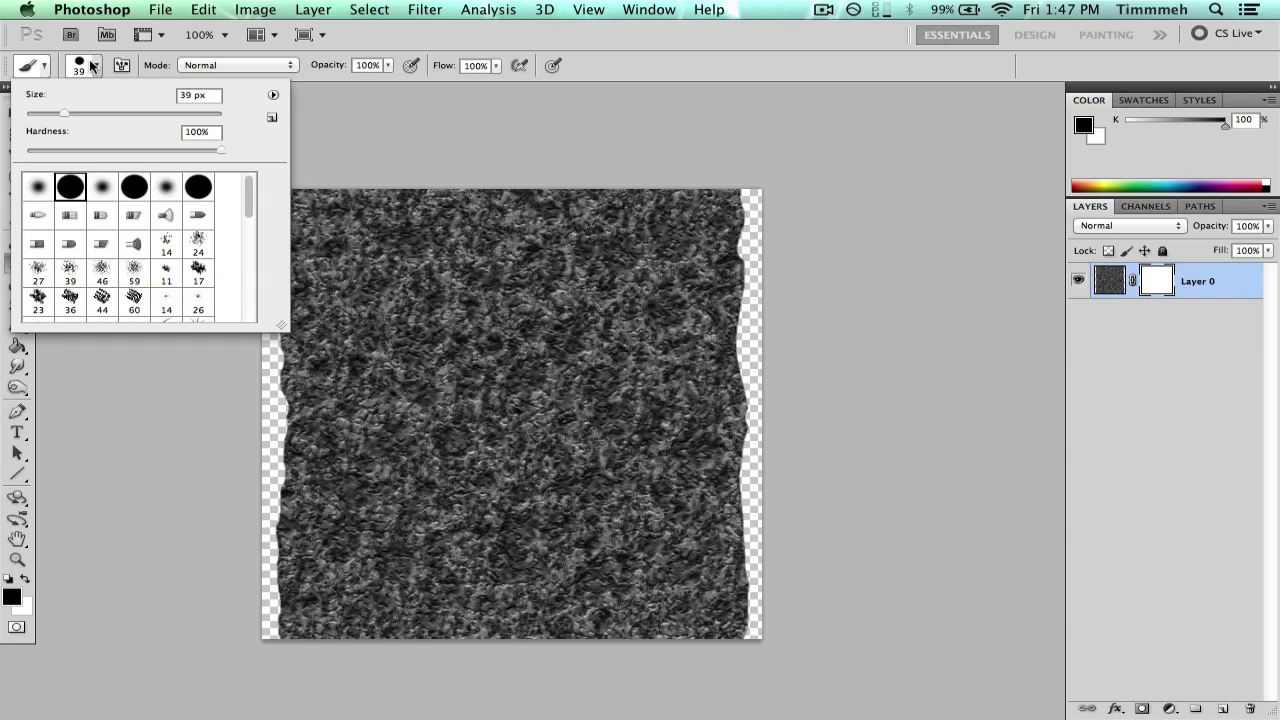
click(42, 272)
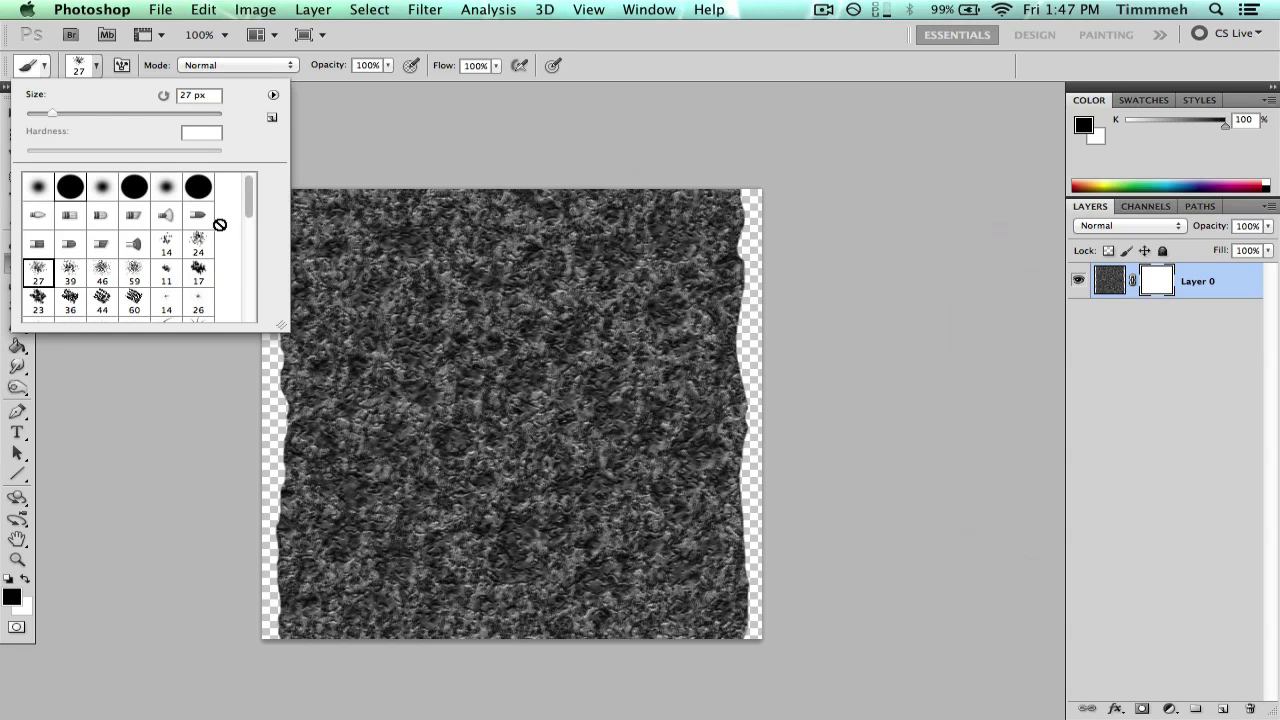
click(198, 244)
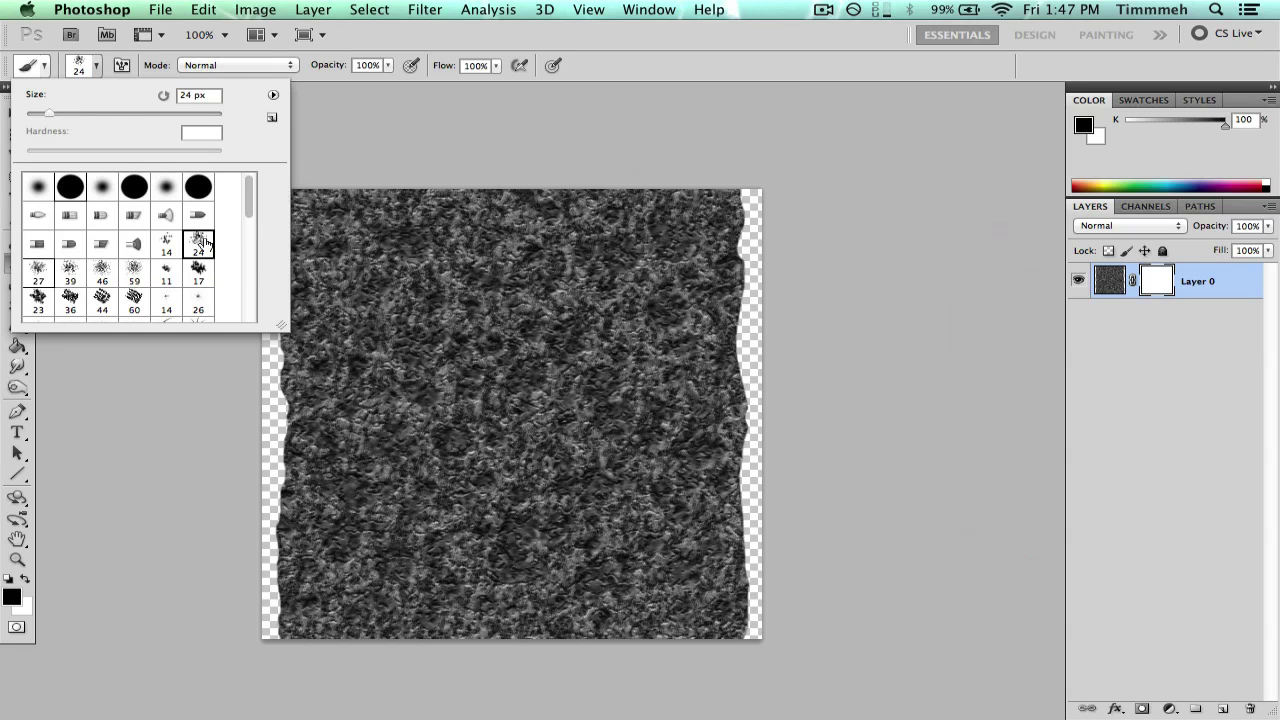
double_click(186, 95)
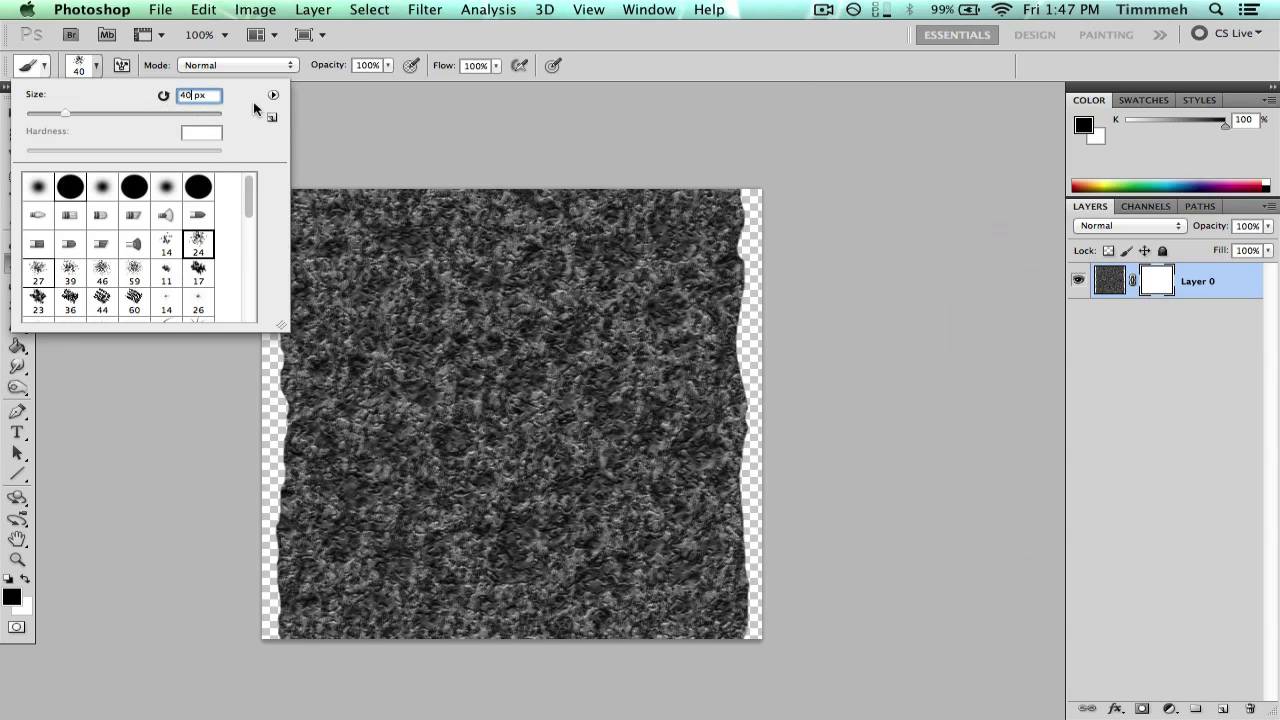
key(BackSpace)
key(Return)
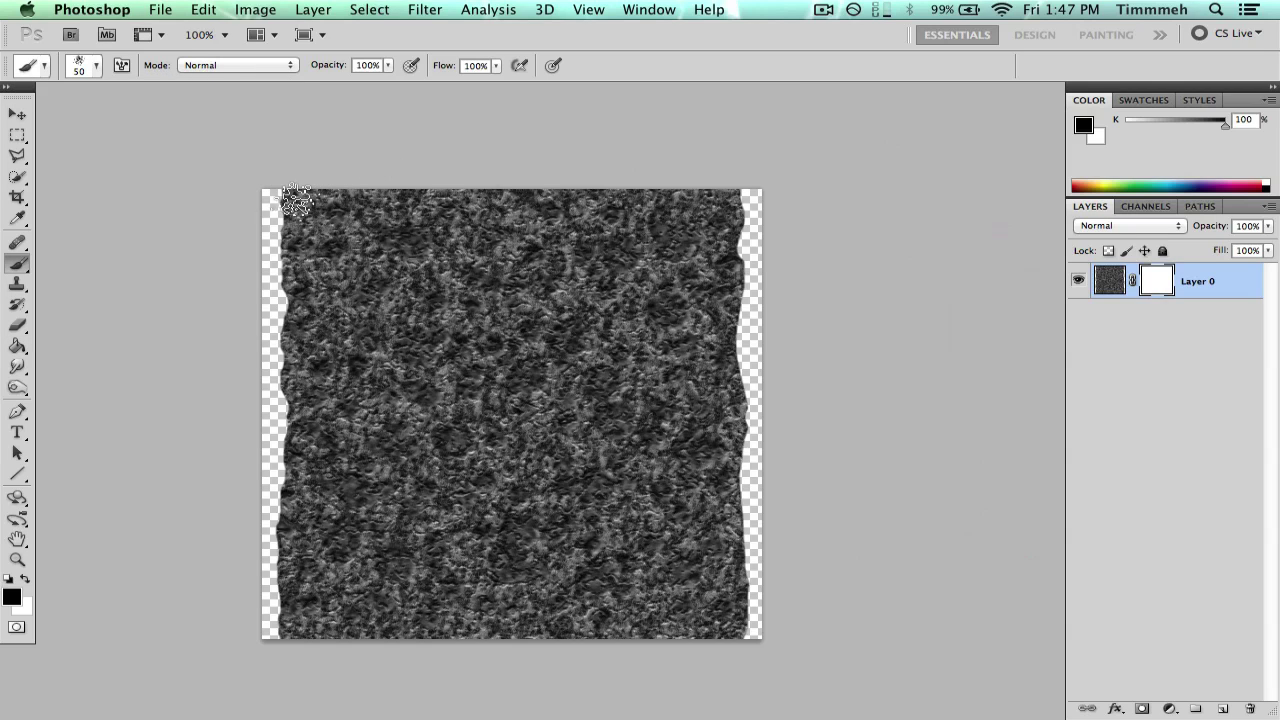
Step: Paint ragged black scatter-brush patches on the mask along the left and right edges
mouse_move(295, 200)
mouse_down()
mouse_move(286, 353)
mouse_move(301, 378)
mouse_move(283, 360)
mouse_move(289, 470)
mouse_move(311, 414)
mouse_move(282, 452)
mouse_move(282, 497)
mouse_move(318, 497)
mouse_move(289, 475)
mouse_move(290, 540)
mouse_move(303, 528)
mouse_move(290, 517)
mouse_move(290, 562)
mouse_move(282, 520)
mouse_move(285, 585)
mouse_move(300, 605)
mouse_move(288, 570)
mouse_move(287, 618)
mouse_move(320, 625)
mouse_move(290, 627)
mouse_move(270, 515)
mouse_move(290, 408)
mouse_up()
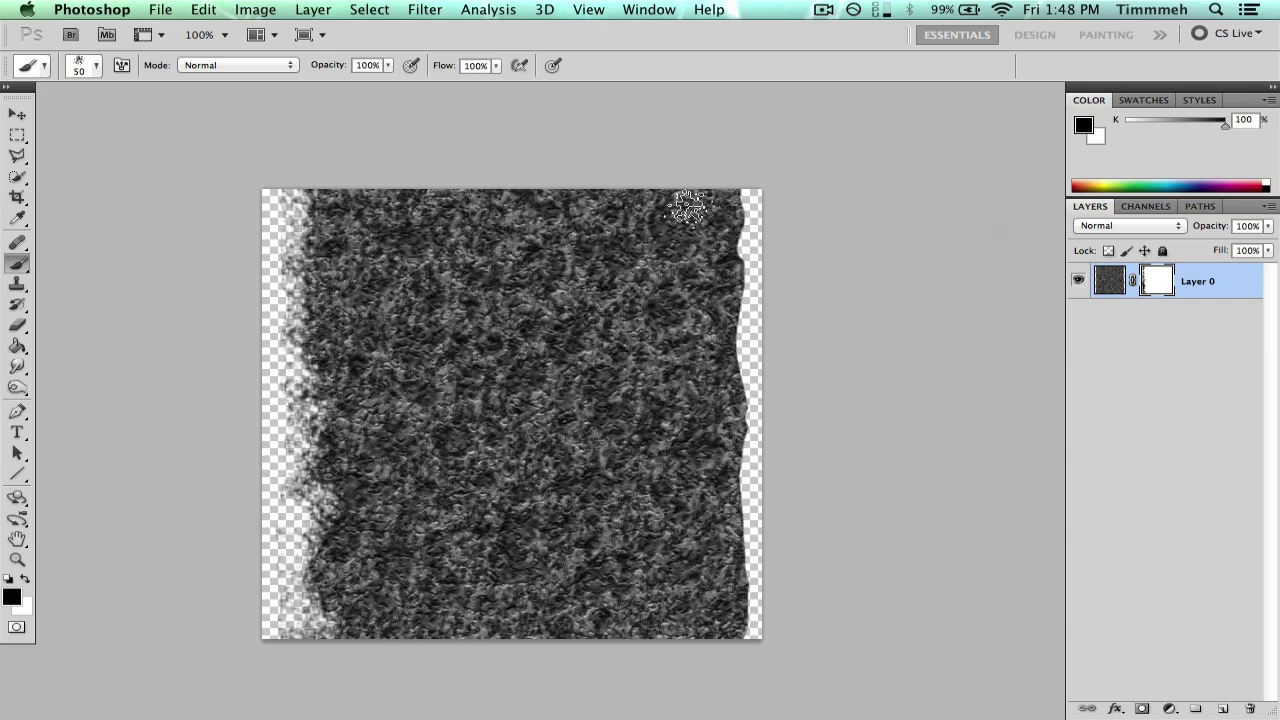
mouse_move(686, 206)
mouse_down()
mouse_move(743, 190)
mouse_move(726, 224)
mouse_move(719, 198)
mouse_move(740, 222)
mouse_move(714, 308)
mouse_move(743, 262)
mouse_move(738, 333)
mouse_move(740, 203)
mouse_move(736, 354)
mouse_move(734, 322)
mouse_move(718, 340)
mouse_move(744, 375)
mouse_move(728, 372)
mouse_move(726, 404)
mouse_move(744, 396)
mouse_move(721, 438)
mouse_move(735, 440)
mouse_move(738, 400)
mouse_move(733, 514)
mouse_move(748, 482)
mouse_move(736, 415)
mouse_move(741, 517)
mouse_move(736, 540)
mouse_move(723, 531)
mouse_move(729, 557)
mouse_move(745, 558)
mouse_move(736, 640)
mouse_move(751, 583)
mouse_move(746, 605)
mouse_move(716, 570)
mouse_move(723, 623)
mouse_move(737, 620)
mouse_move(741, 568)
mouse_up()
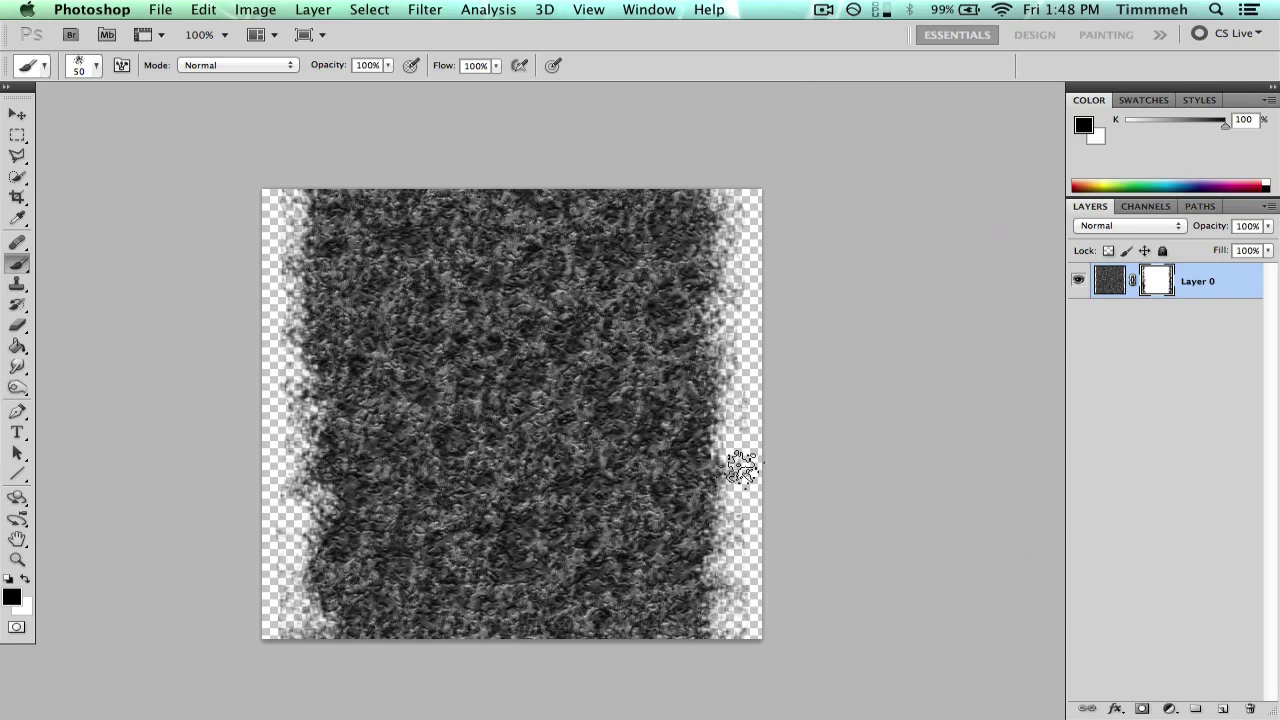
key(m)
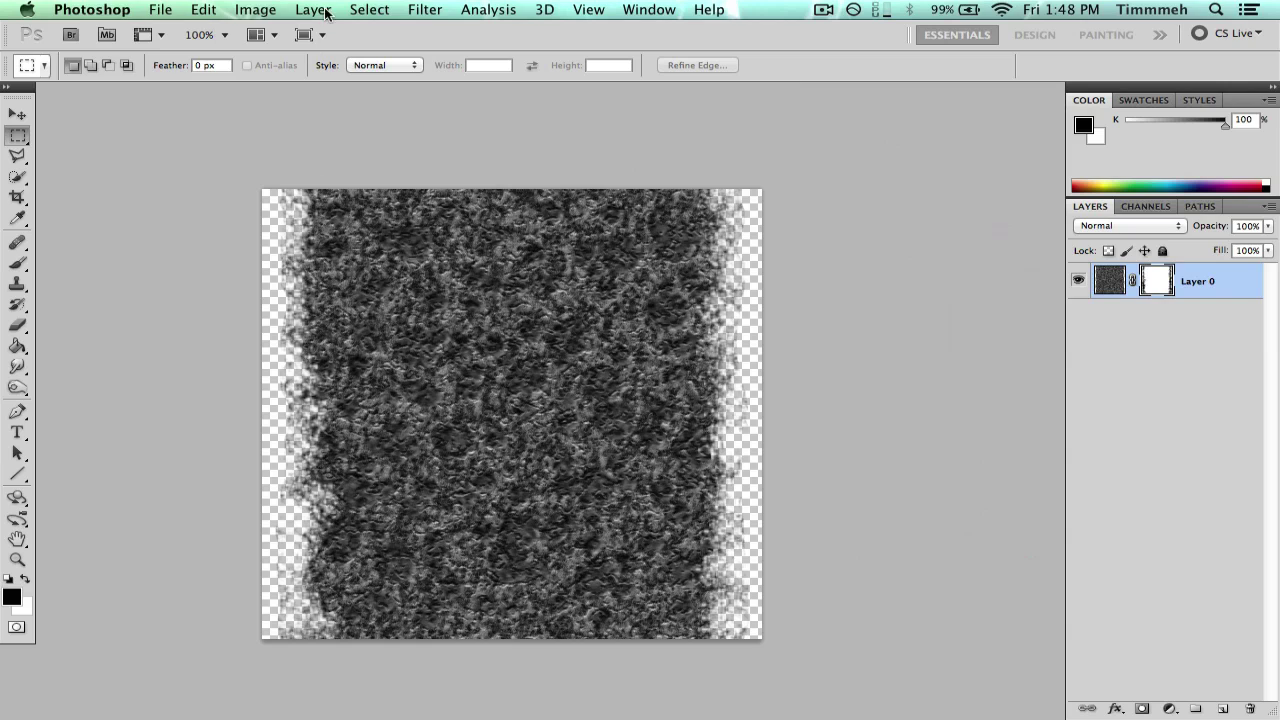
Step: Apply Filter > Other > Offset with Horizontal 0 and Vertical 100 px, wrapping around
click(455, 8)
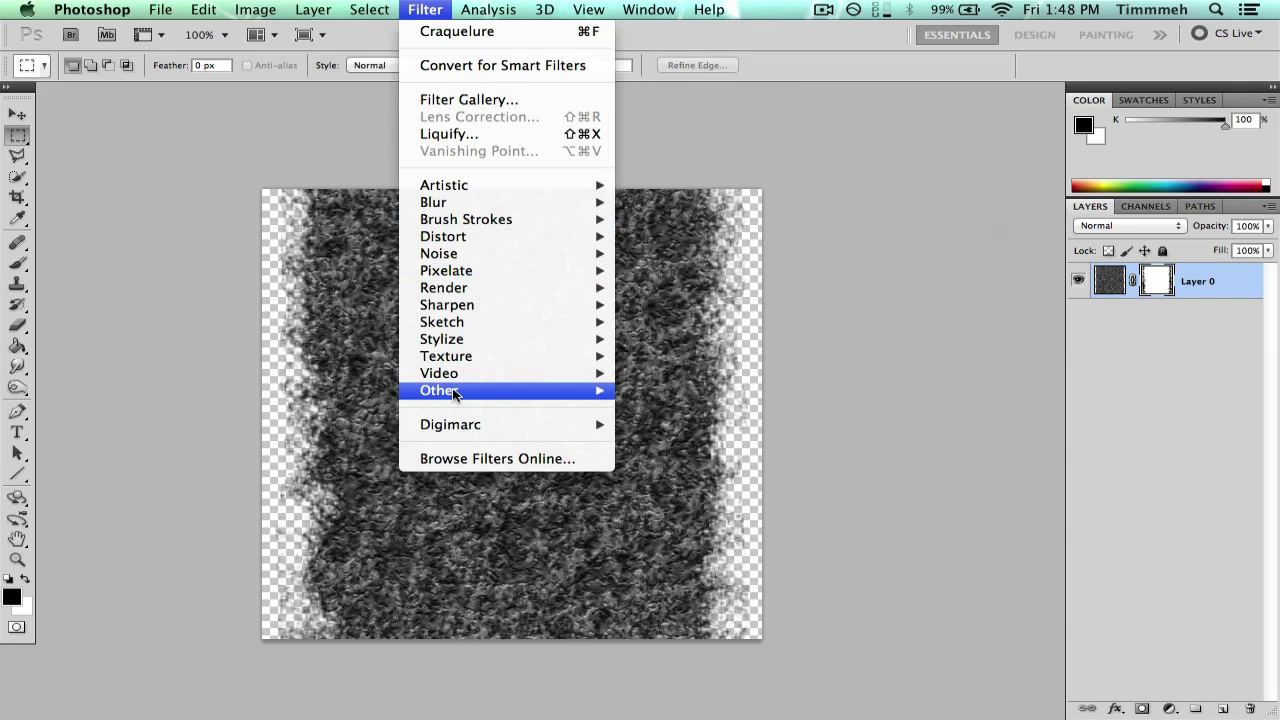
mouse_move(453, 393)
click(660, 461)
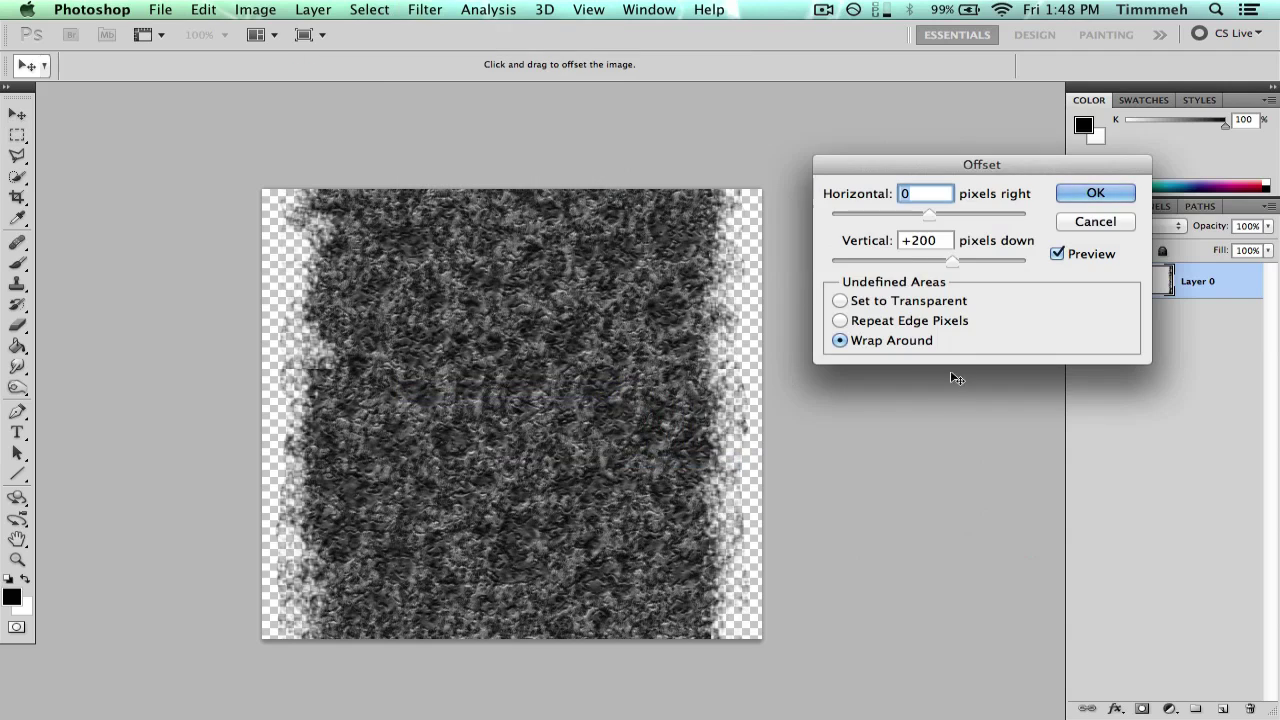
drag(945, 240, 836, 248)
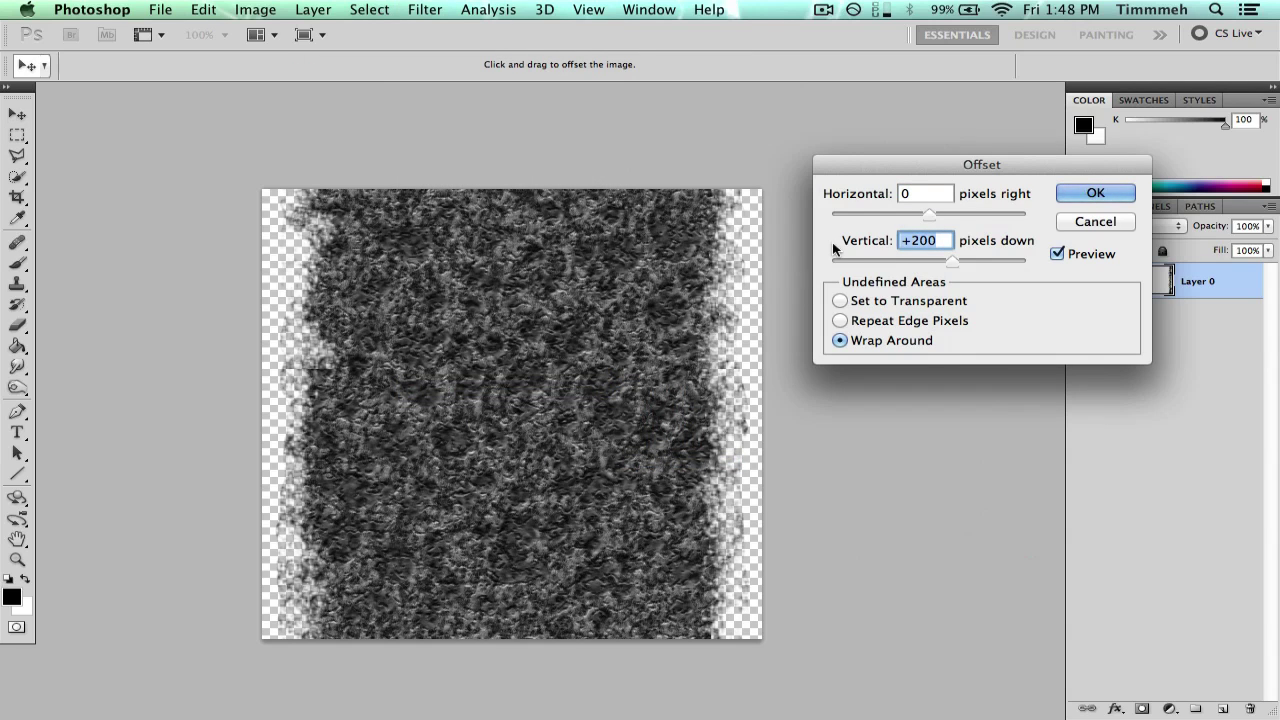
text(0)
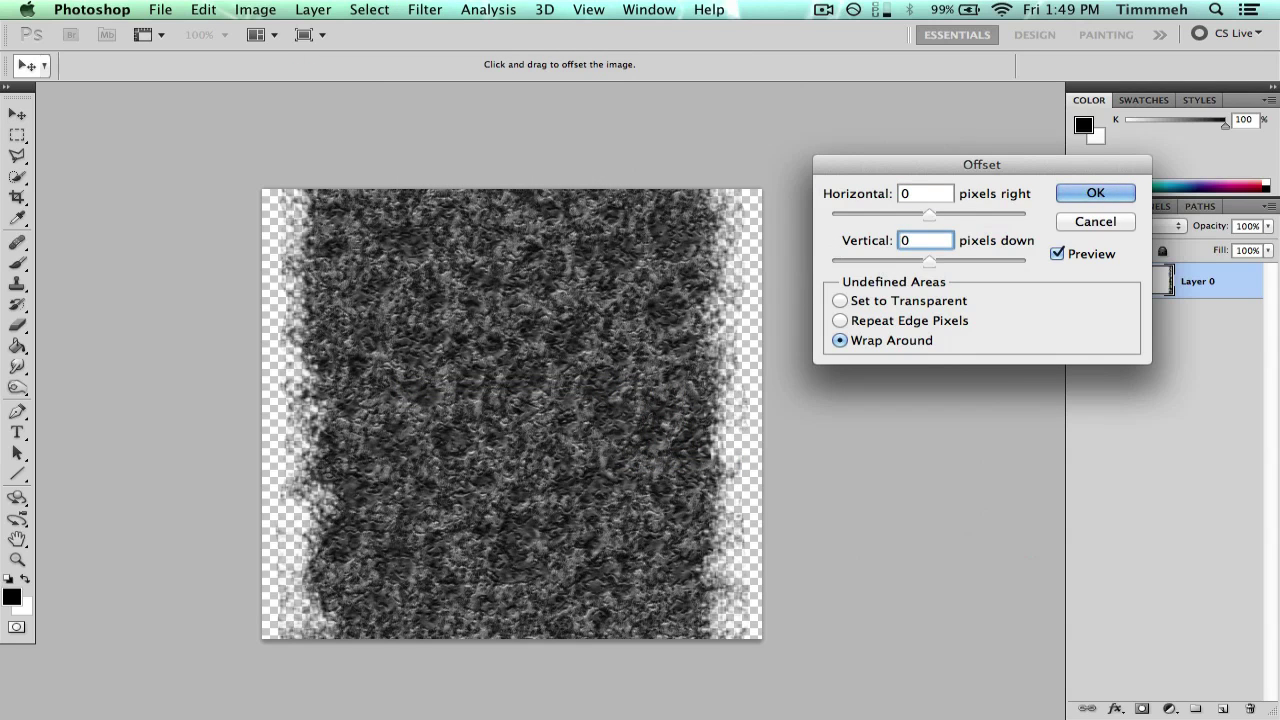
key(shift+Left)
text(50)
key(BackSpace)
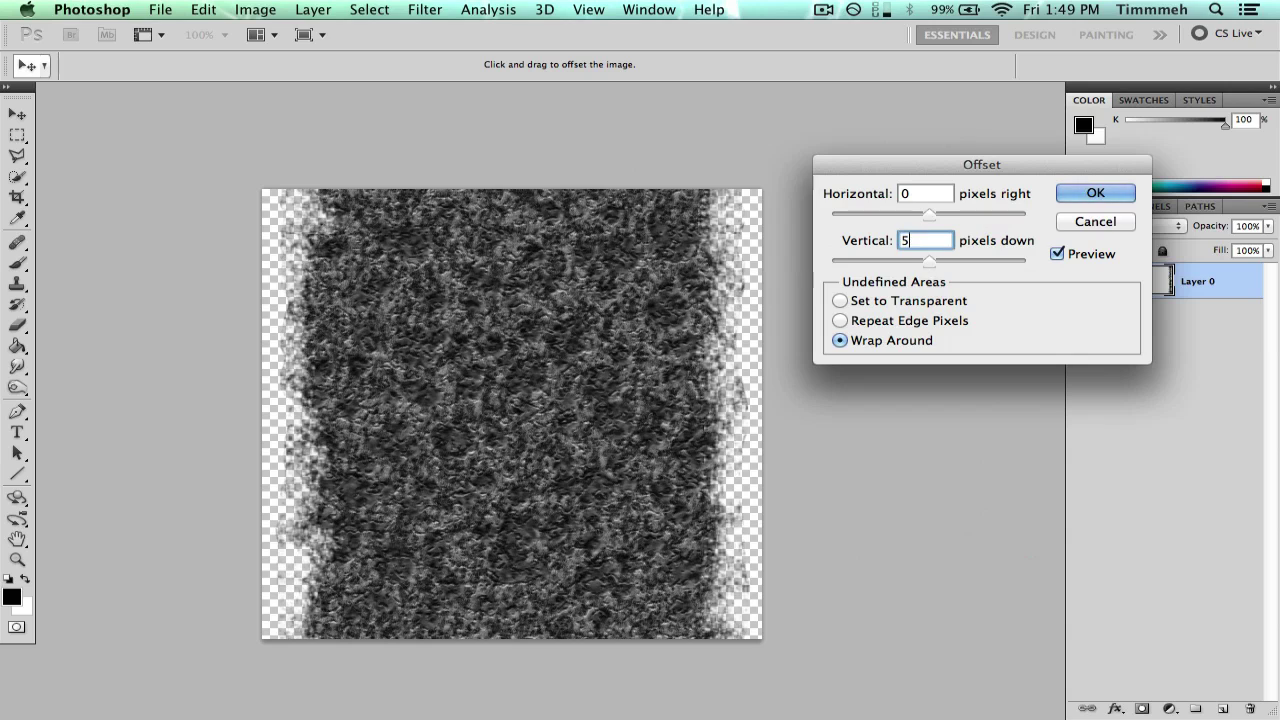
key(BackSpace)
text(100)
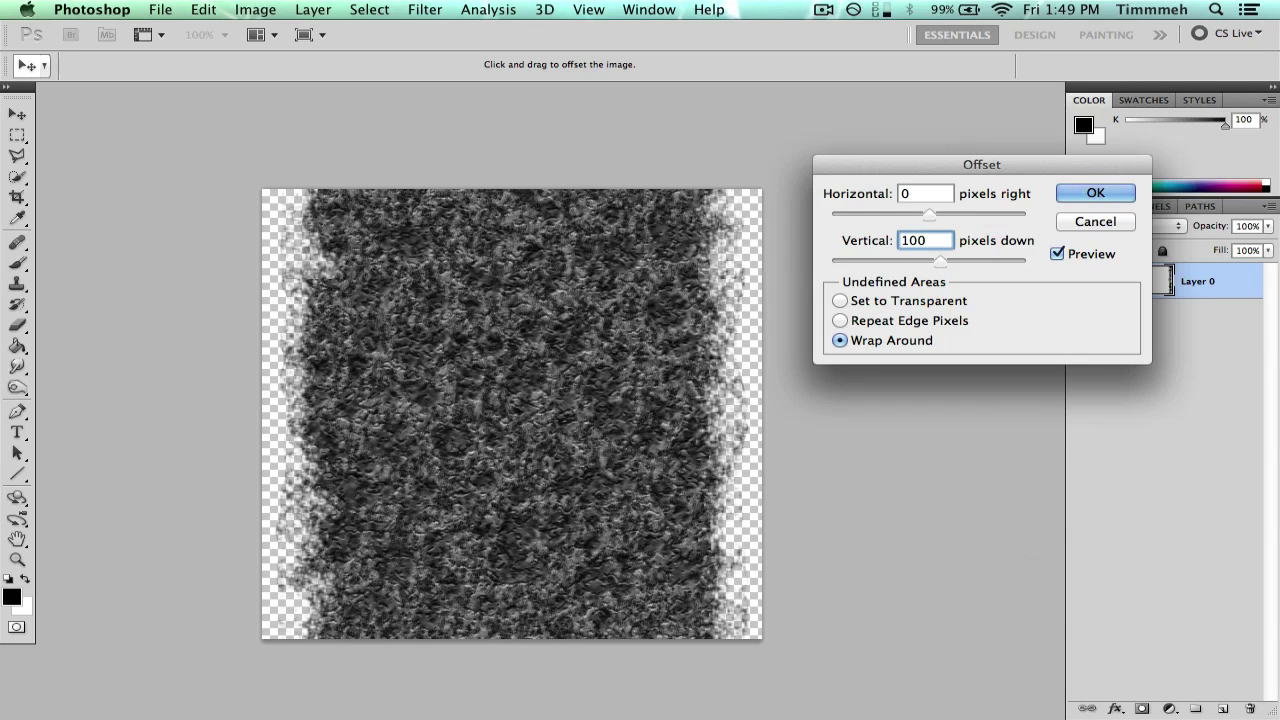
key(BackSpace)
key(BackSpace)
key(BackSpace)
text(200)
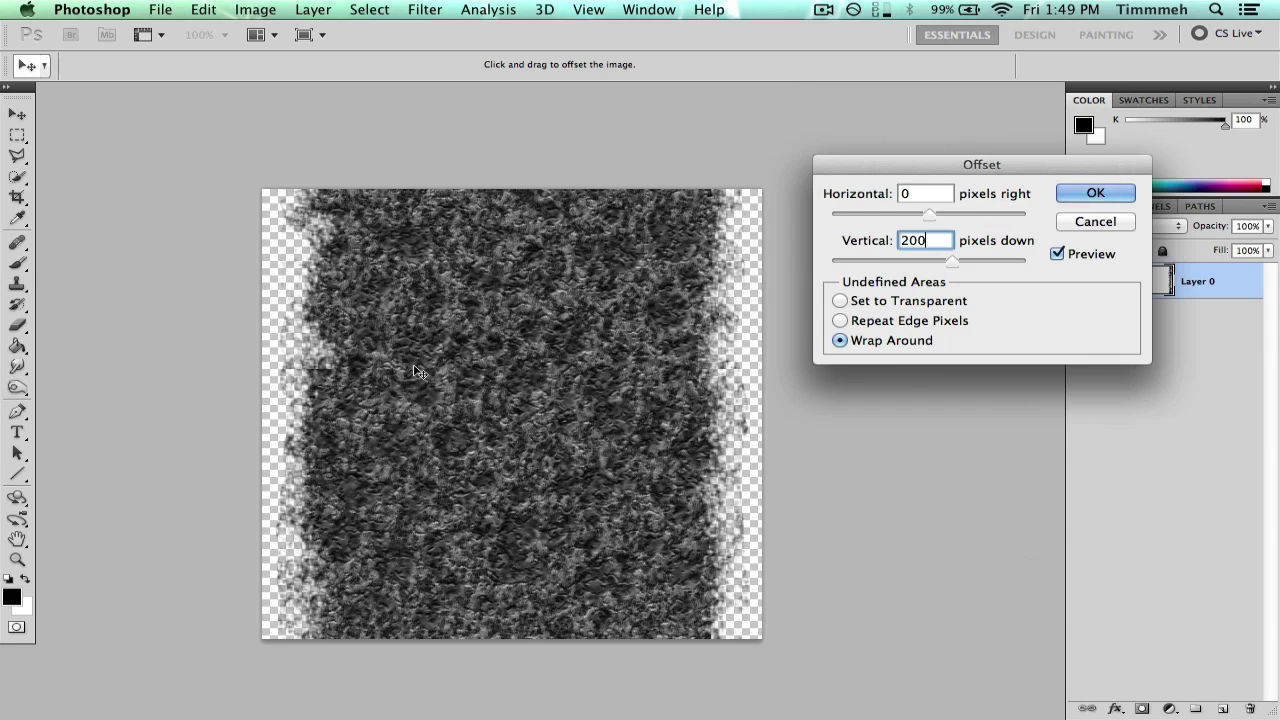
key(BackSpace)
key(BackSpace)
key(BackSpace)
text(500)
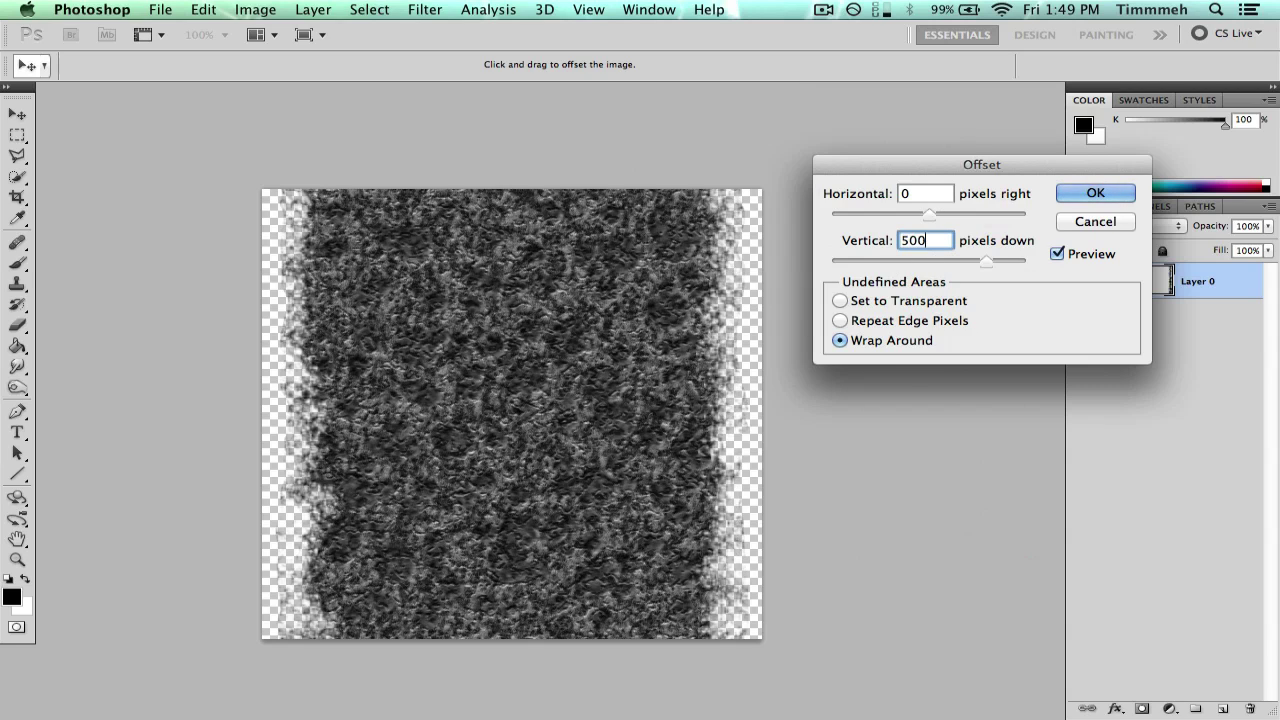
key(BackSpace)
key(BackSpace)
key(BackSpace)
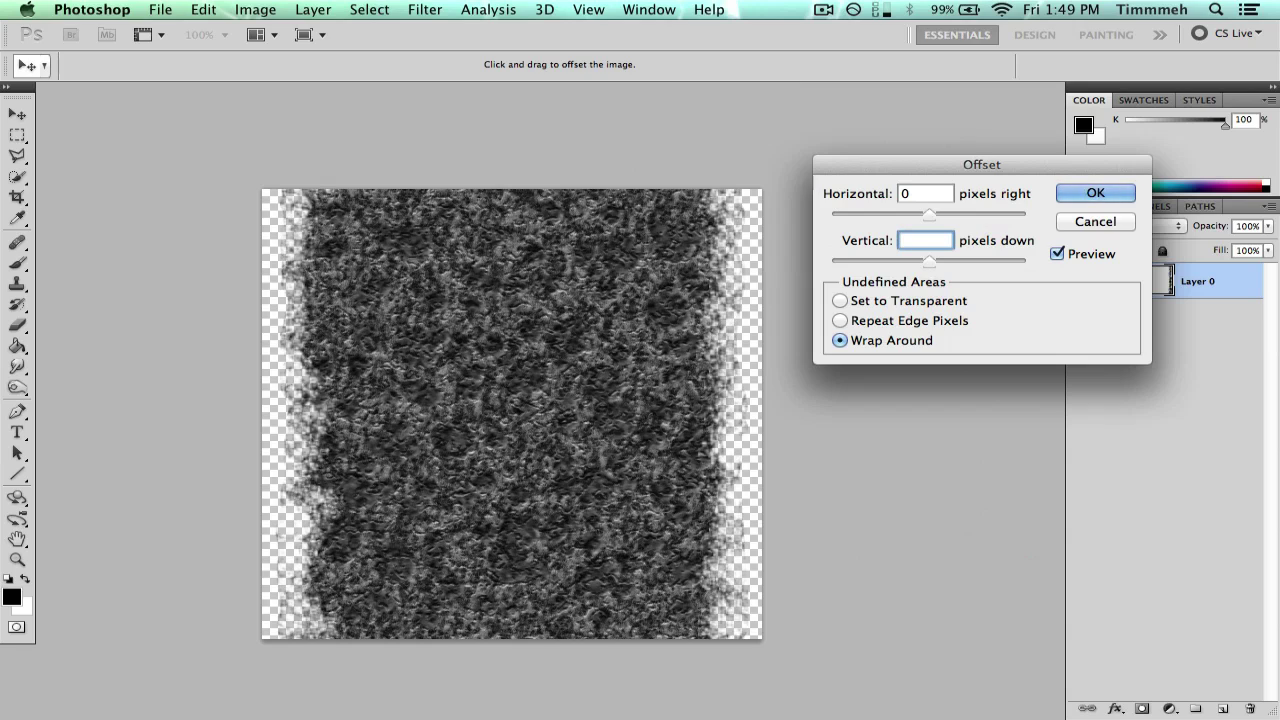
text(100)
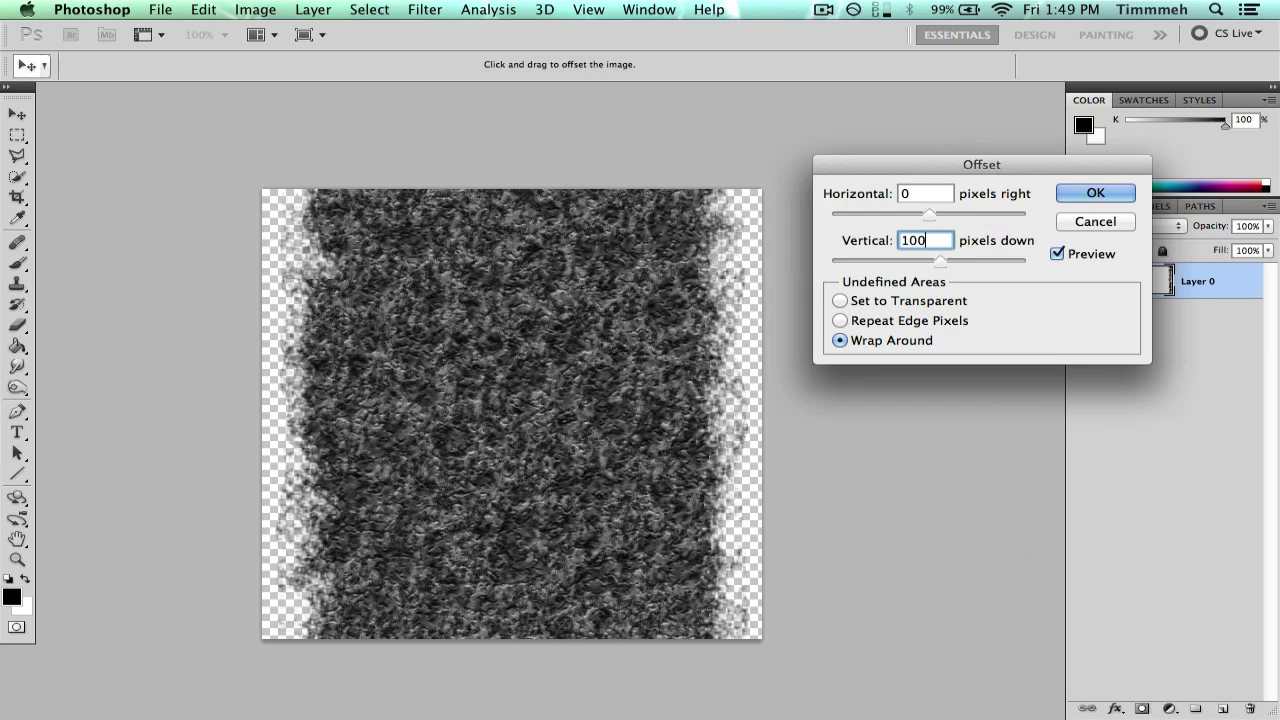
key(Return)
key(m)
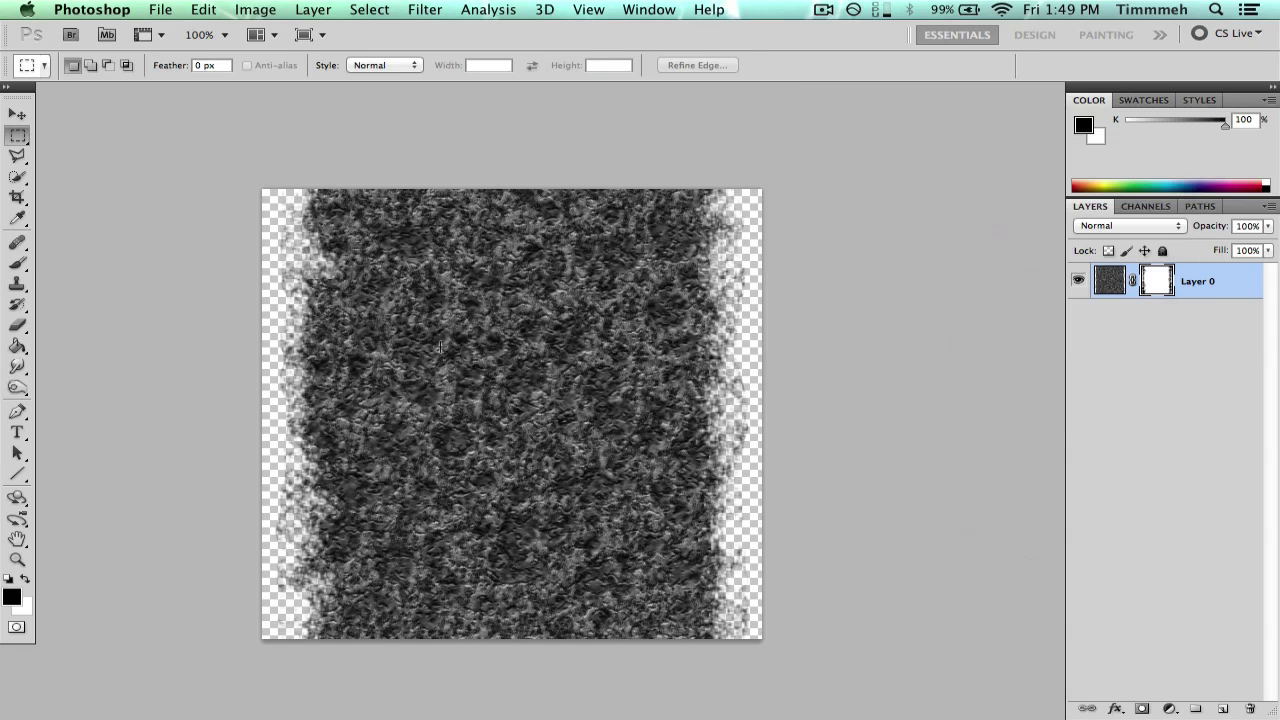
click(20, 288)
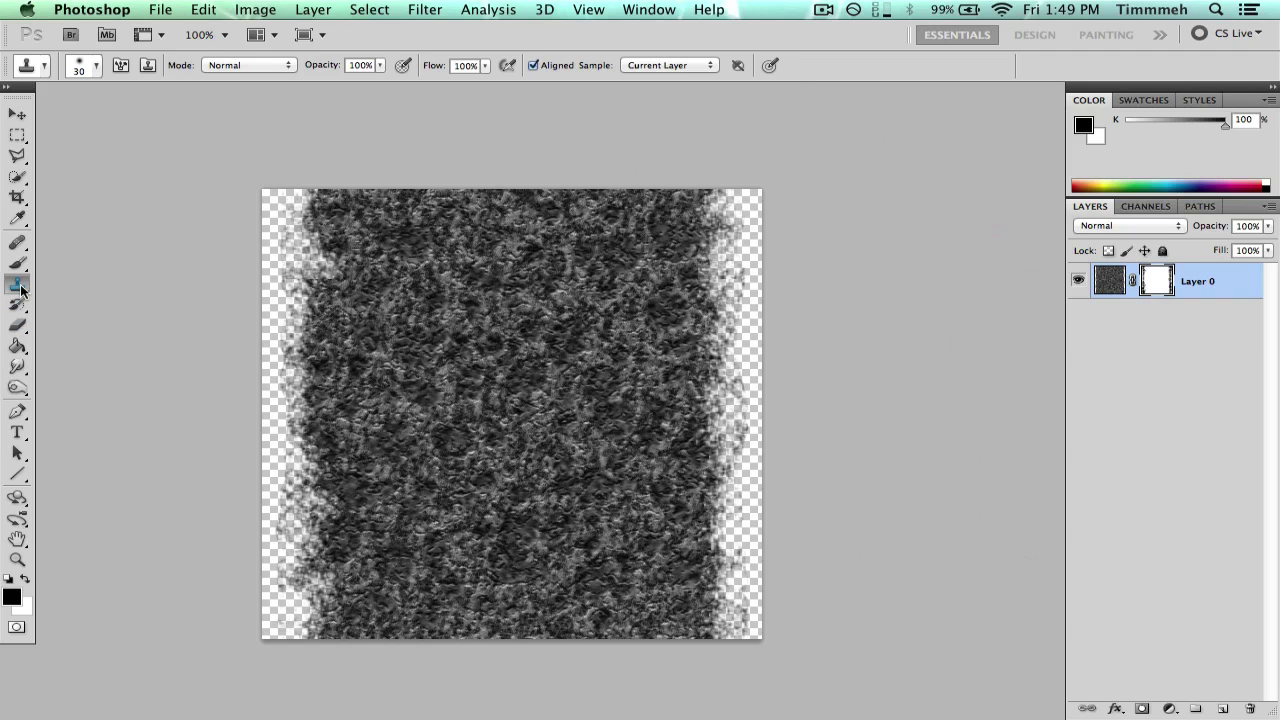
right_click(20, 288)
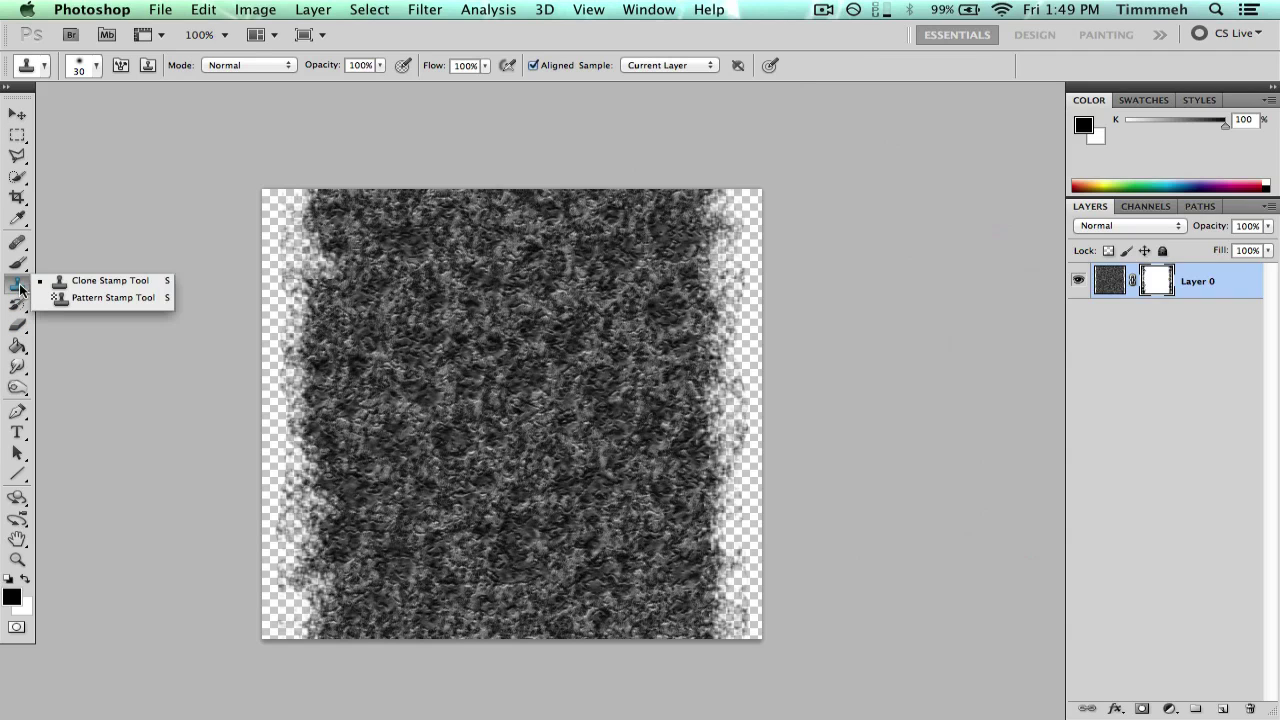
click(122, 282)
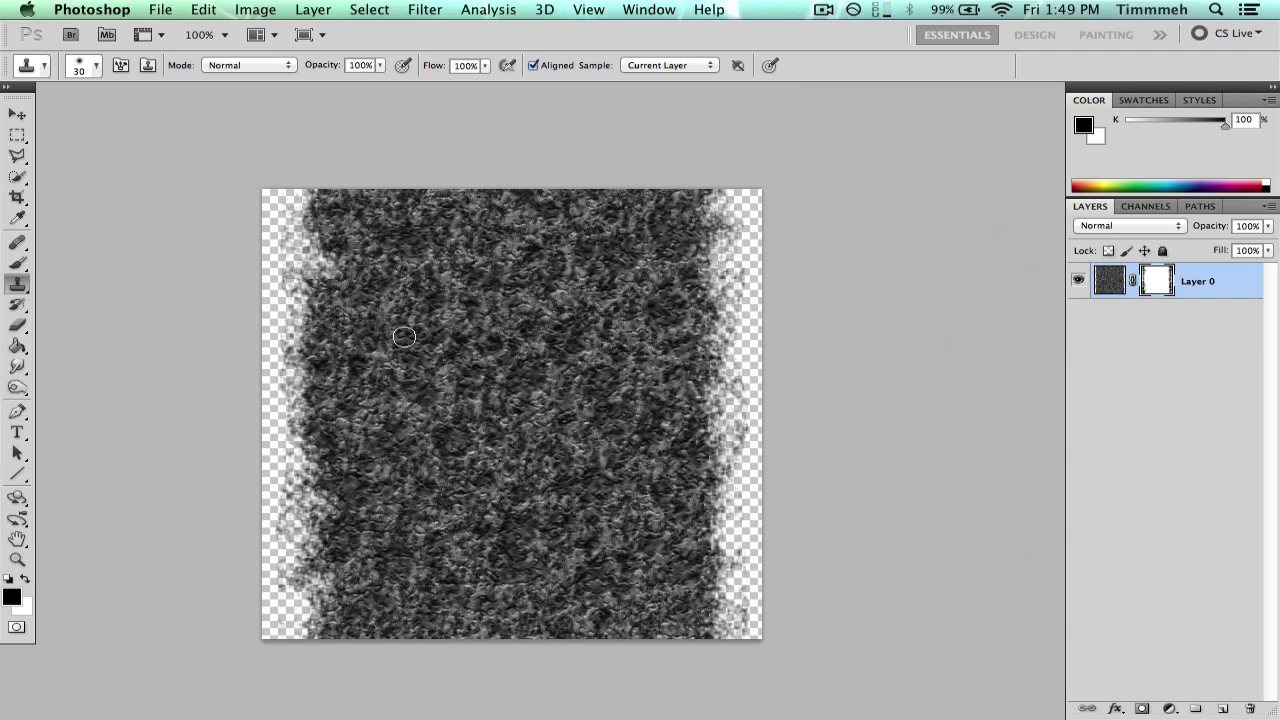
key(r)
key(e)
key(r)
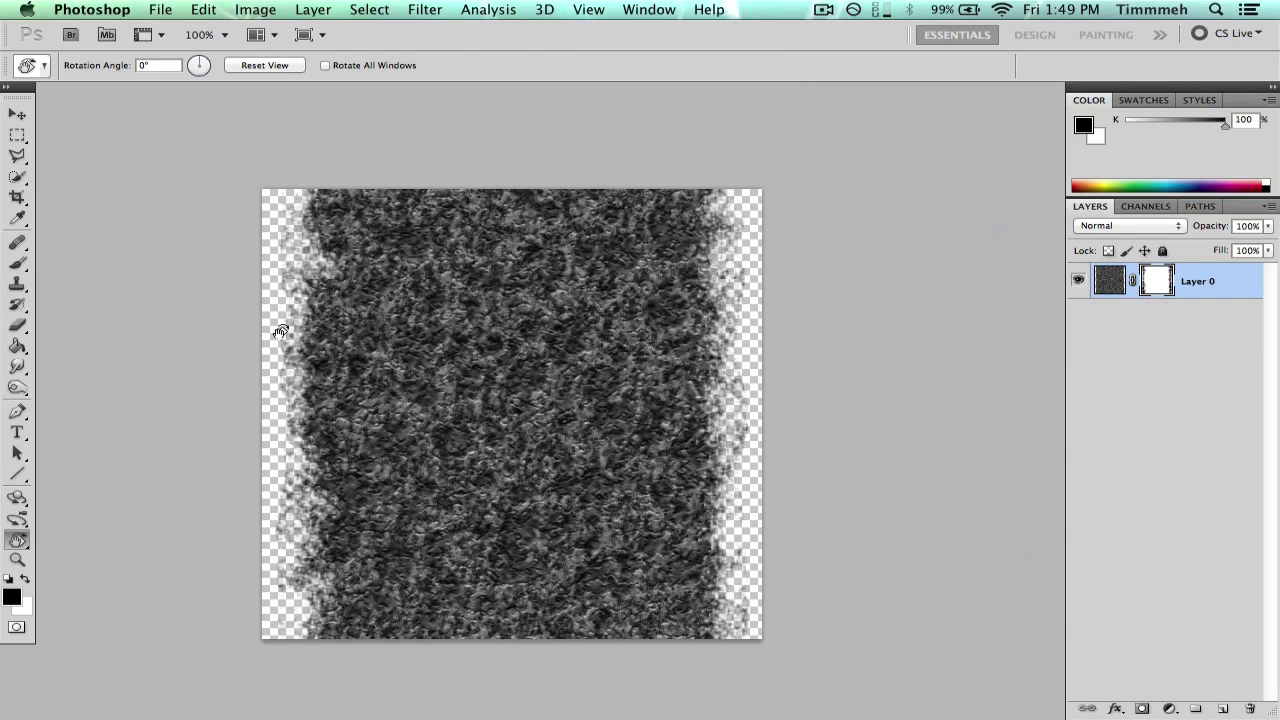
key(e)
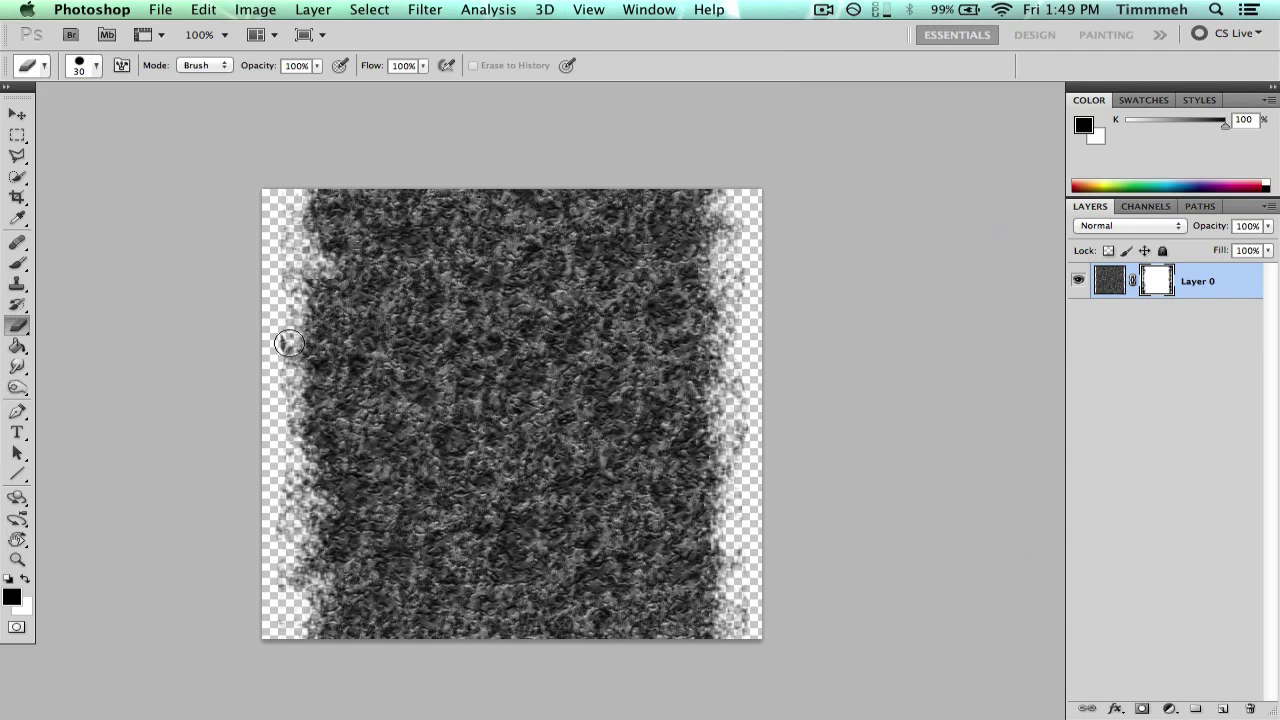
click(1110, 281)
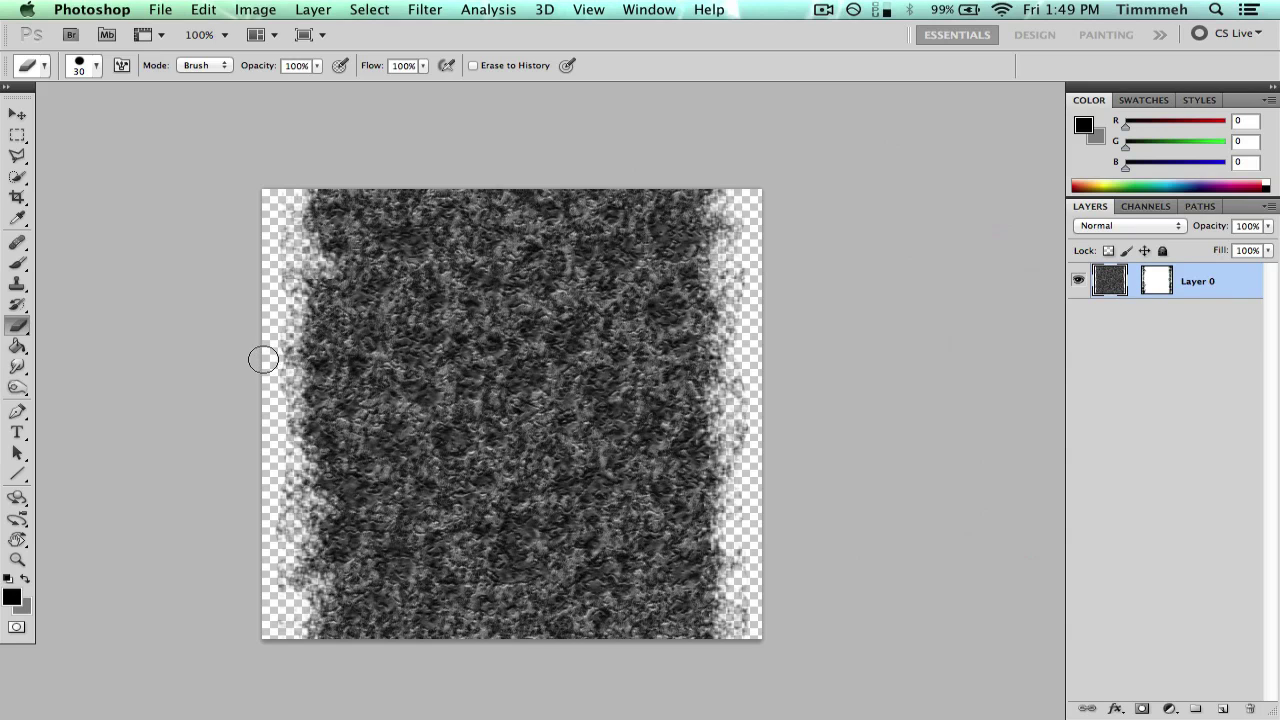
mouse_move(263, 359)
mouse_down()
mouse_move(690, 358)
mouse_move(812, 338)
mouse_up()
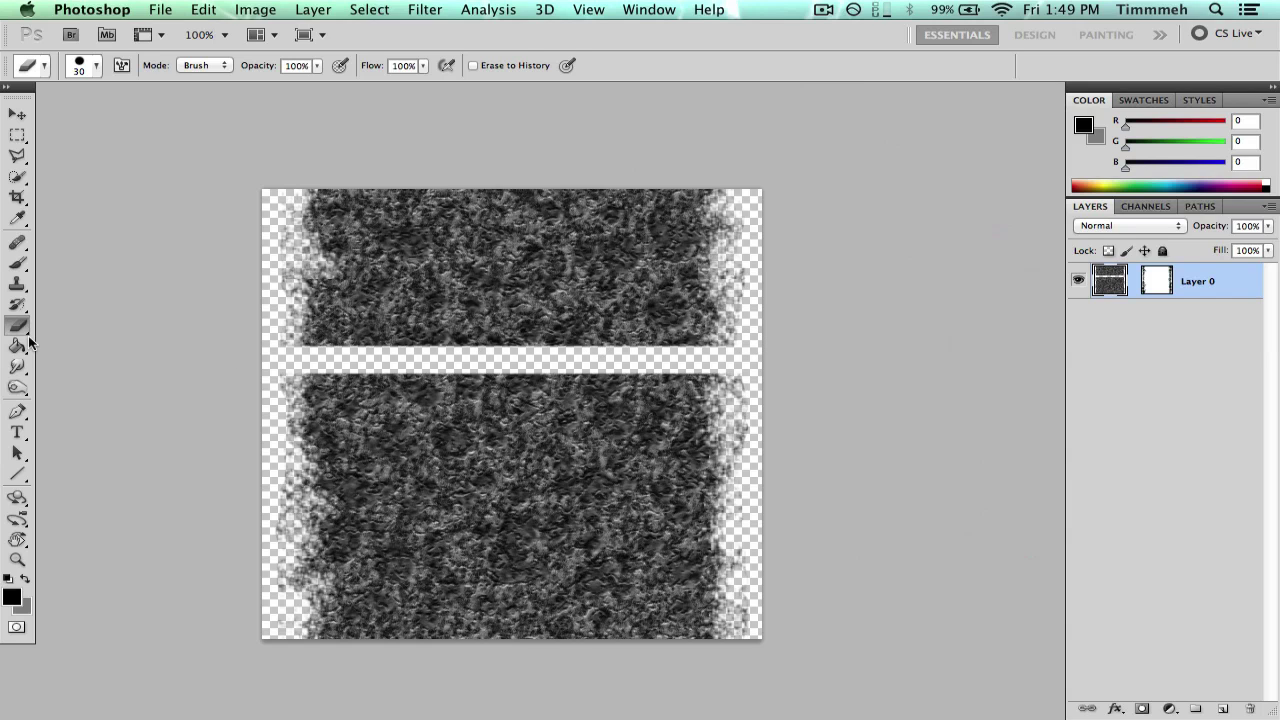
key(super+z)
Step: Offset the texture another 100 px down with the Offset filter
click(425, 9)
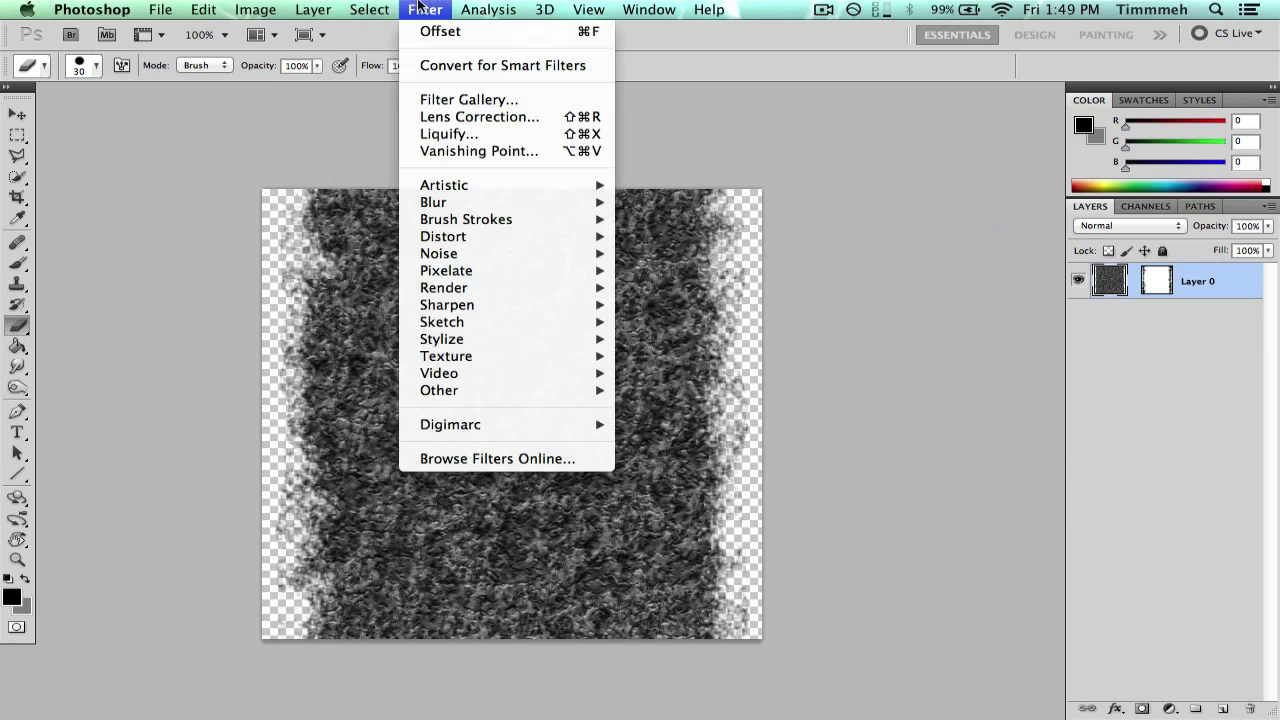
mouse_move(505, 390)
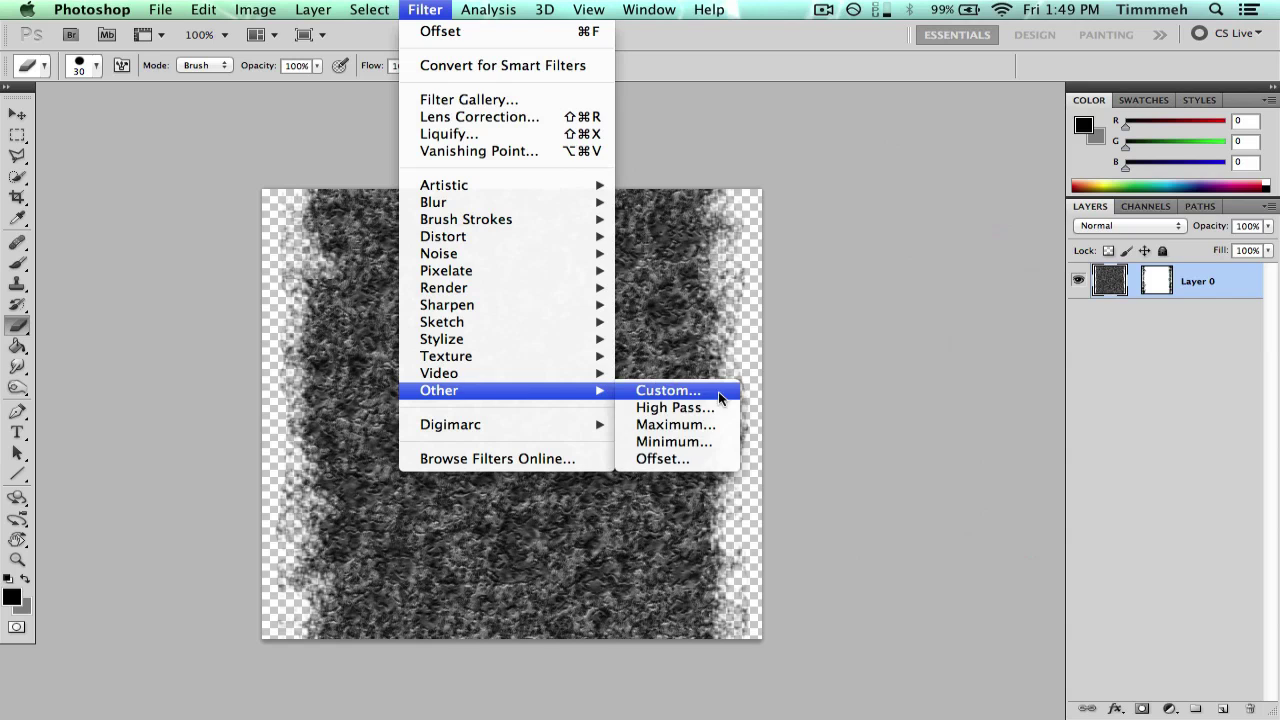
click(662, 458)
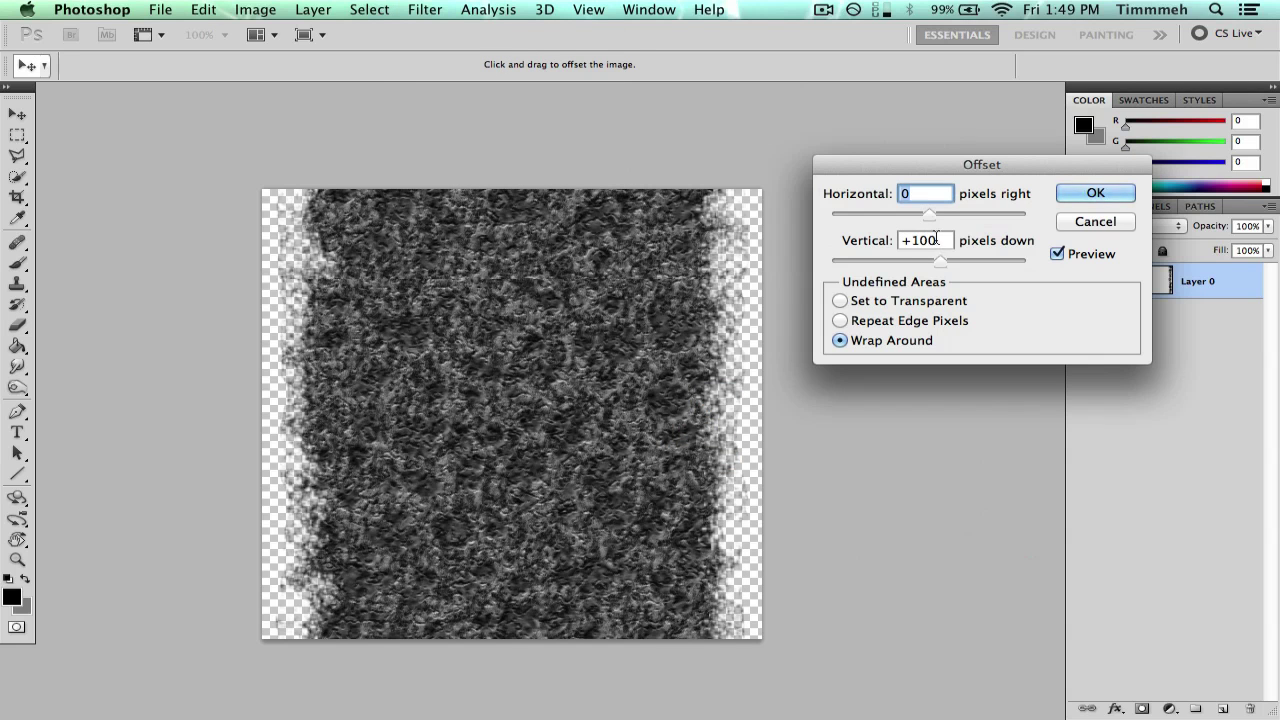
key(Tab)
text(+50)
key(BackSpace)
key(BackSpace)
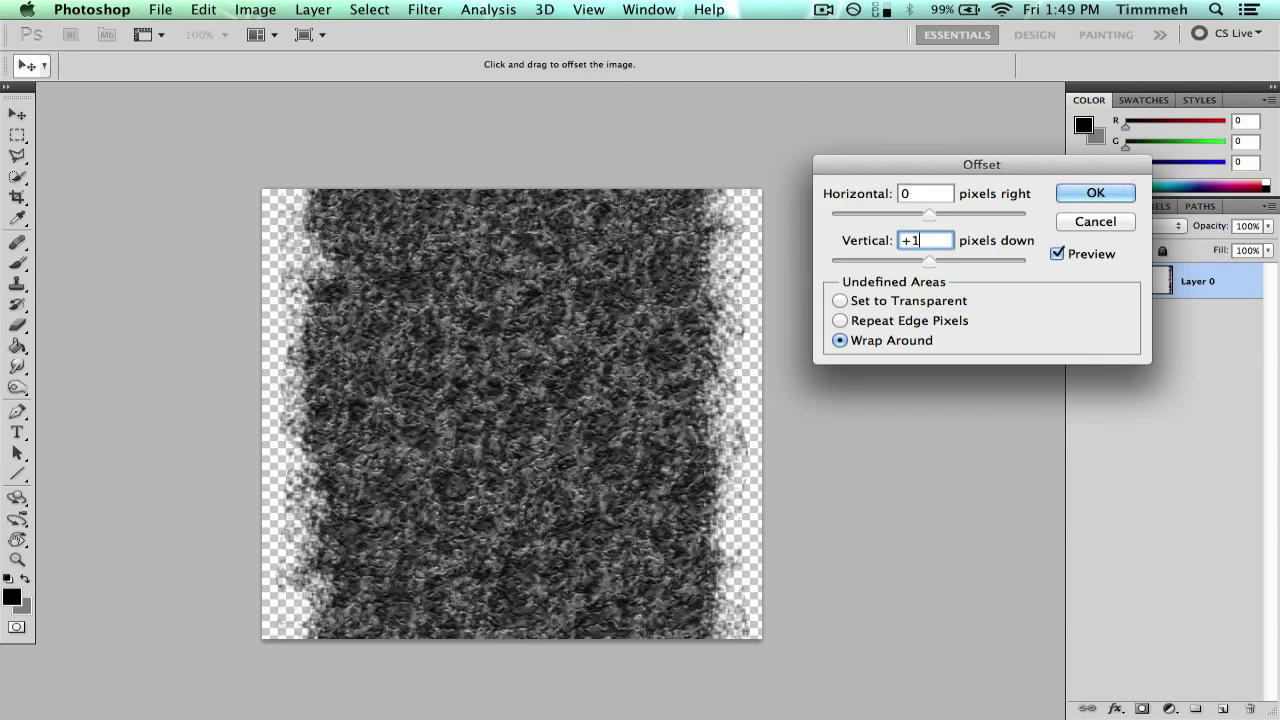
text(100)
key(Return)
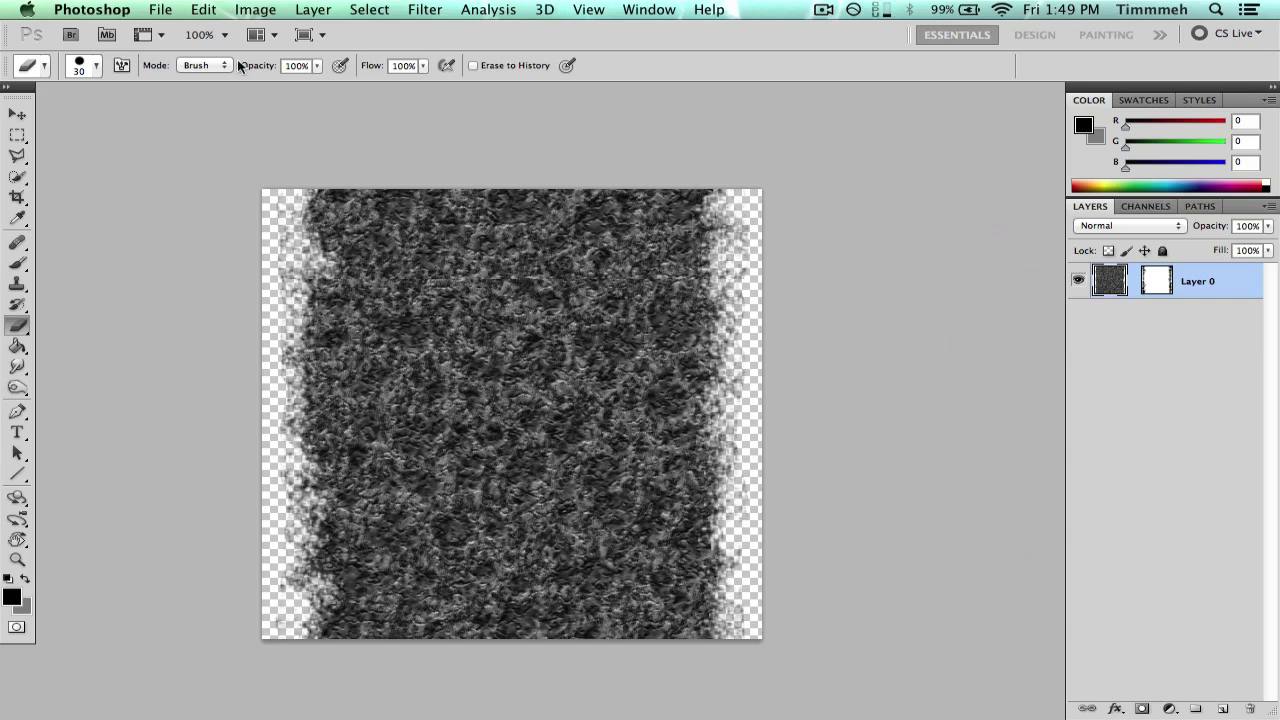
Step: Erase a thin 13 px line across the full width of the texture
click(101, 68)
drag(49, 121, 43, 121)
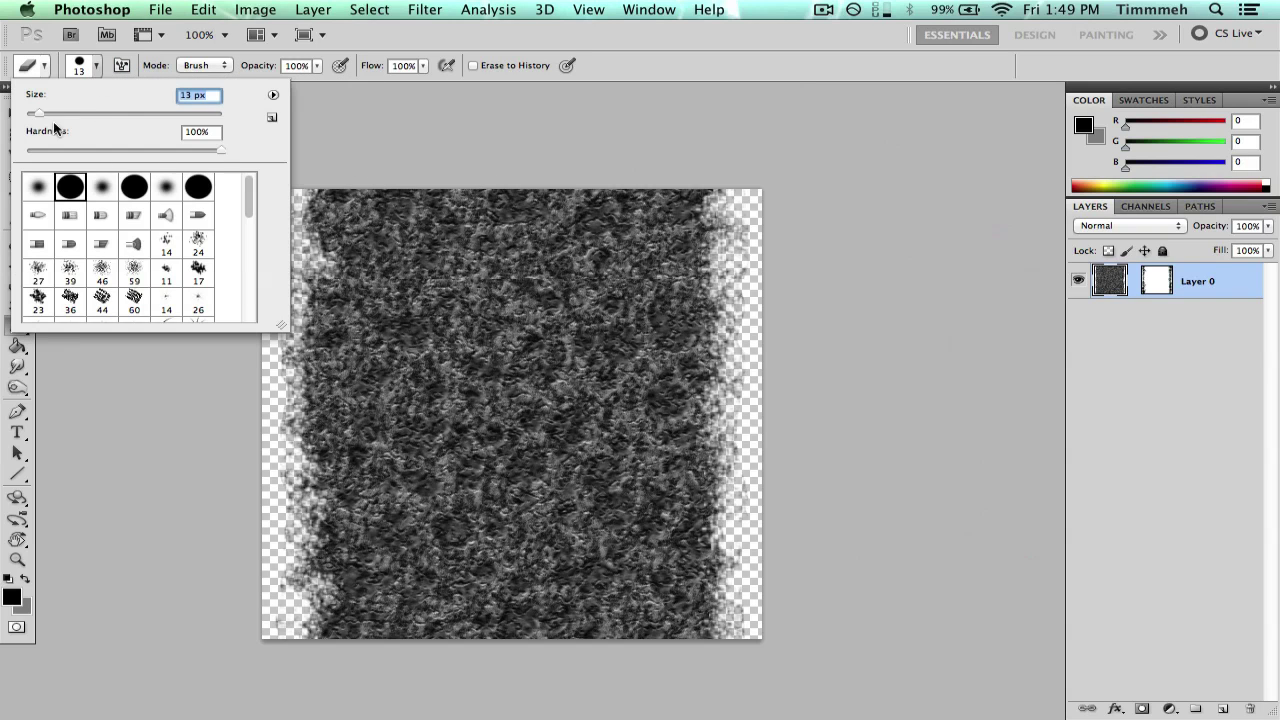
click(154, 212)
drag(265, 426, 906, 360)
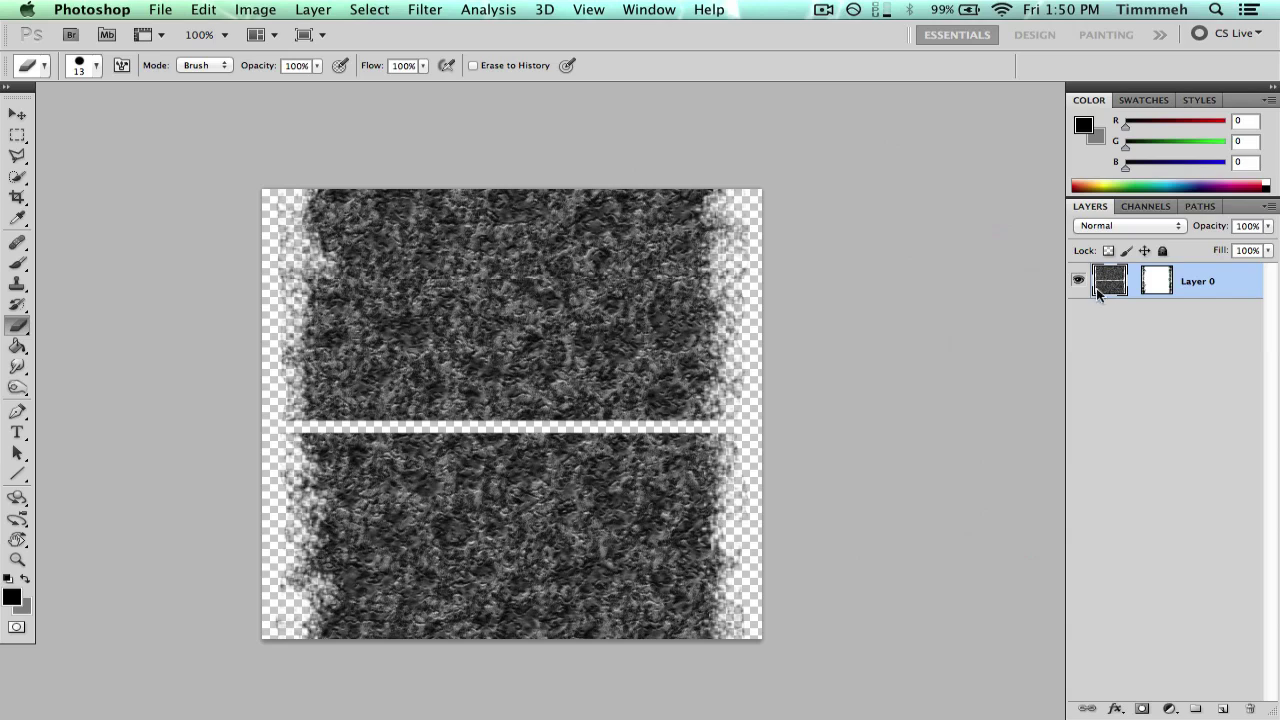
Step: Clone-stamp stone texture over the erased line from its left end to the right
key(s)
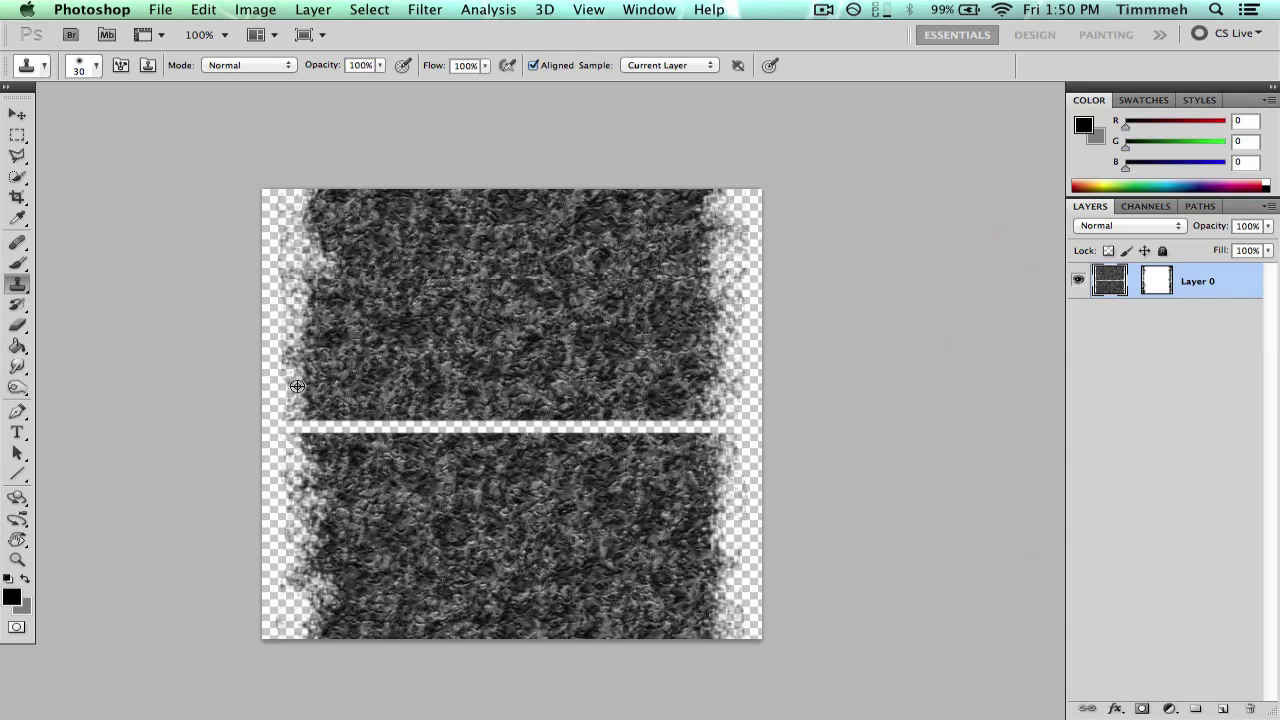
click(297, 424)
mouse_move(297, 424)
mouse_down()
mouse_move(338, 435)
mouse_move(358, 421)
mouse_move(454, 419)
mouse_move(722, 427)
mouse_move(354, 428)
mouse_move(440, 435)
mouse_up()
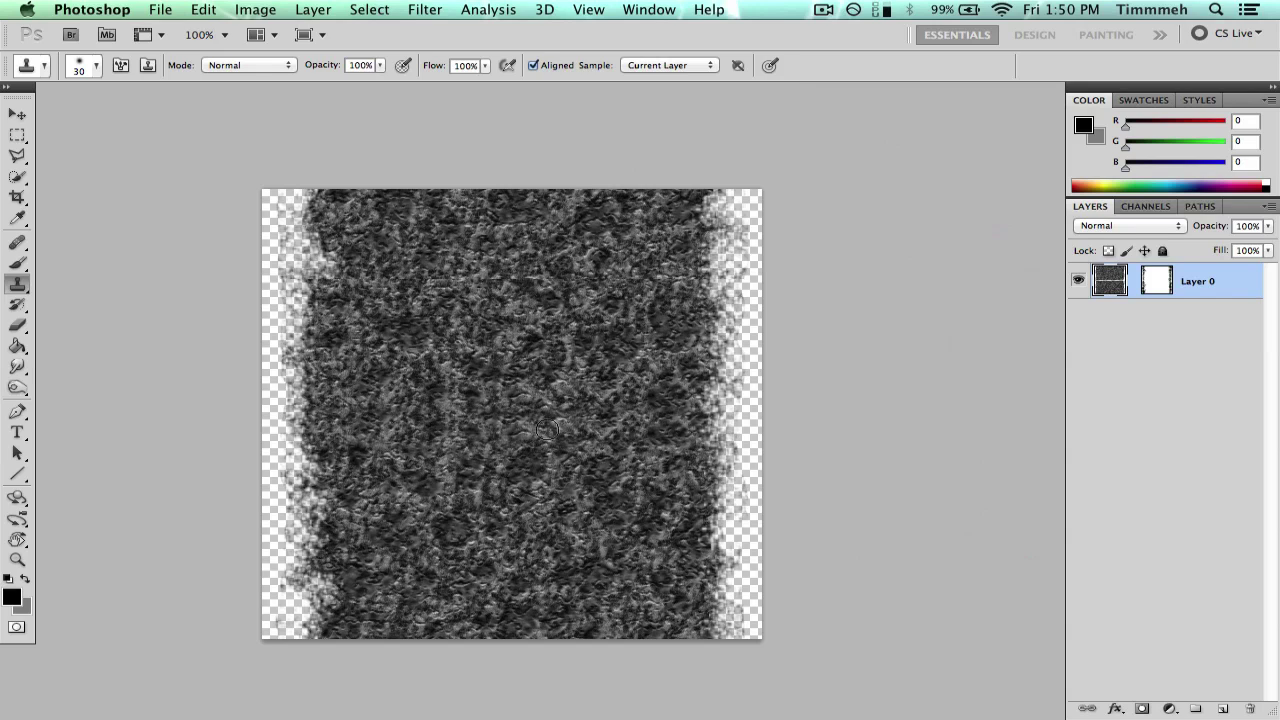
drag(547, 430, 646, 424)
key(m)
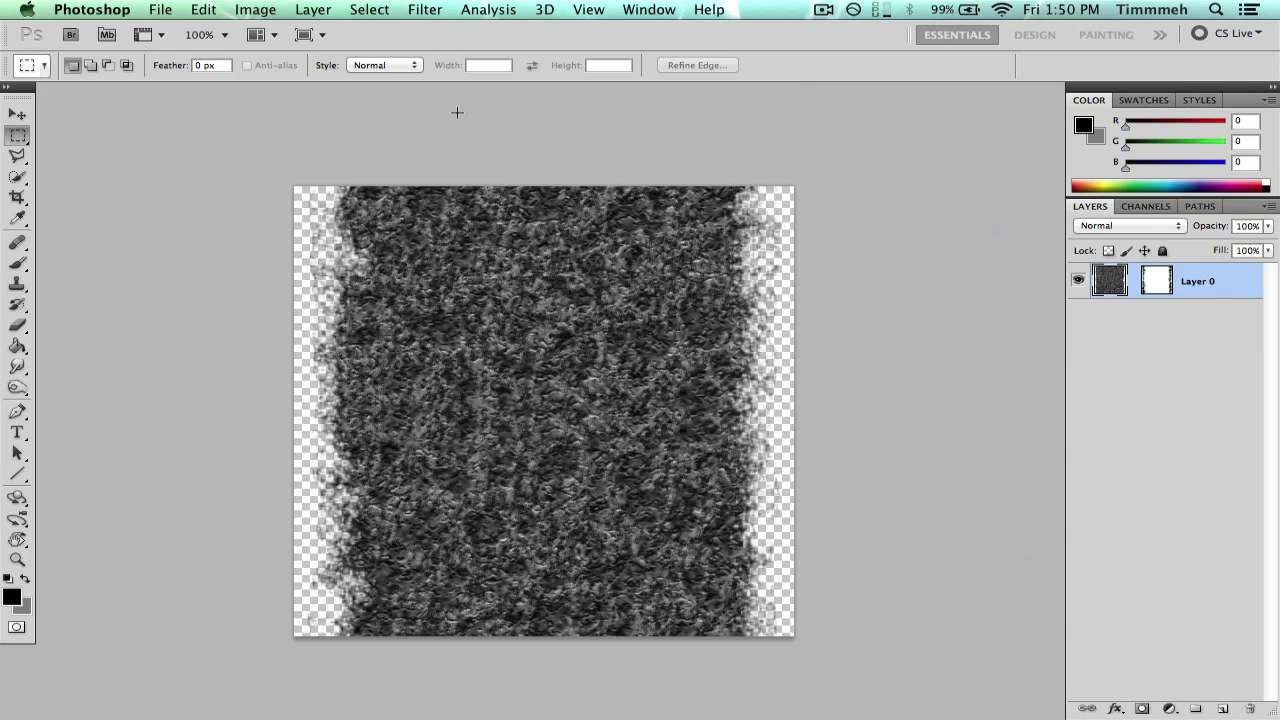
Step: Save As a PNG named 'path' with Interlace None, then clear the stray selection
click(92, 9)
mouse_move(157, 9)
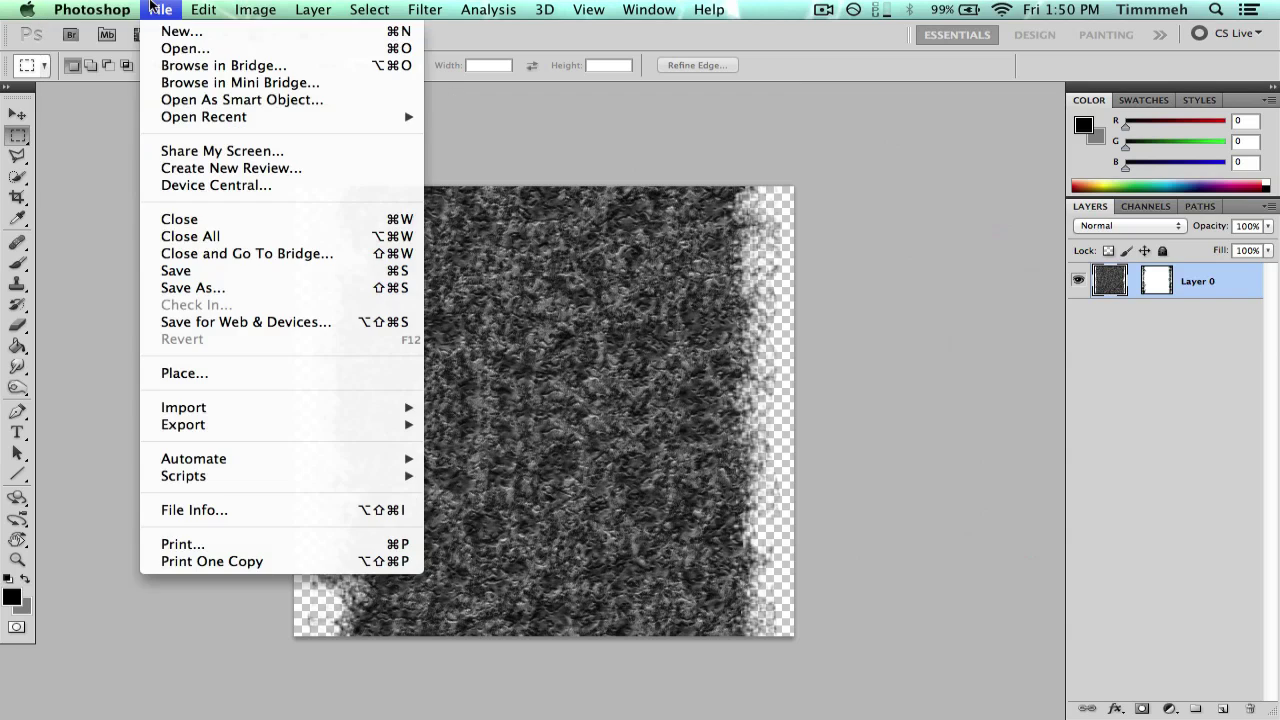
click(222, 288)
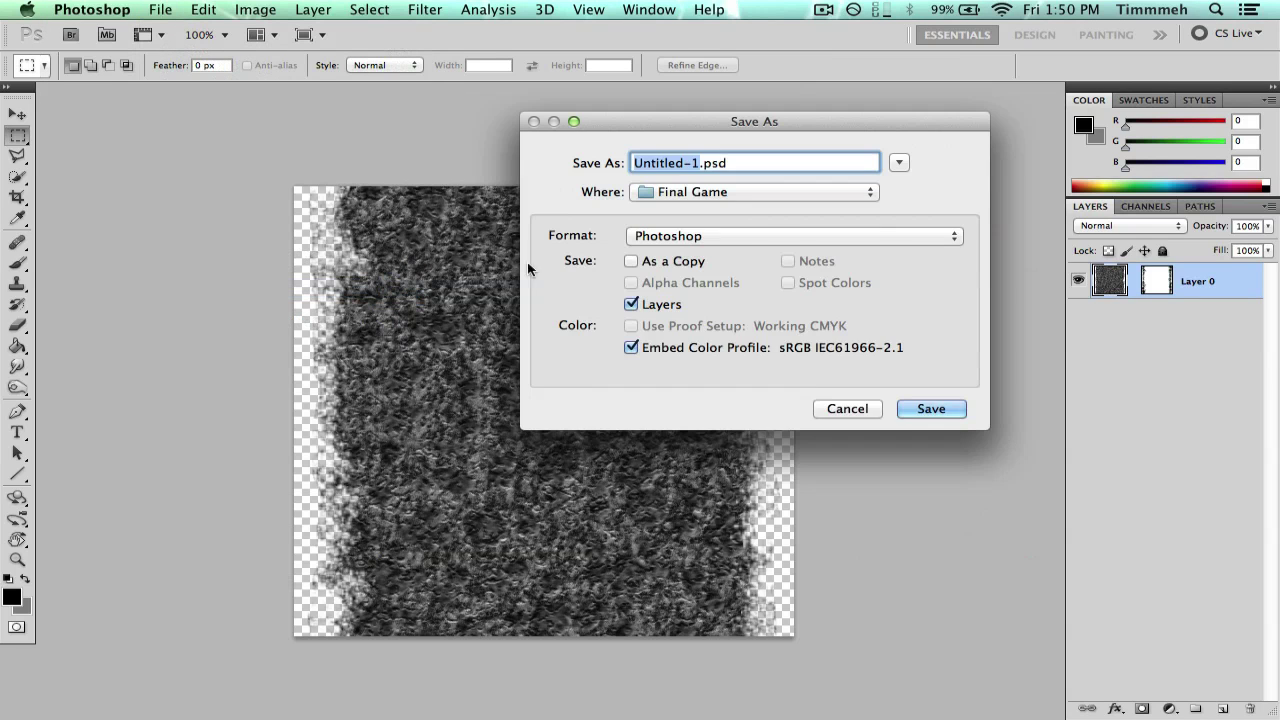
click(732, 238)
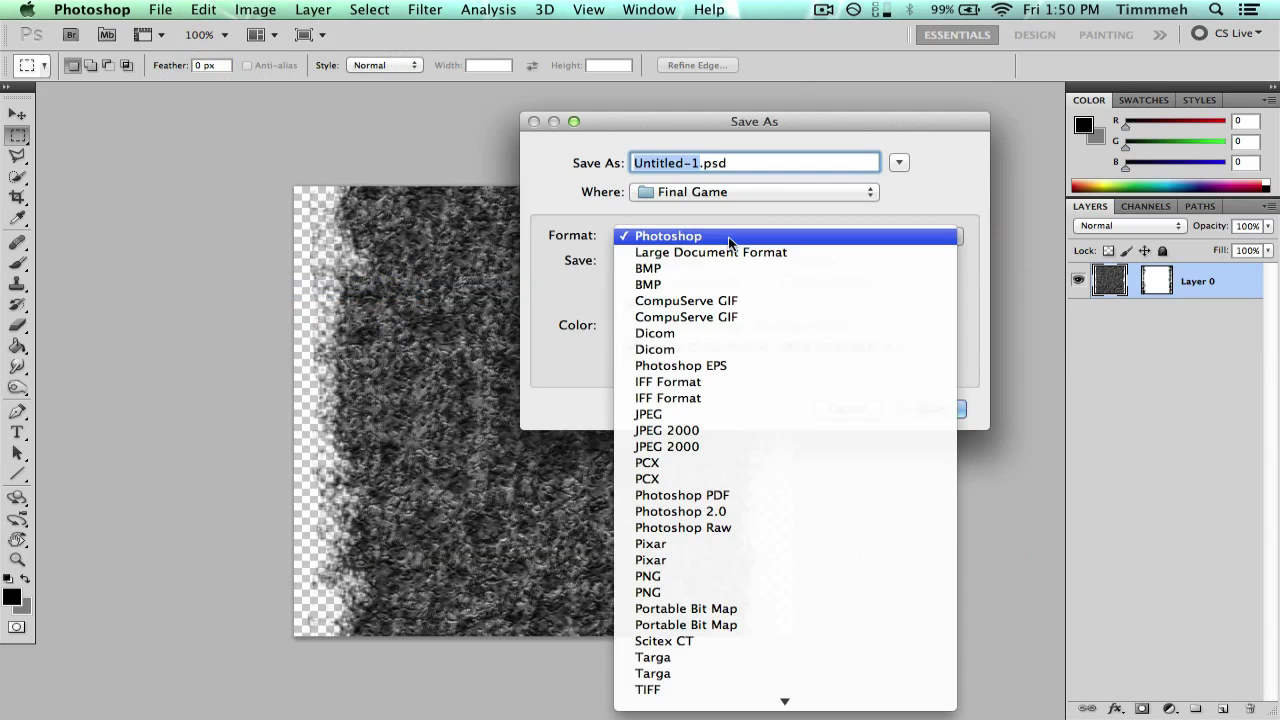
click(778, 573)
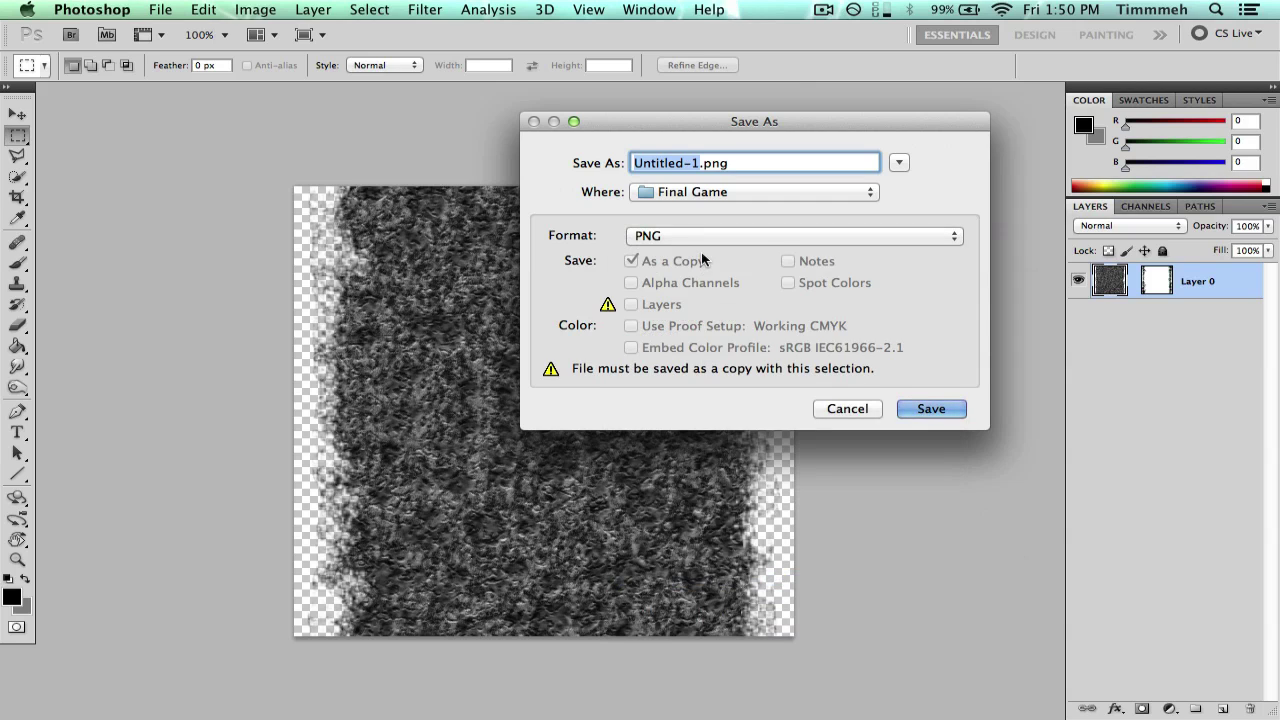
text(path)
click(931, 408)
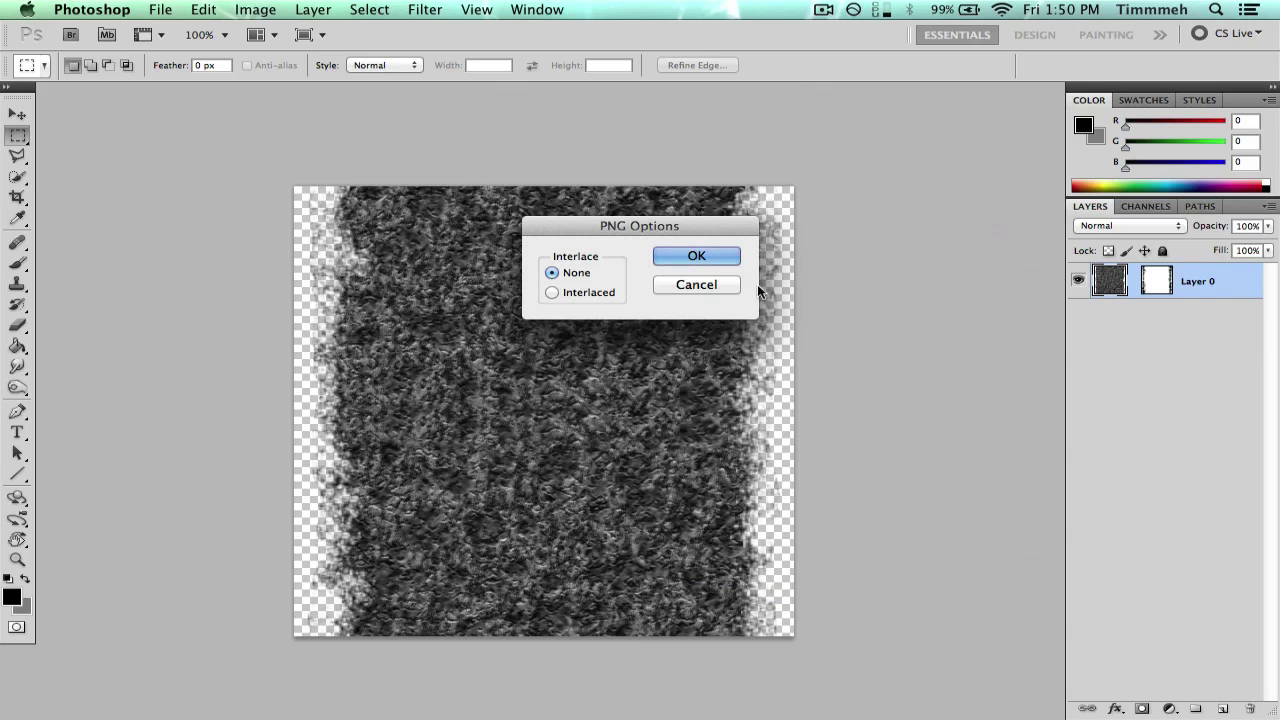
click(716, 257)
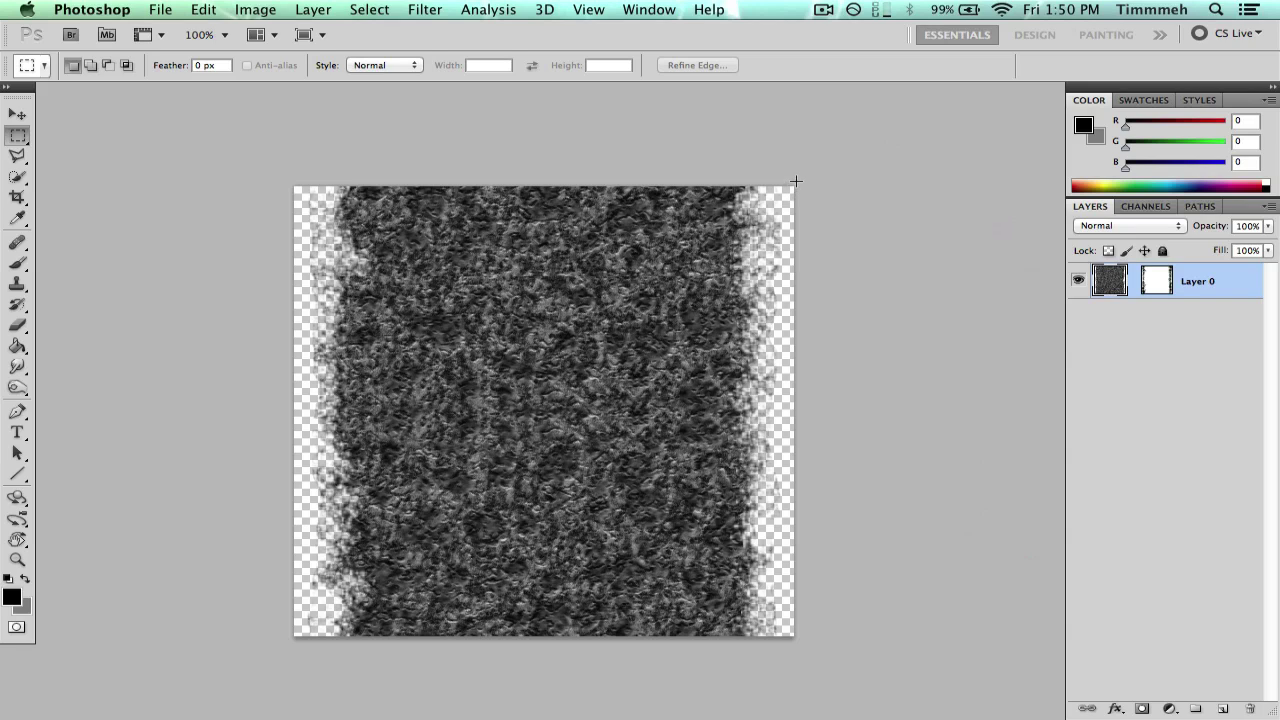
click(675, 251)
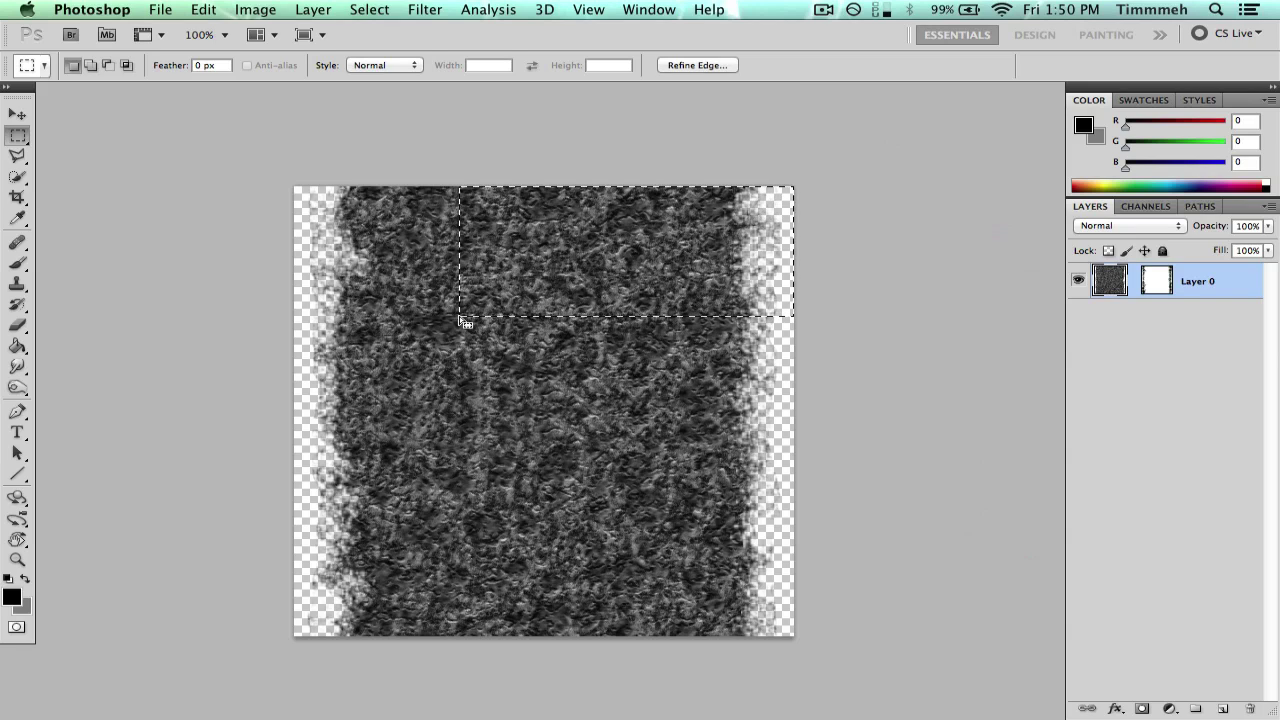